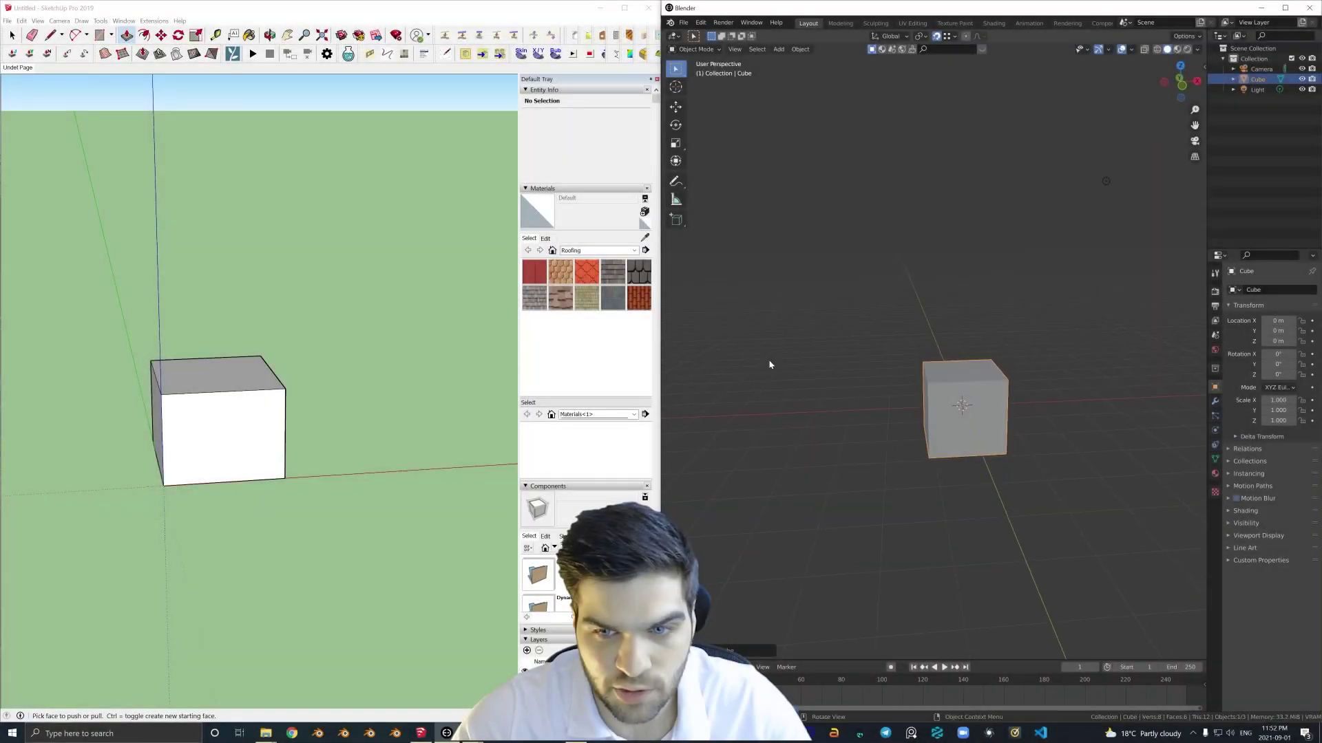
Move the cube in Blender up along the Z axis by about 0.98 m.
key(z)
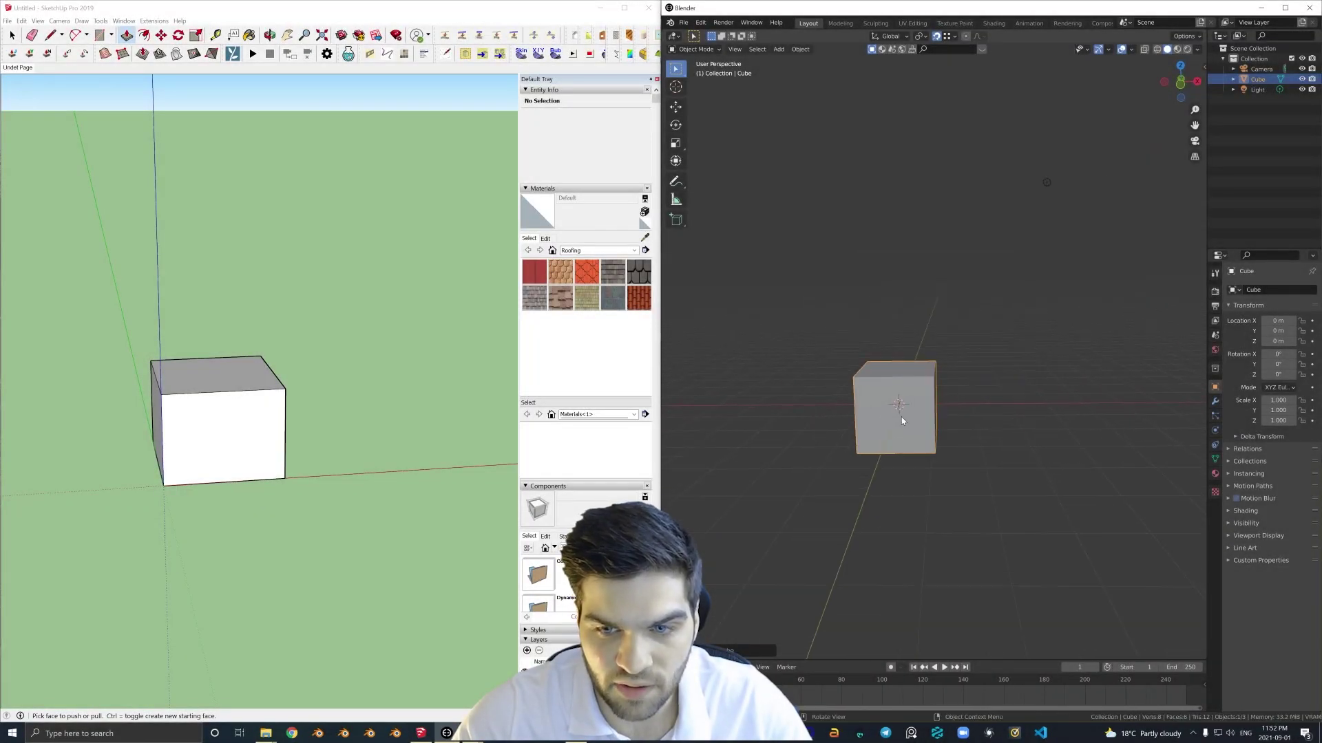
click(909, 389)
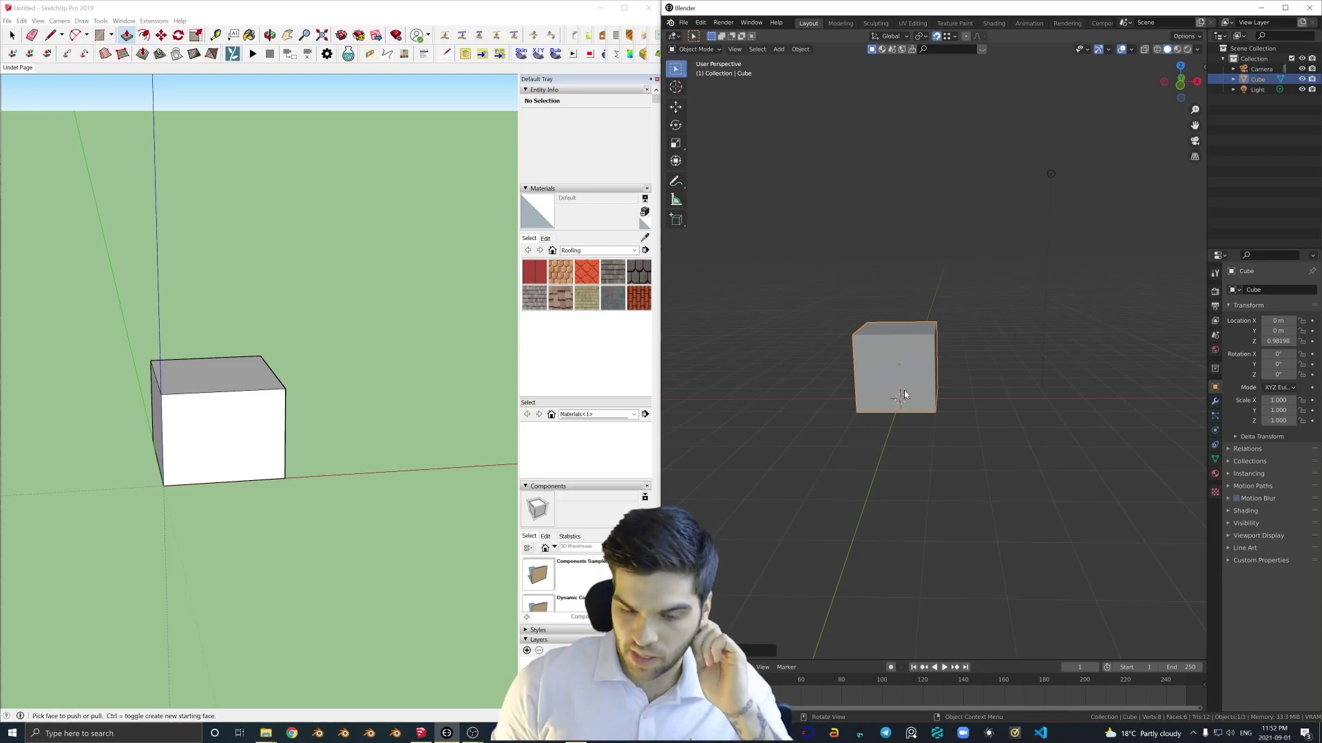
click(12, 35)
key(m)
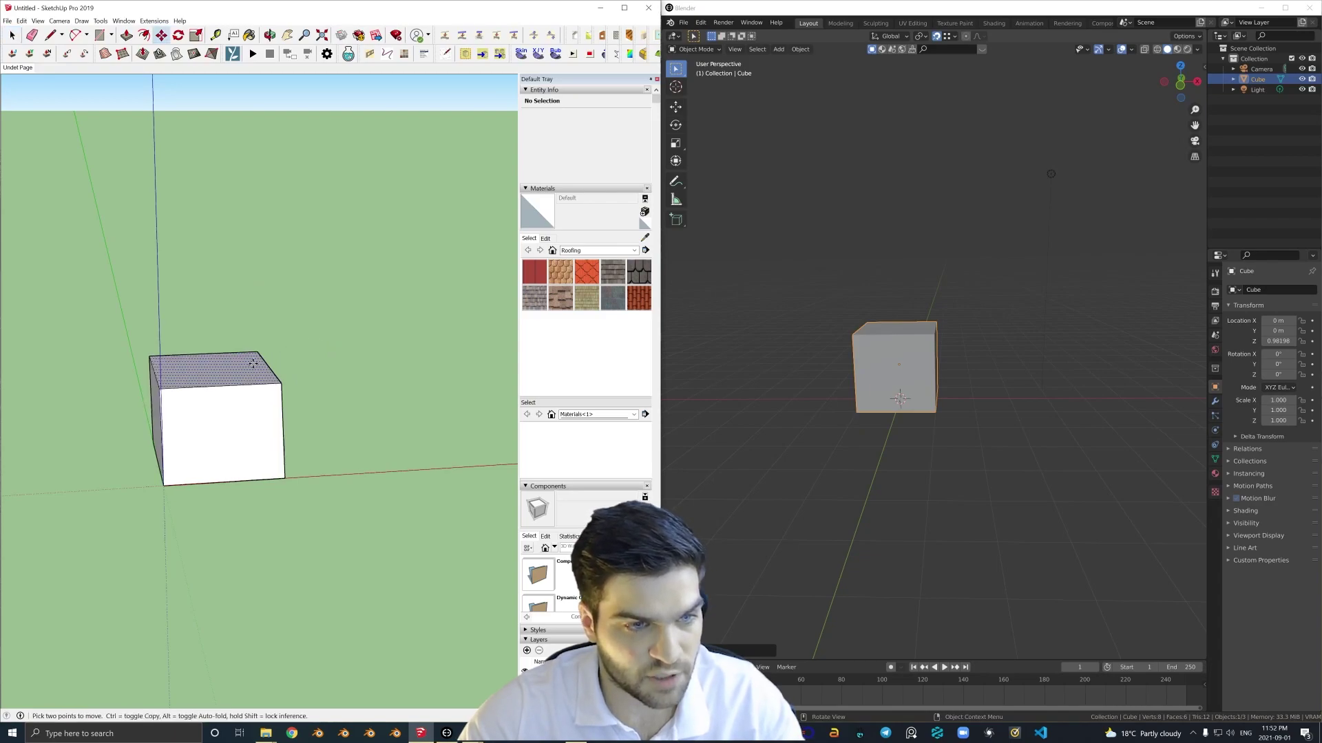
click(251, 374)
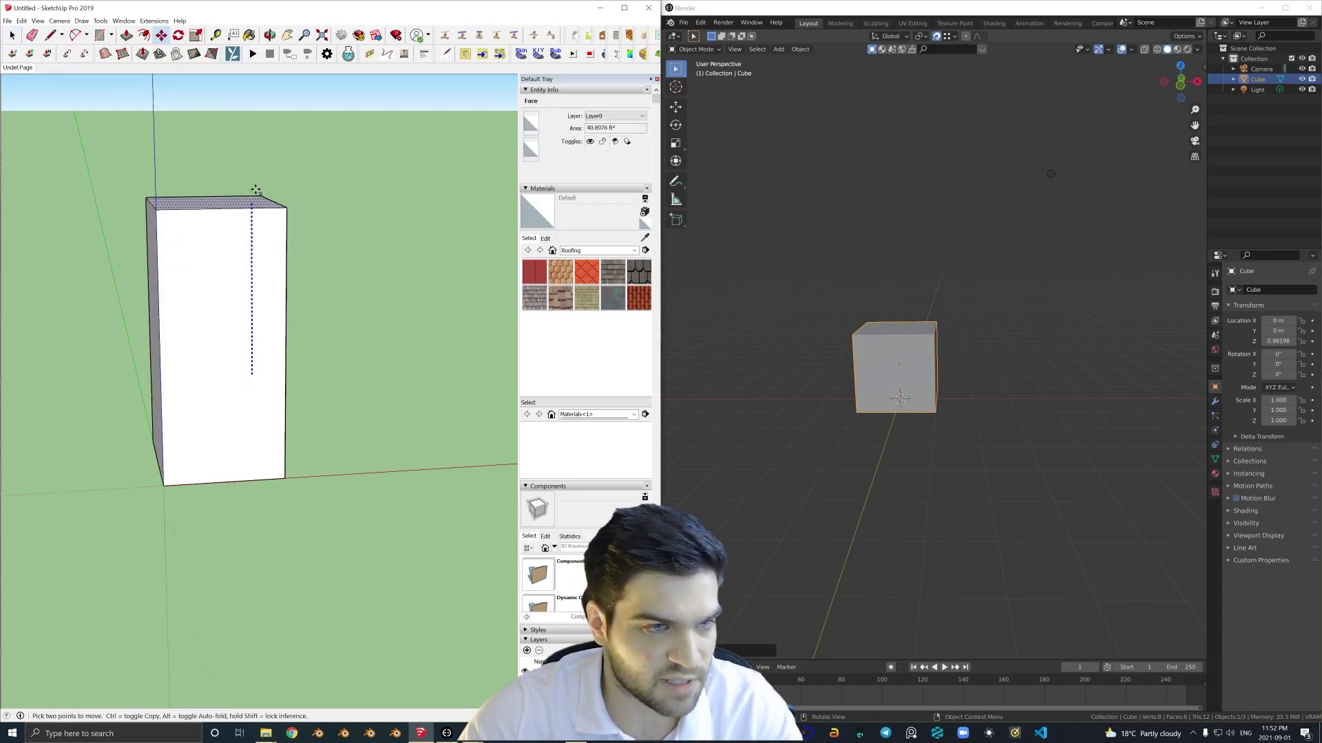
key(Escape)
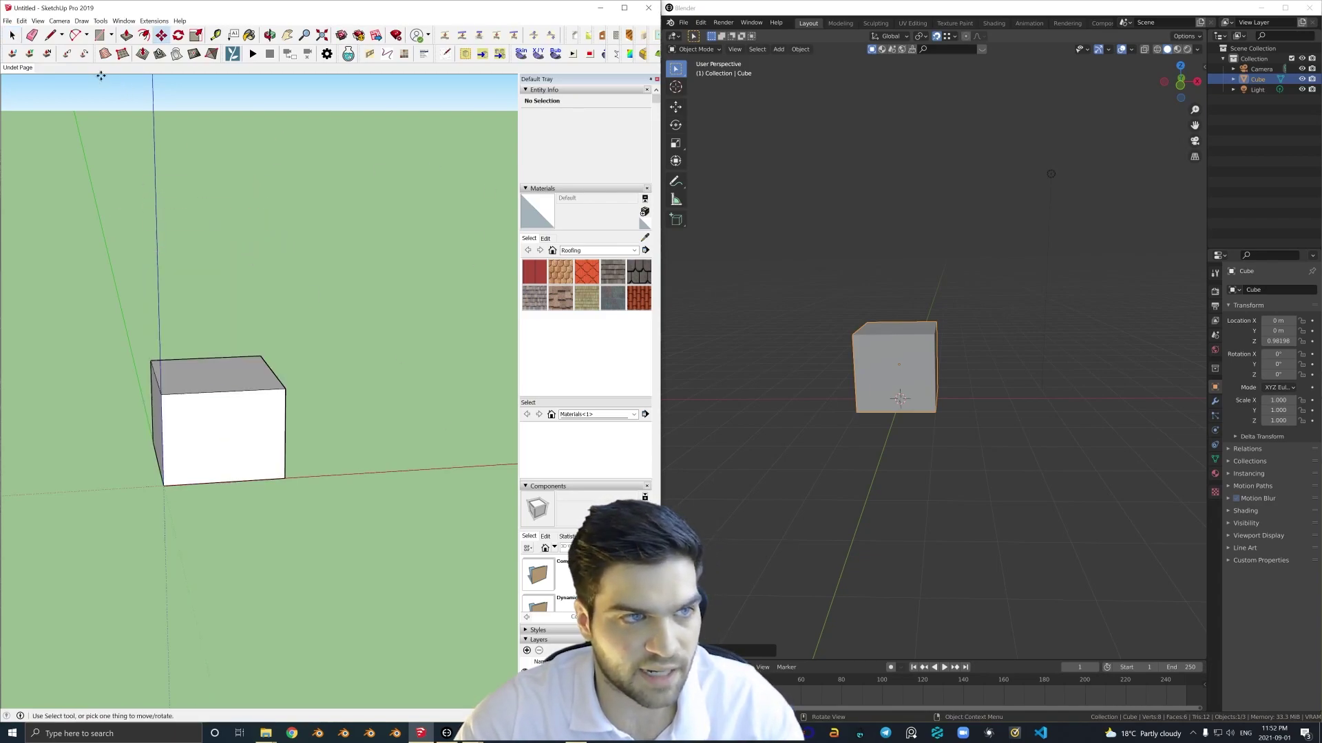
click(11, 35)
In SketchUp, Push/Pull the box's side face outward along the red axis to lengthen the box.
mouse_move(356, 366)
middle_down()
mouse_move(283, 391)
mouse_move(286, 419)
middle_up()
scroll(266, 404, down, 1)
scroll(242, 399, down, 1)
scroll(242, 399, up, 2)
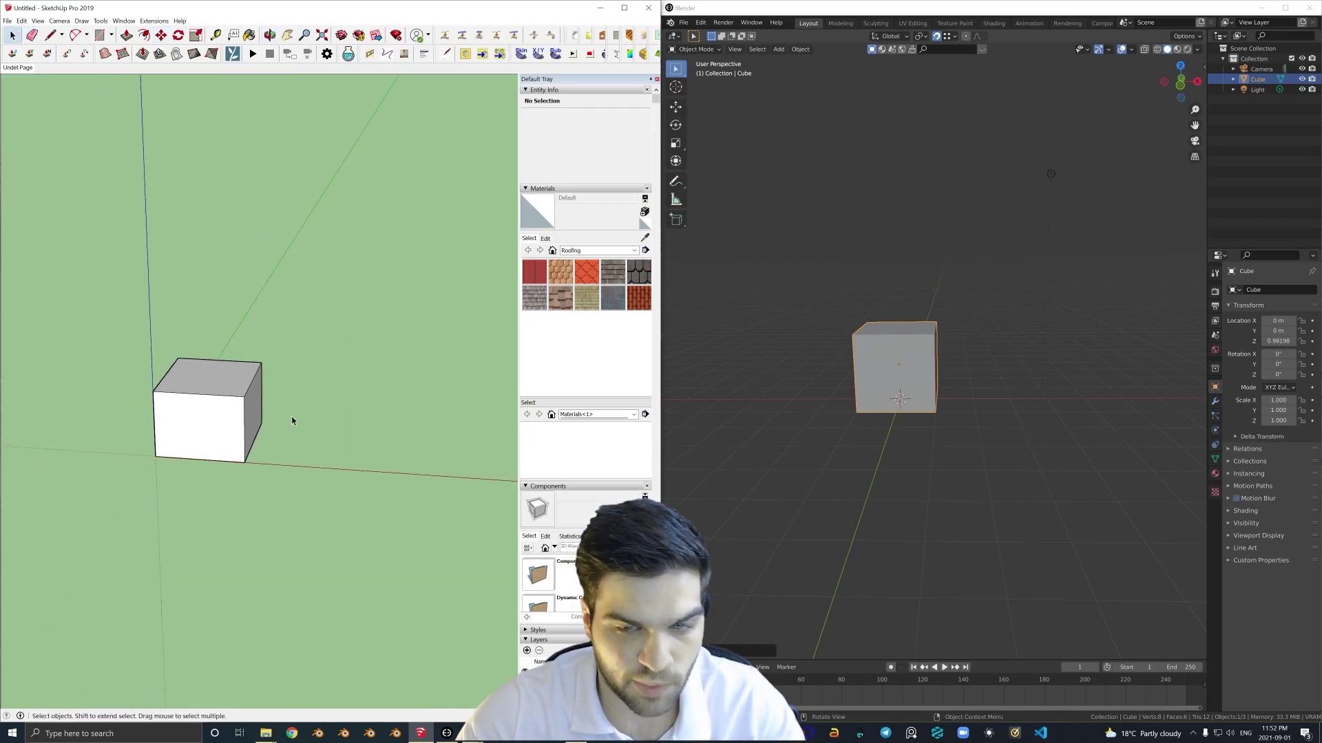
key(p)
click(258, 410)
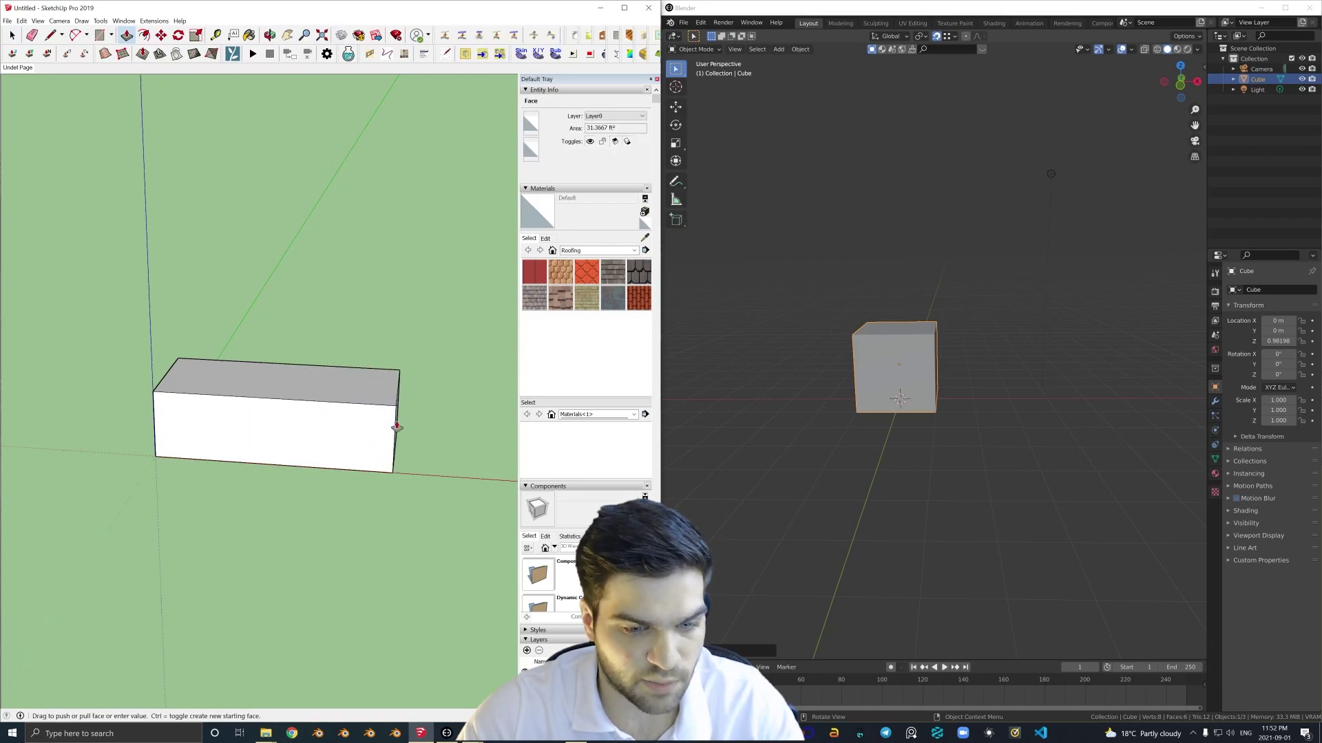
click(397, 427)
shift+middle_drag(437, 438, 344, 430)
scroll(282, 436, up, 1)
click(12, 34)
click(924, 360)
middle_drag(924, 360, 978, 377)
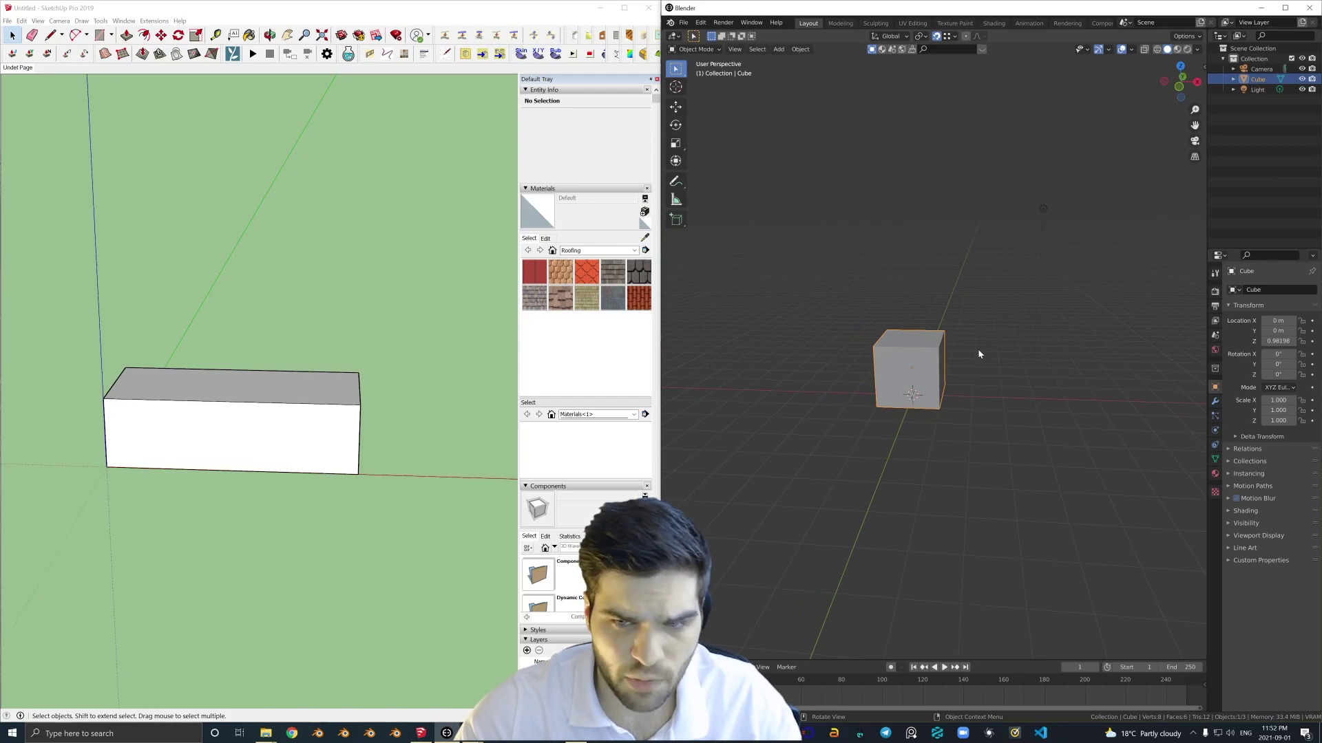
key(s)
key(x)
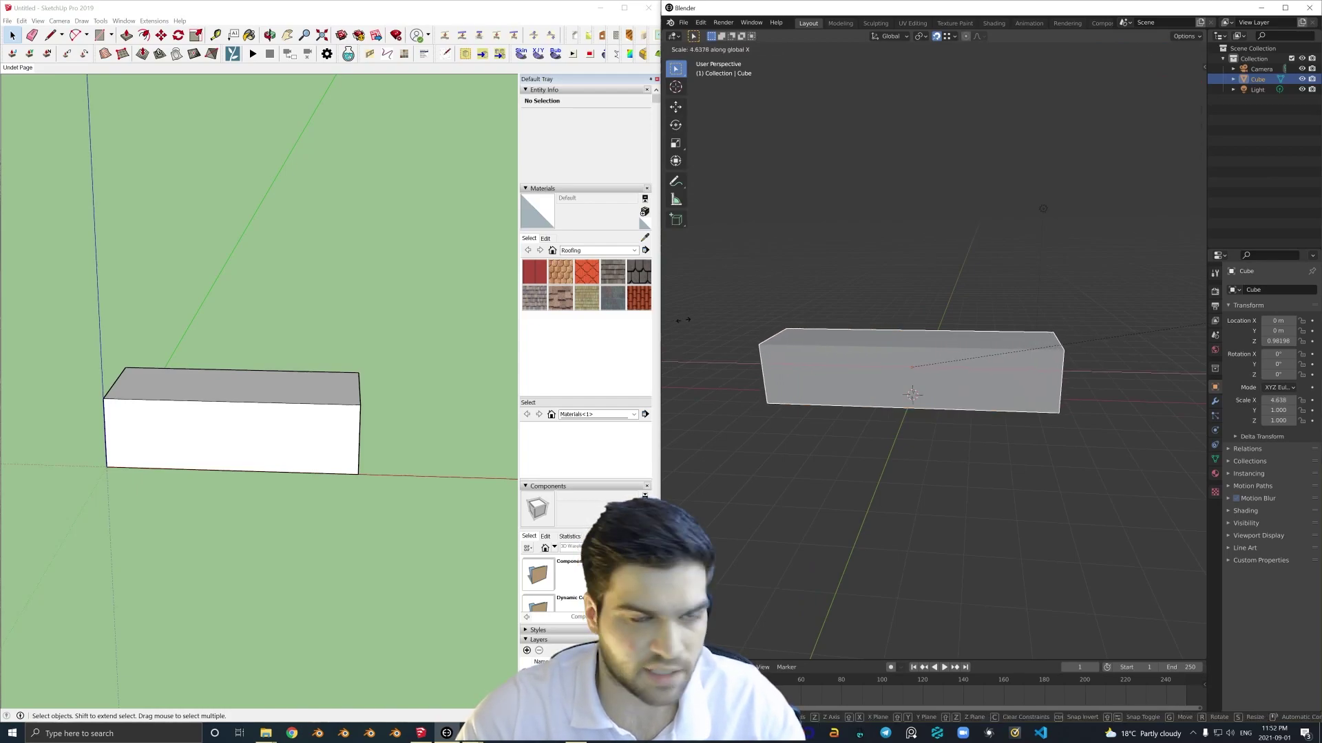
key(Escape)
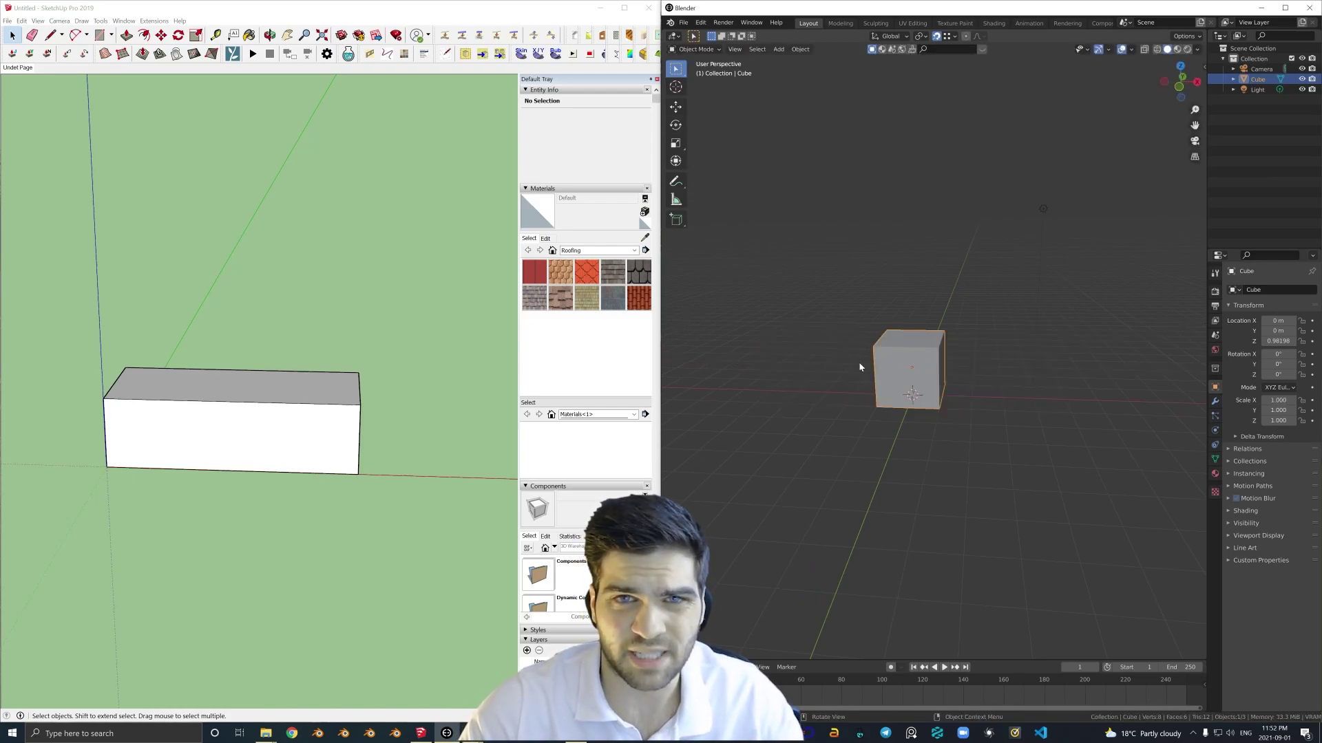
In Blender, enter Edit Mode on the cube and move its +X side face outward along X by about 4 m.
middle_drag(876, 363, 932, 375)
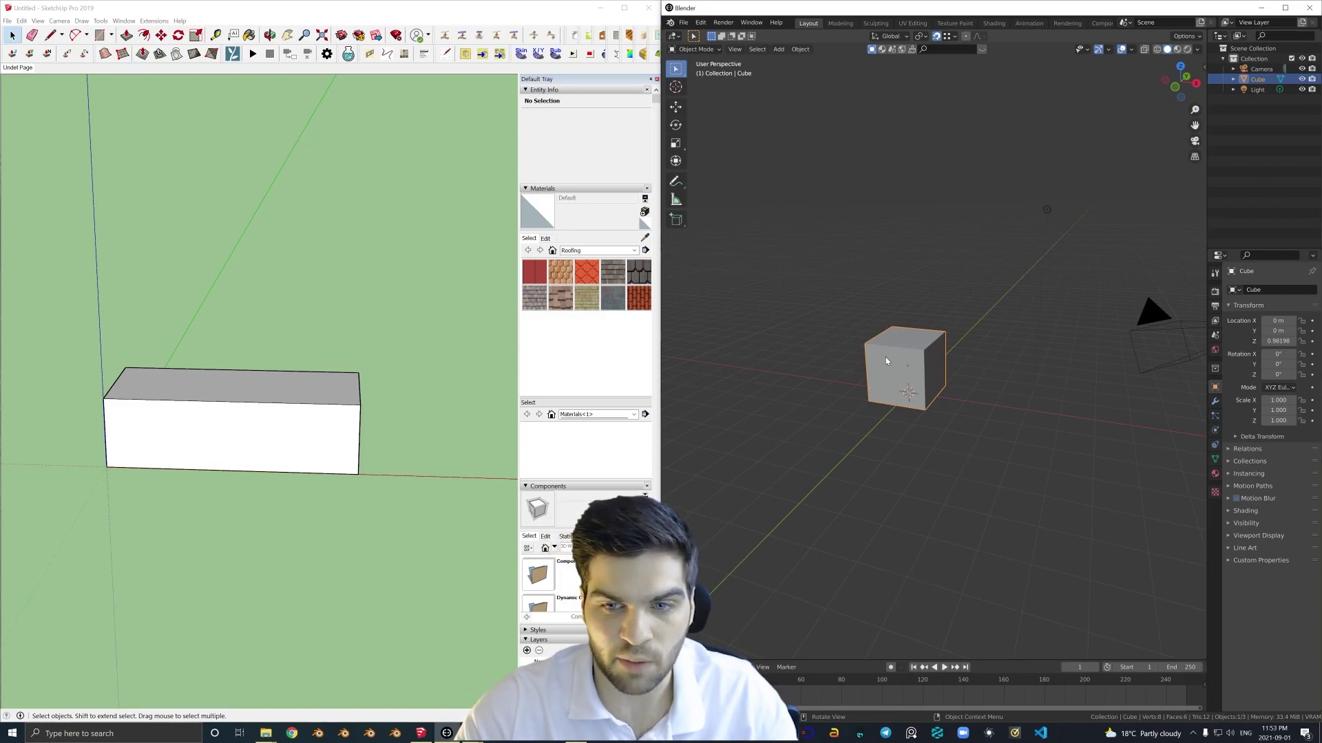
key(Tab)
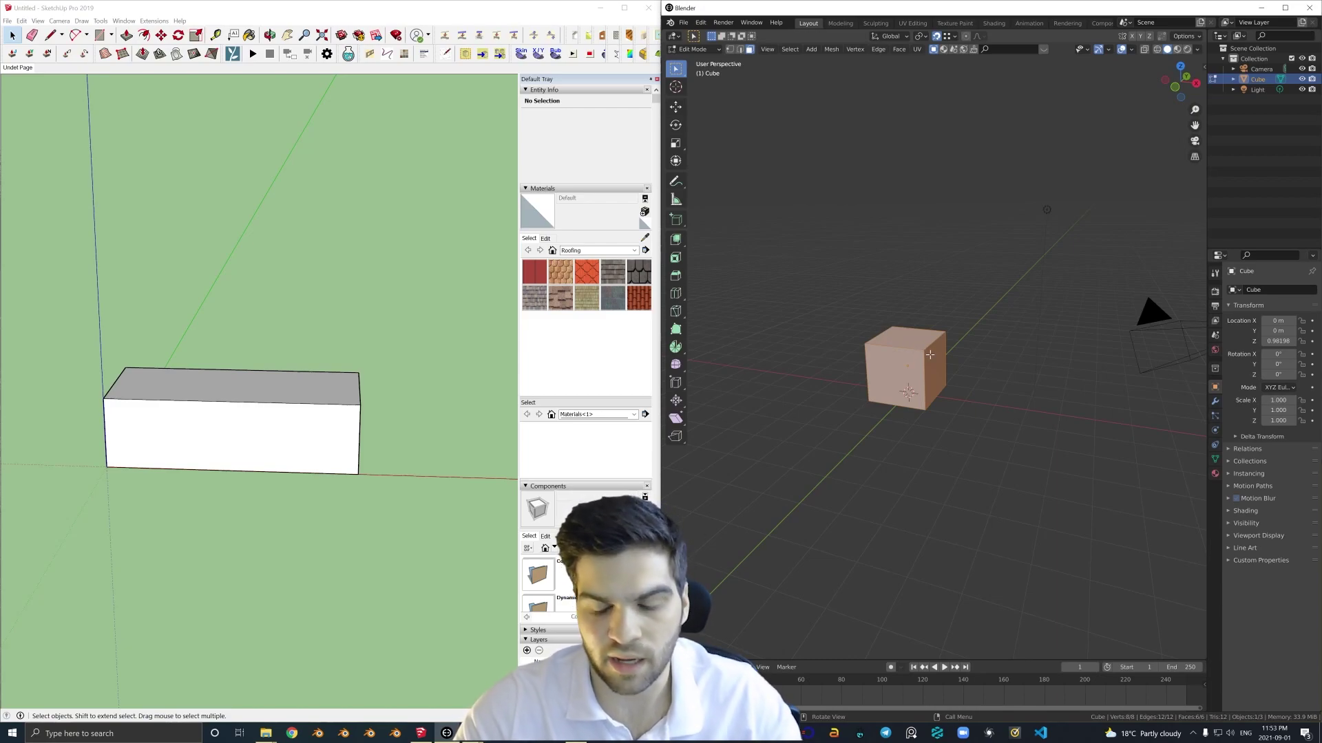
middle_drag(930, 355, 875, 394)
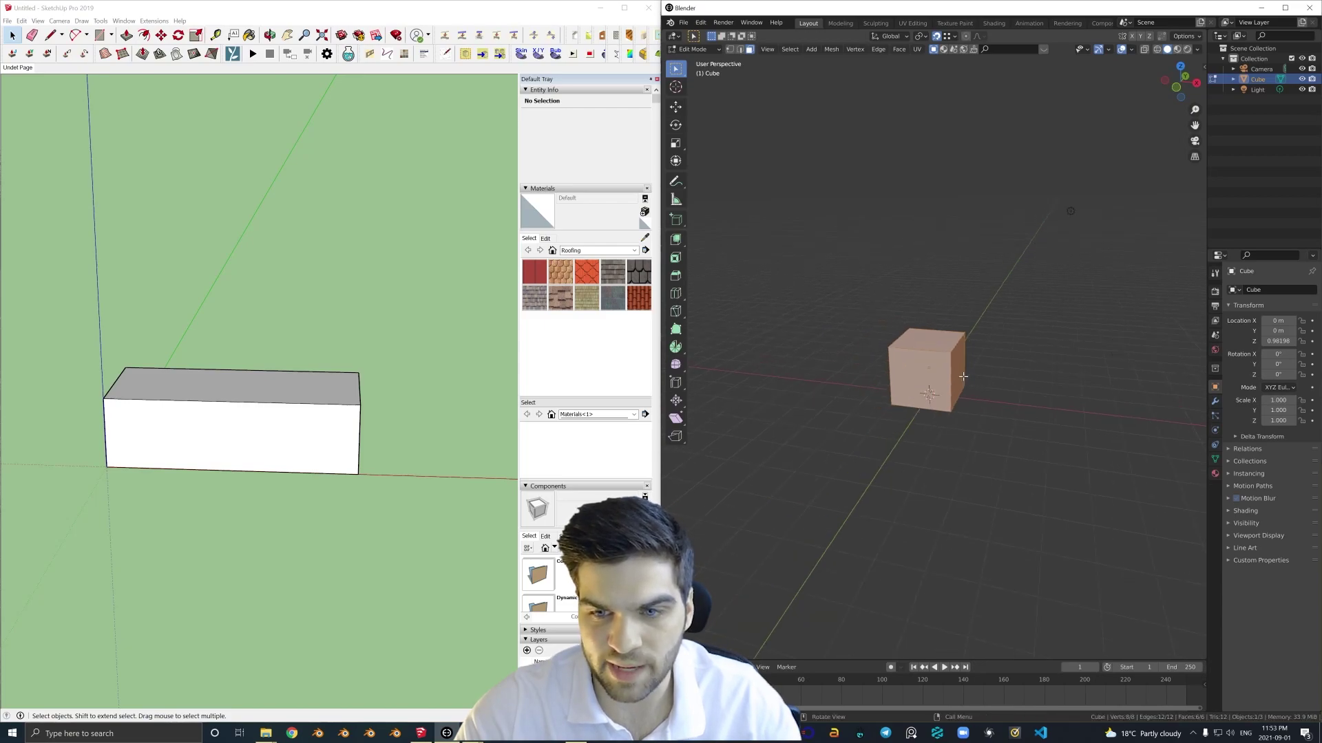
click(962, 366)
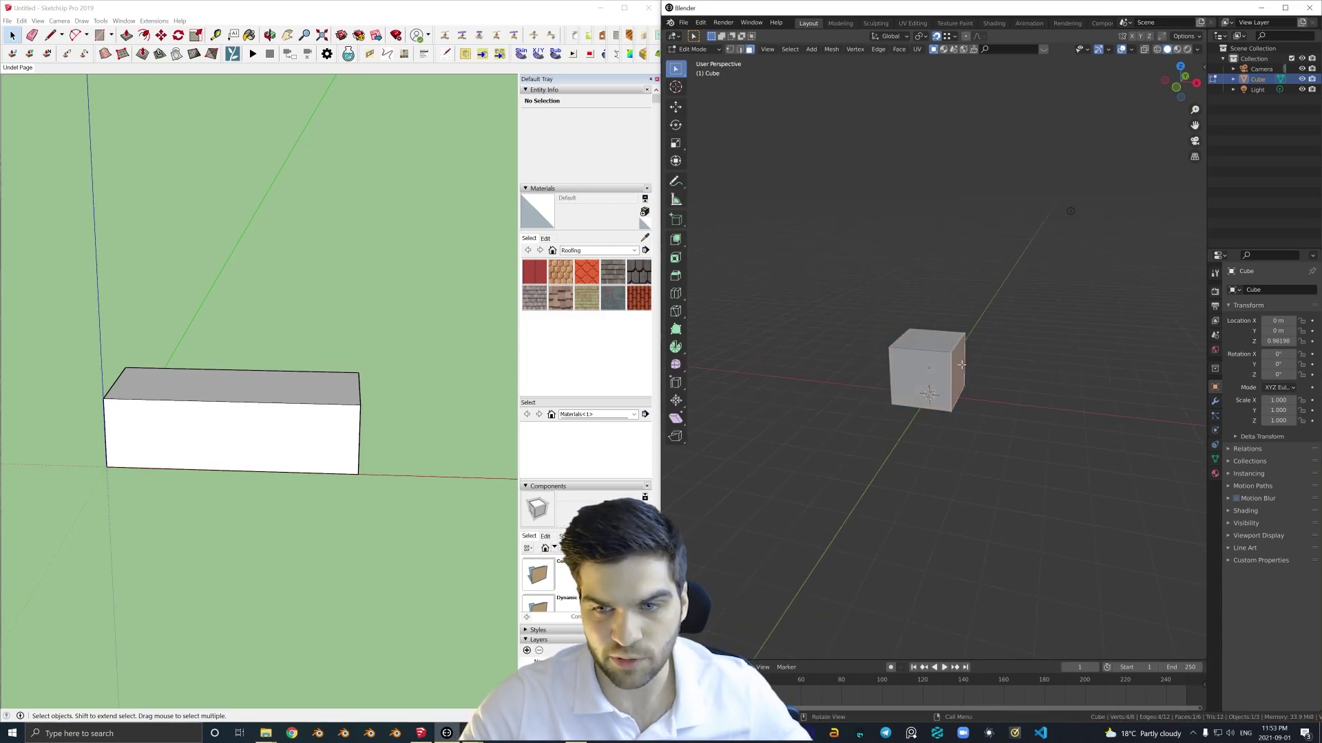
middle_drag(994, 369, 959, 347)
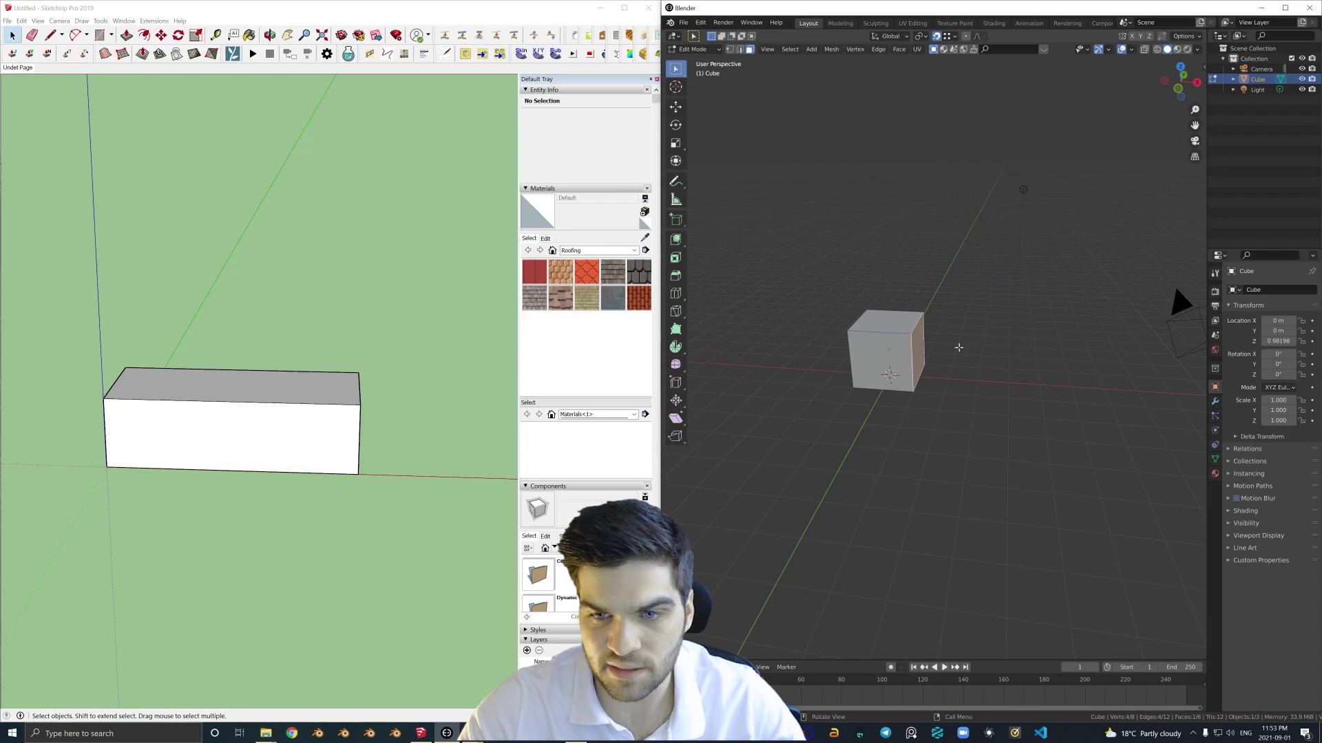
key(g)
key(x)
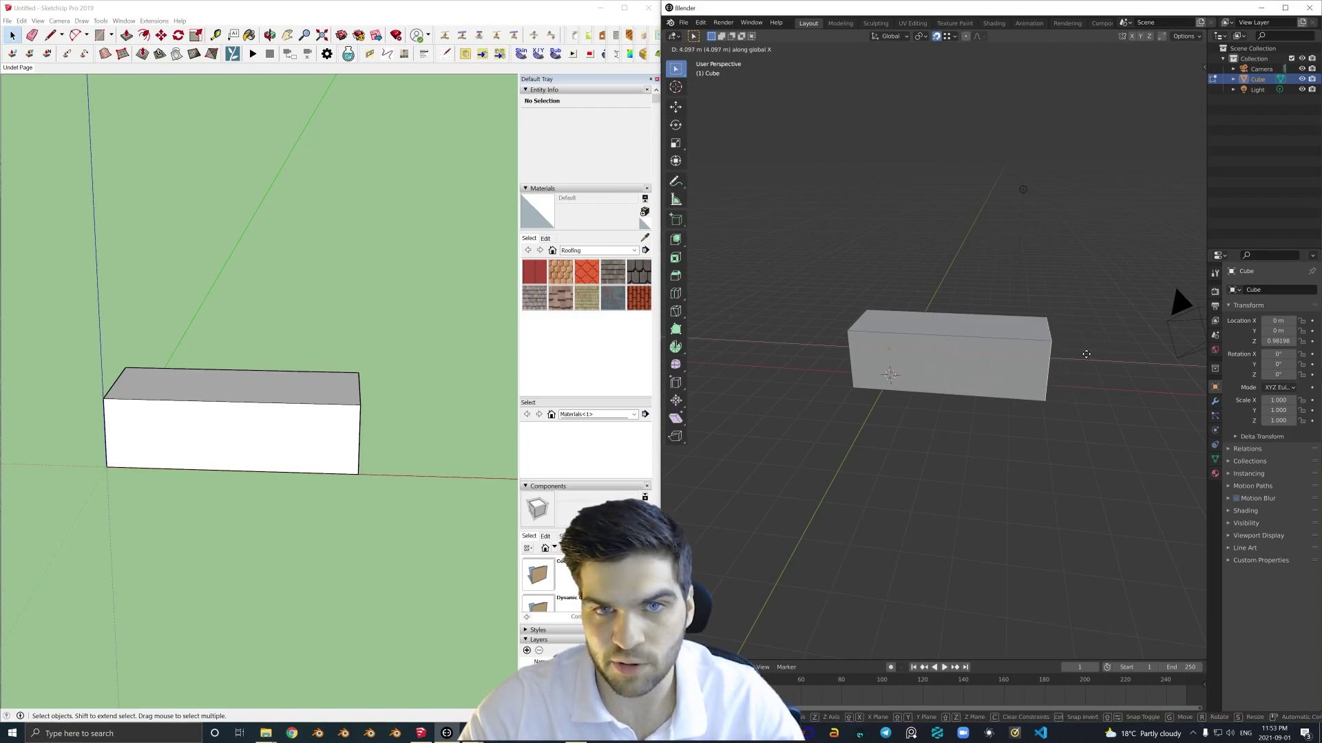
click(1082, 353)
Extrude the block's +X end face outward along its normal to add a new segment.
middle_drag(1074, 348, 899, 397)
scroll(979, 371, down, 2)
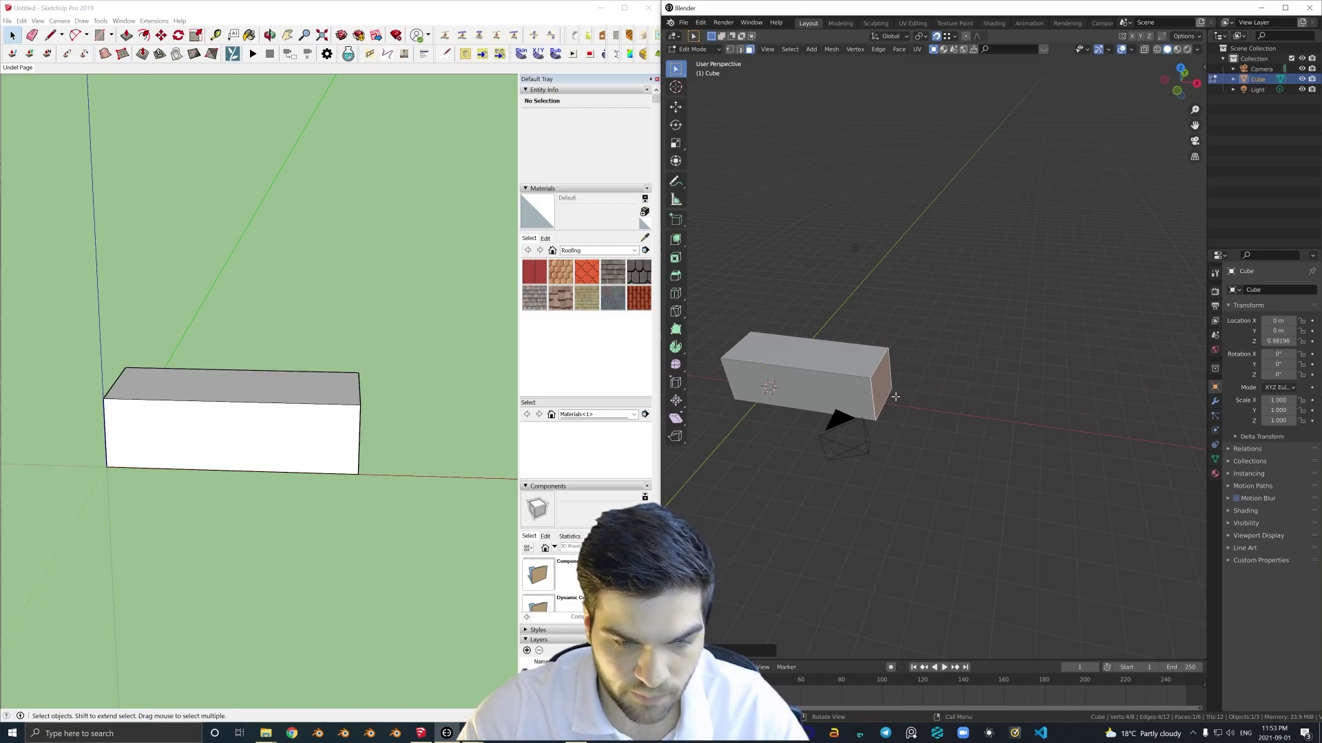
middle_drag(895, 397, 899, 385)
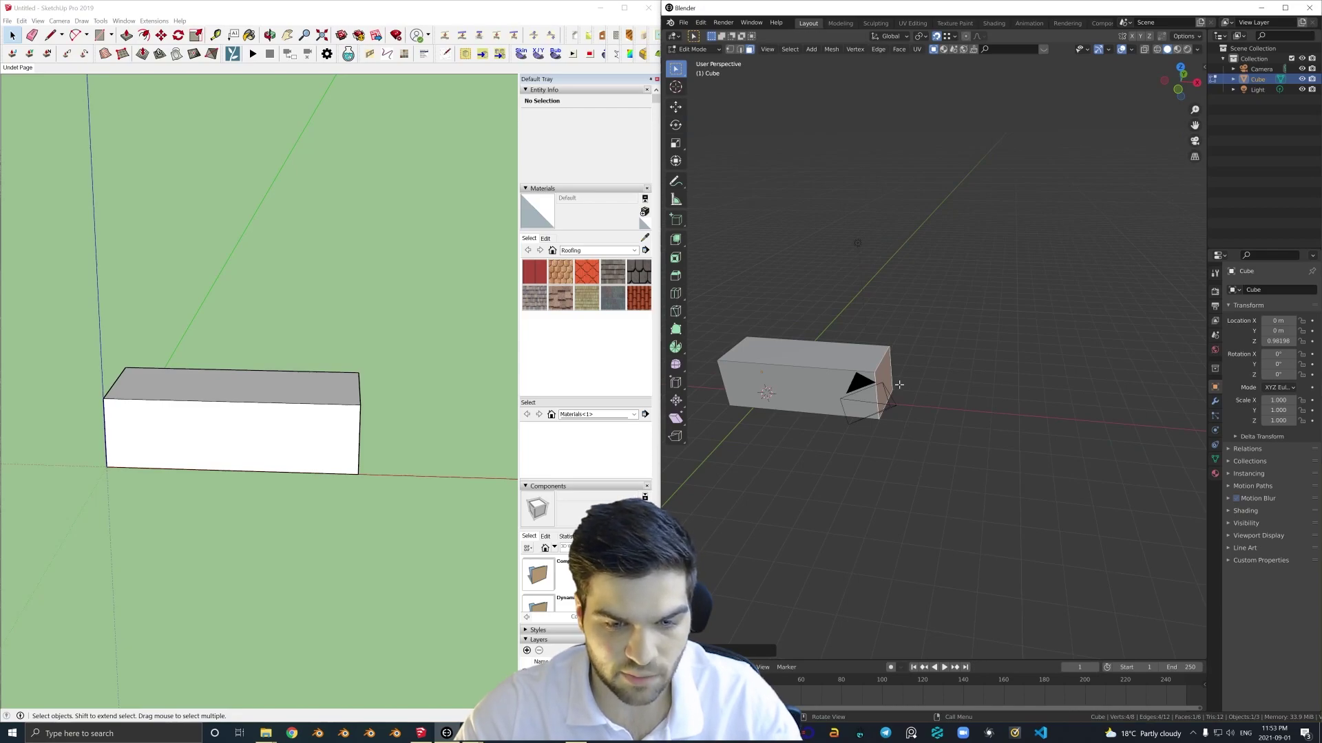
middle_drag(899, 385, 914, 390)
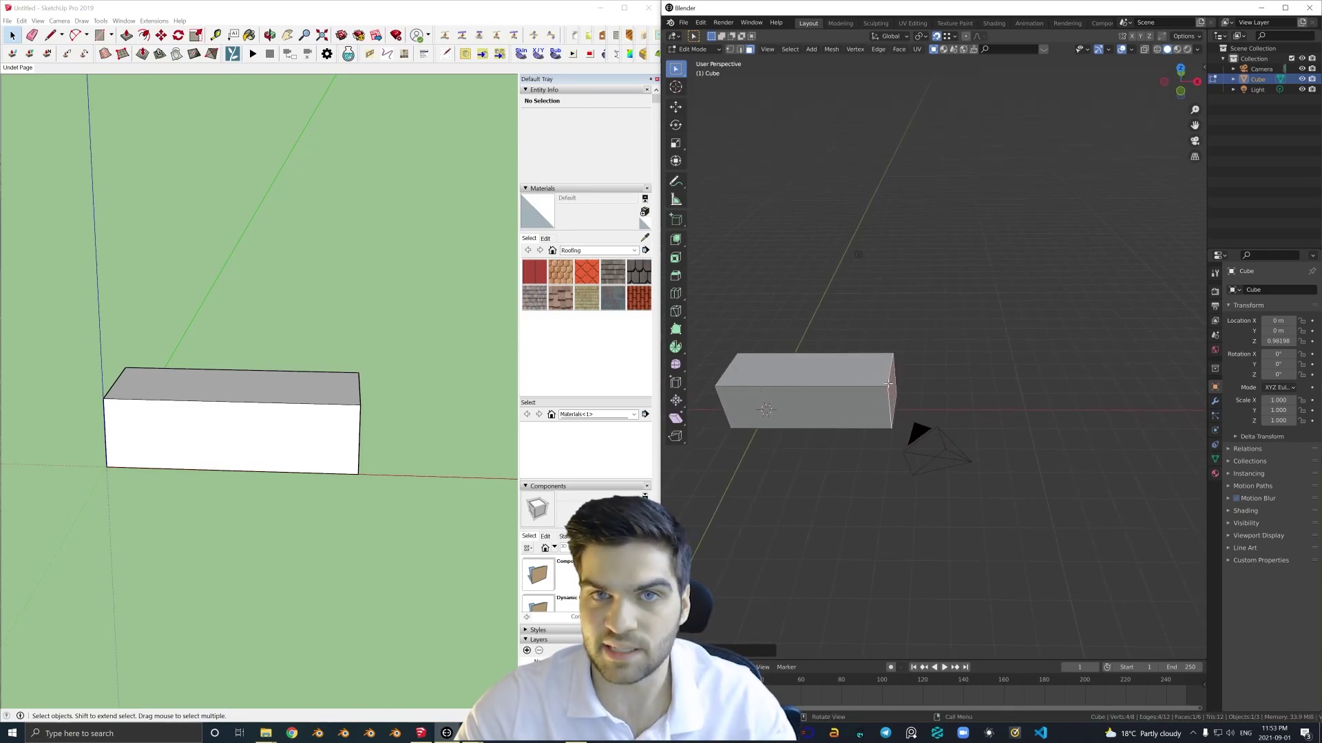
key(e)
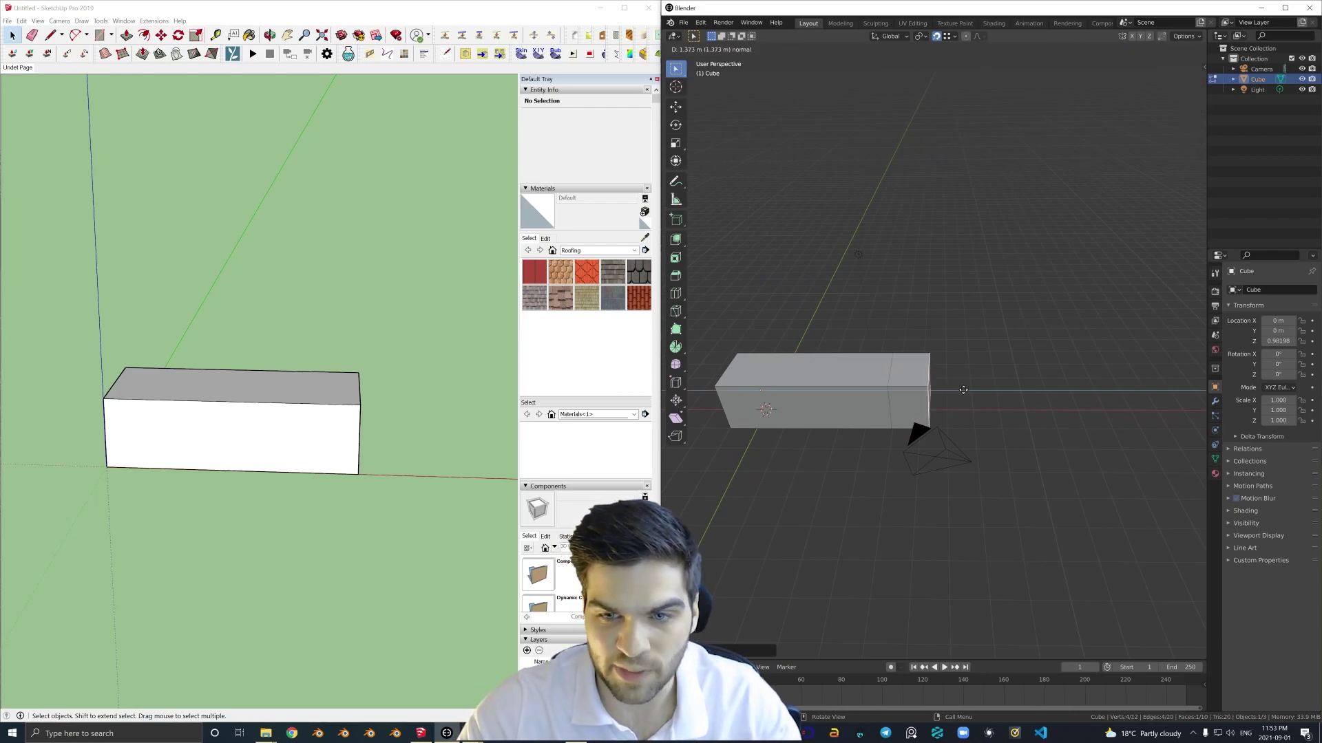
click(901, 395)
mouse_move(888, 350)
middle_down()
mouse_move(884, 319)
mouse_move(890, 358)
middle_up()
In SketchUp, Push/Pull the box's end face outward as a new starting face, adding a separate segment along the red axis.
mouse_move(405, 454)
middle_down()
mouse_move(410, 427)
mouse_move(268, 419)
mouse_move(283, 421)
middle_up()
key(p)
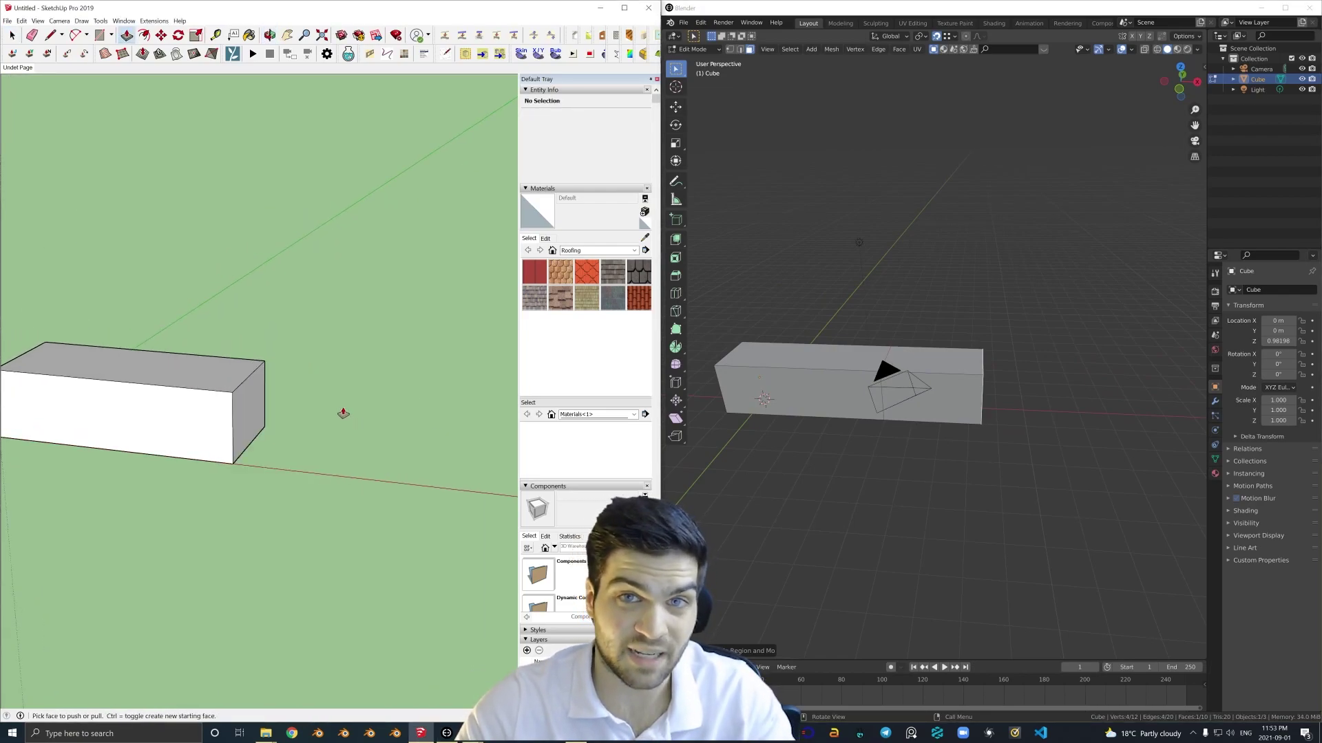
drag(256, 411, 378, 417)
middle_drag(378, 417, 376, 417)
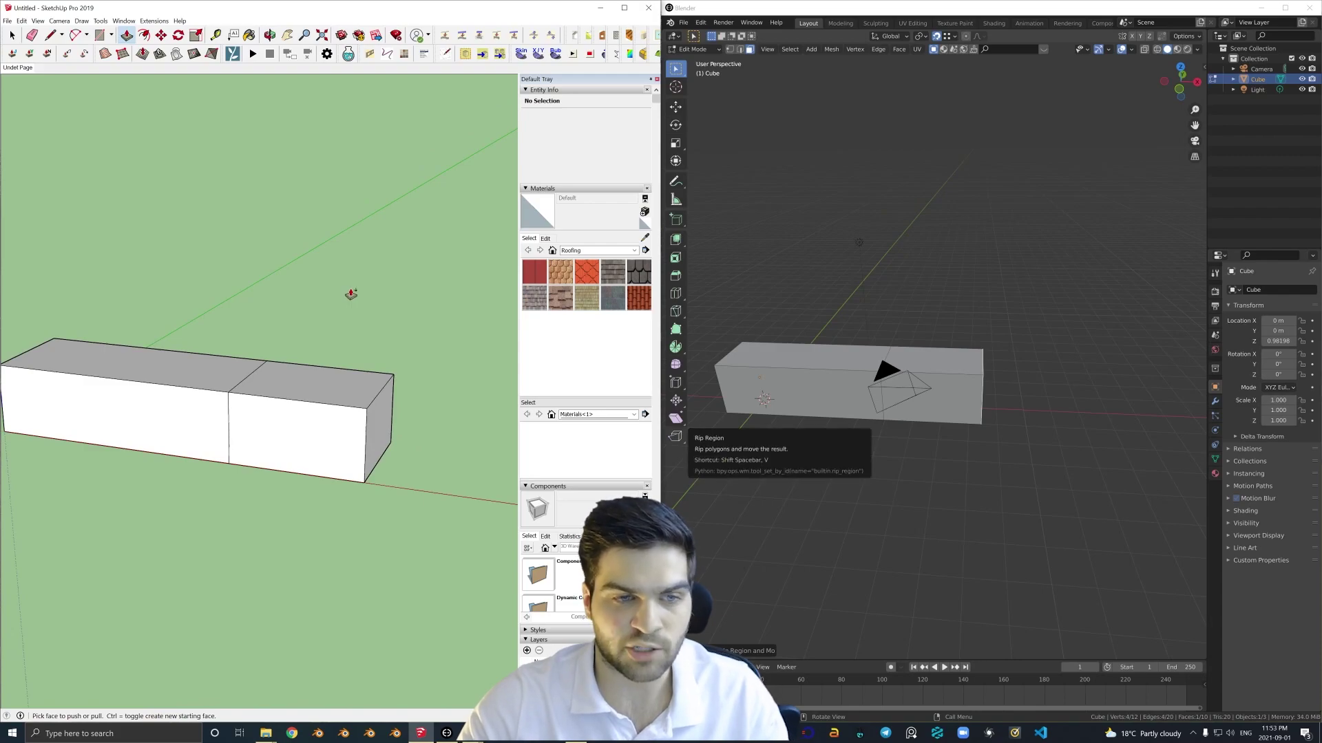
Try pulling the new end segment's top face upward, and undo the pull.
drag(286, 374, 267, 198)
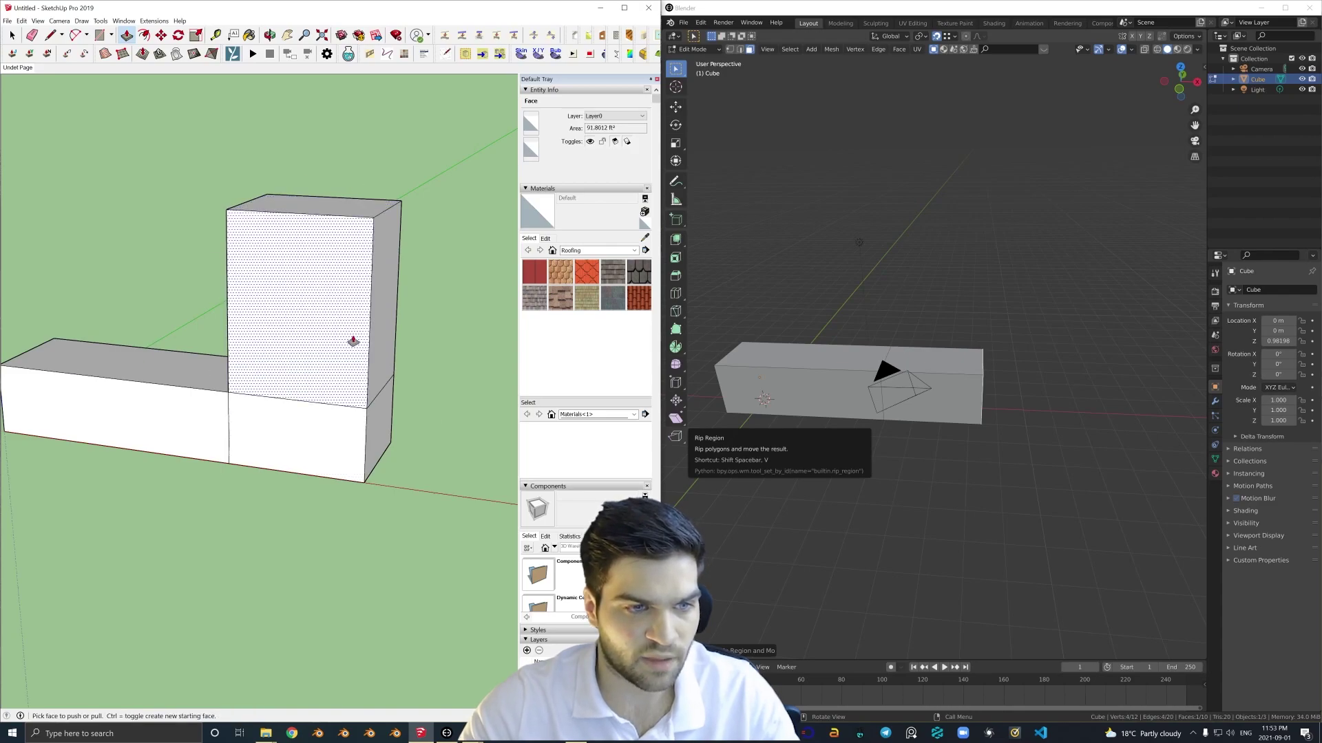
middle_drag(333, 319, 386, 354)
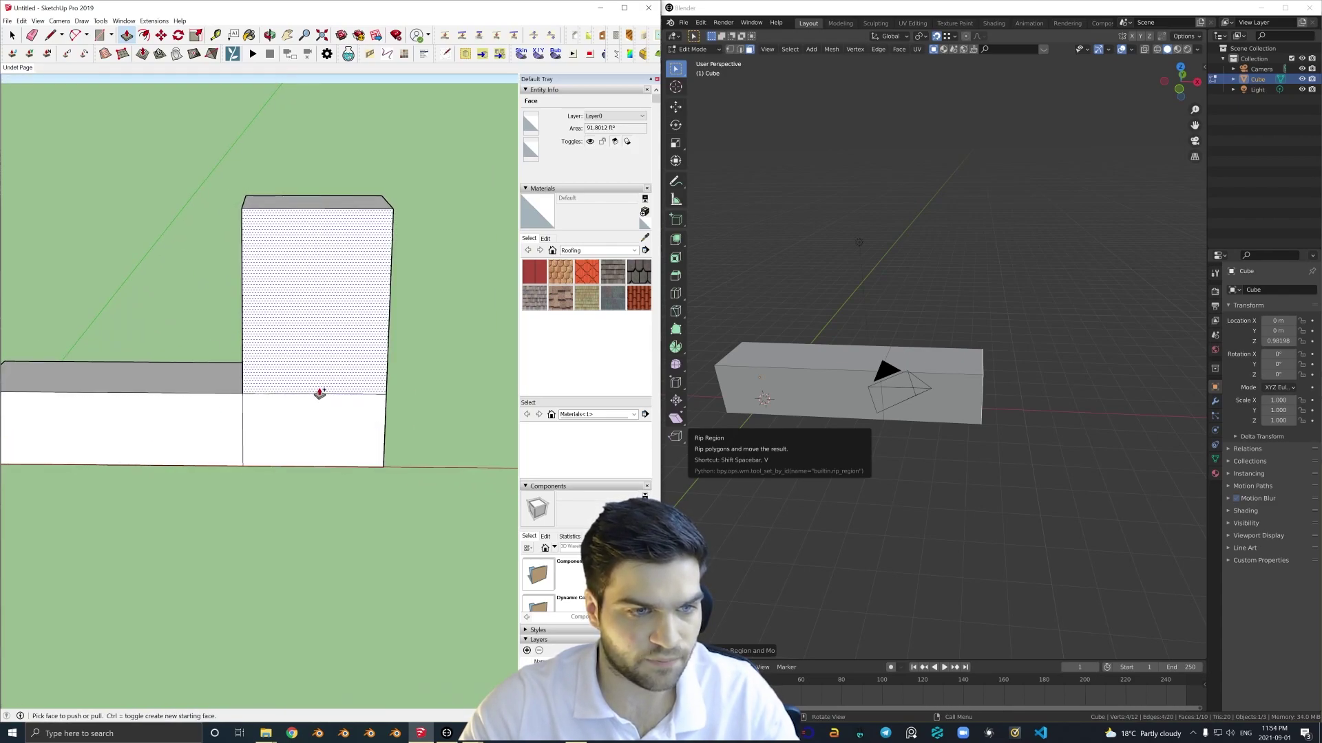
key(ctrl+z)
mouse_move(289, 393)
middle_down()
mouse_move(354, 390)
mouse_move(323, 397)
middle_up()
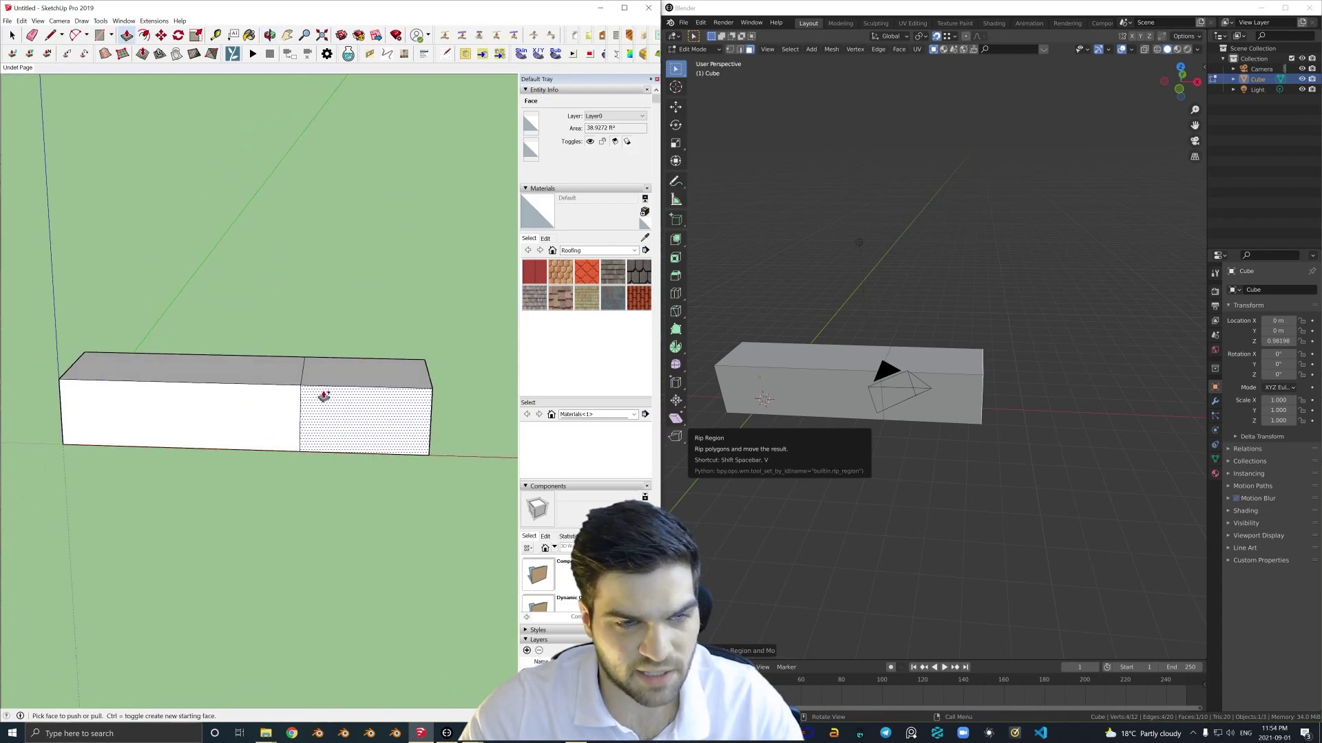
Undo the face move and extrusions in both Blender and SketchUp back to the original cubes.
mouse_move(950, 387)
middle_down()
mouse_move(935, 390)
mouse_move(959, 395)
mouse_move(874, 391)
middle_up()
key(ctrl+z)
click(339, 331)
key(ctrl+z)
key(ctrl+z)
In Blender, select the cube's two opposite X side faces and extrude them outward along their normals.
middle_drag(984, 376, 923, 368)
scroll(935, 370, up, 1)
shift+click(922, 368)
middle_drag(1077, 449, 993, 394)
right_click(906, 360)
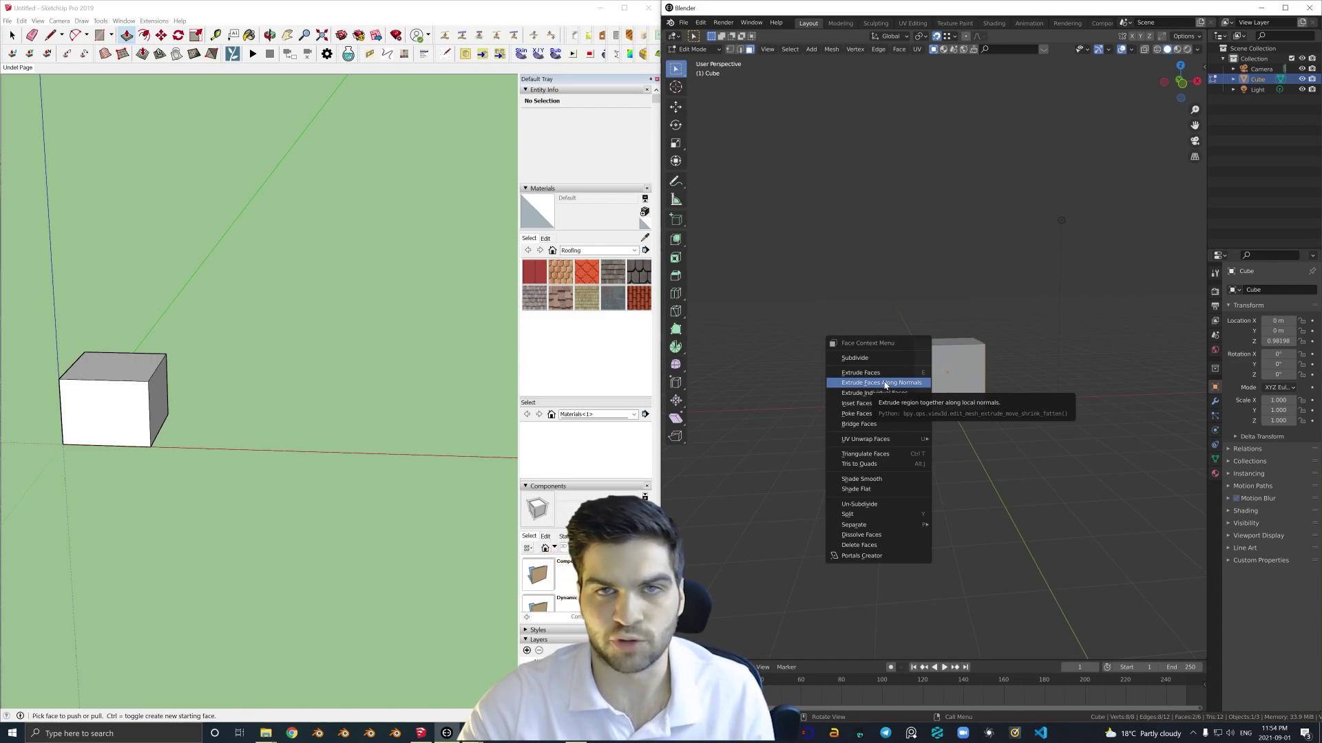
click(886, 385)
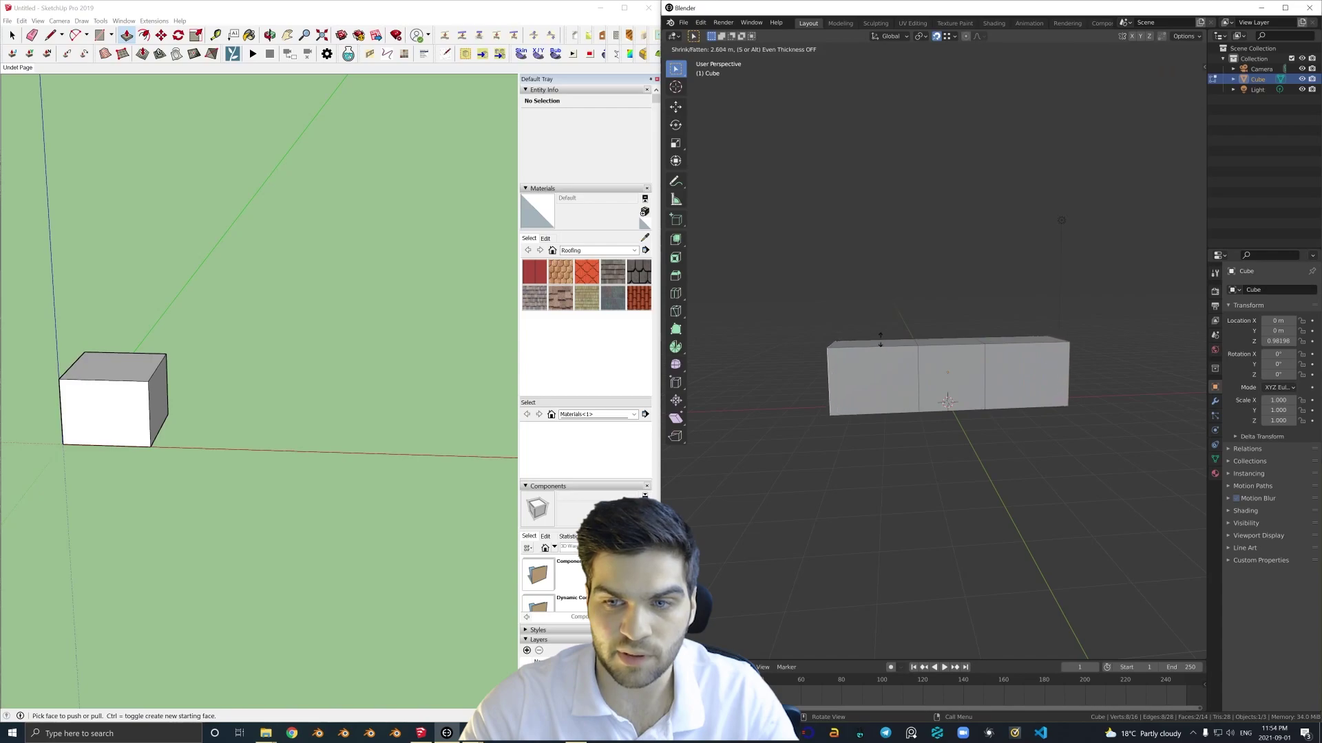
click(880, 304)
middle_drag(880, 304, 1110, 329)
In SketchUp, Push/Pull both opposite side faces of the cube outward equally as new segments along the red axis.
mouse_move(266, 307)
middle_down()
mouse_move(286, 289)
mouse_move(277, 298)
middle_up()
key(p)
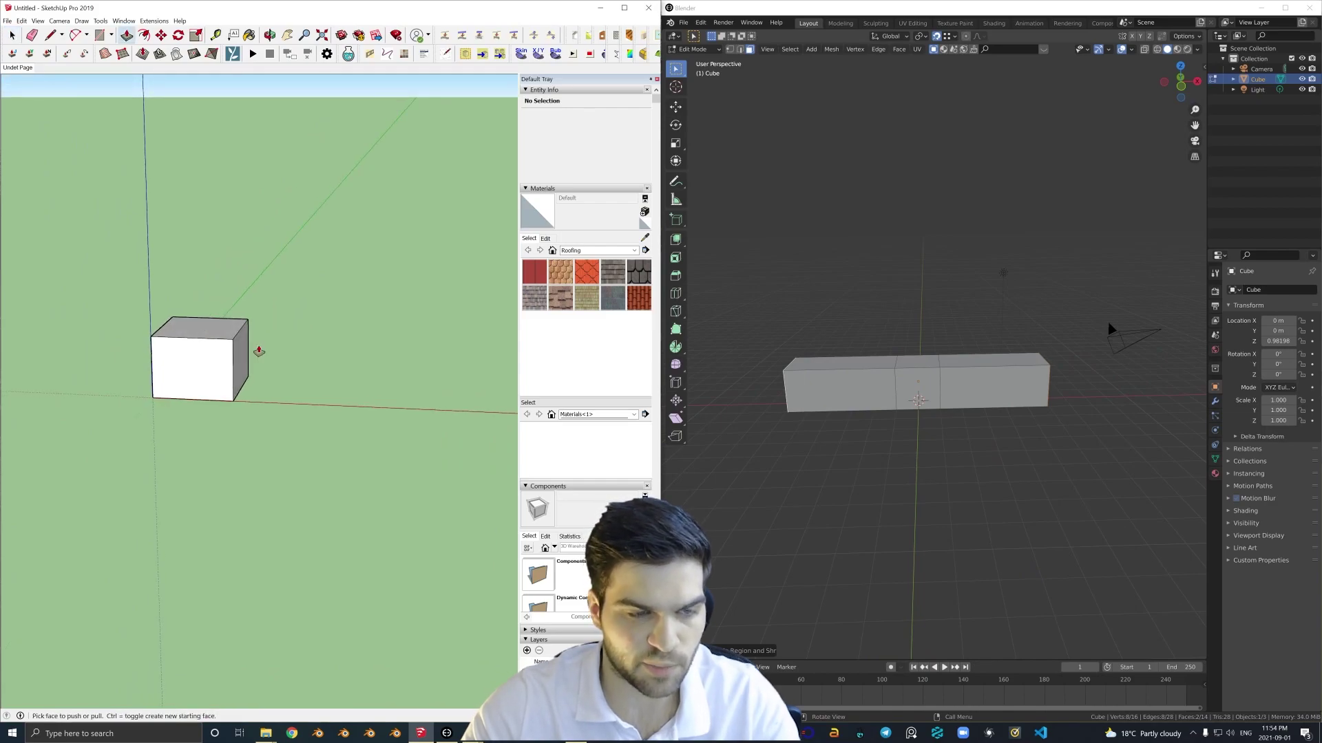
click(248, 358)
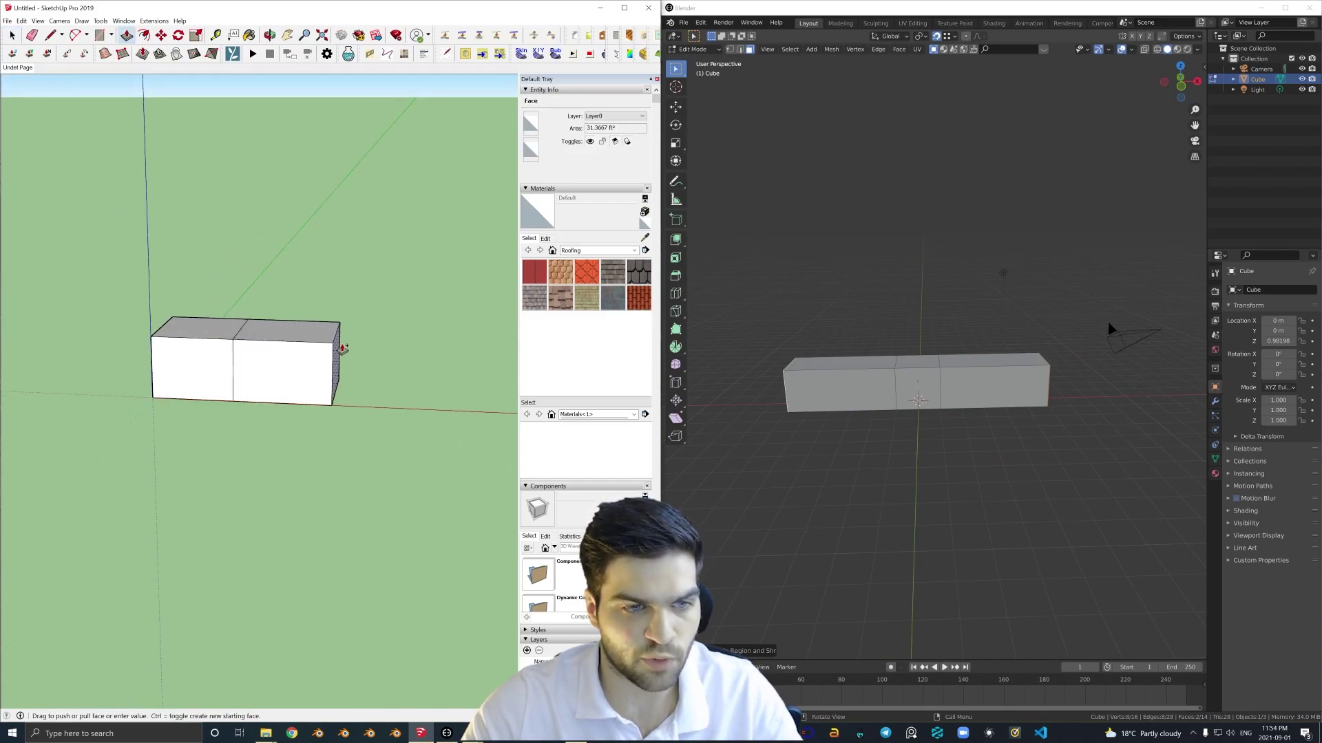
click(422, 355)
middle_drag(206, 376, 371, 353)
double_click(165, 367)
mouse_move(241, 369)
middle_down()
mouse_move(216, 405)
mouse_move(283, 377)
mouse_move(272, 372)
mouse_move(238, 382)
mouse_move(305, 378)
middle_up()
scroll(216, 405, down, 3)
scroll(238, 383, up, 1)
In Blender, move the top face of the block's −X segment upward along Z.
mouse_move(902, 352)
middle_down()
mouse_move(840, 362)
mouse_move(905, 372)
mouse_move(886, 368)
middle_up()
scroll(841, 362, up, 1)
click(865, 368)
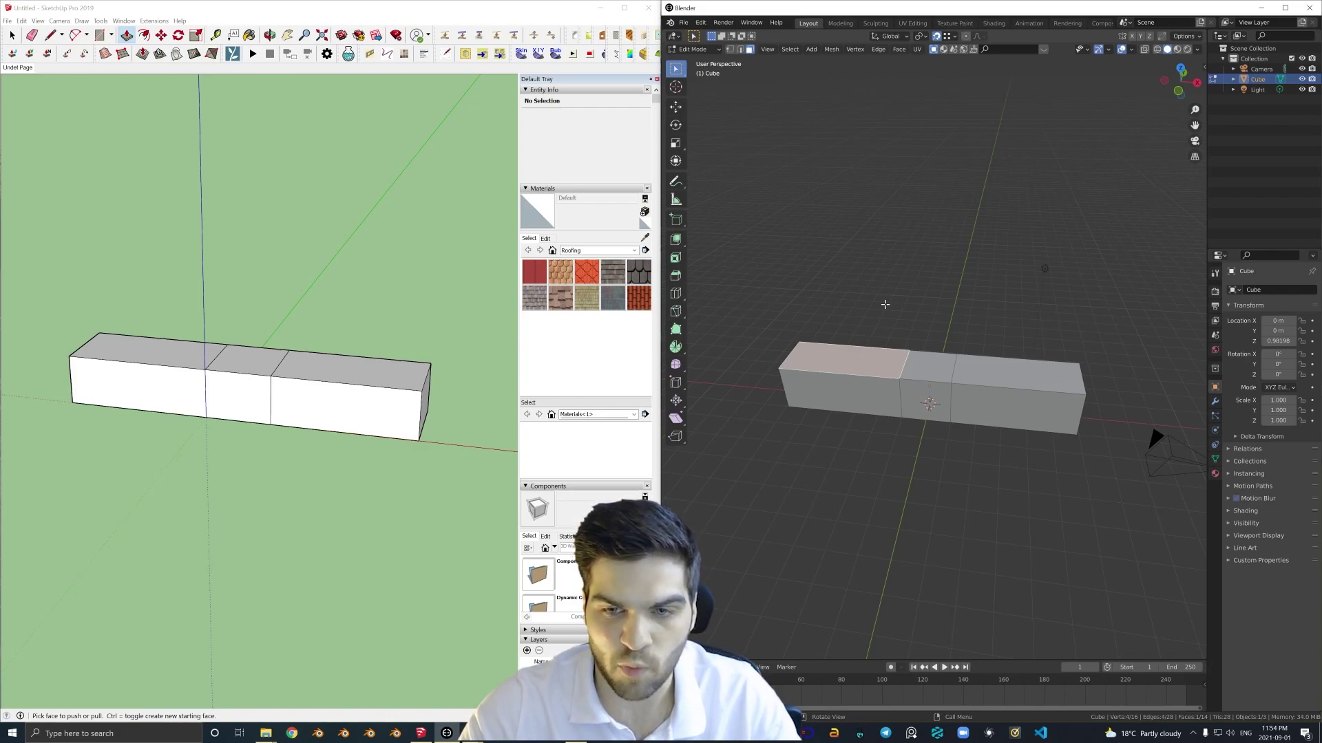
key(g)
key(z)
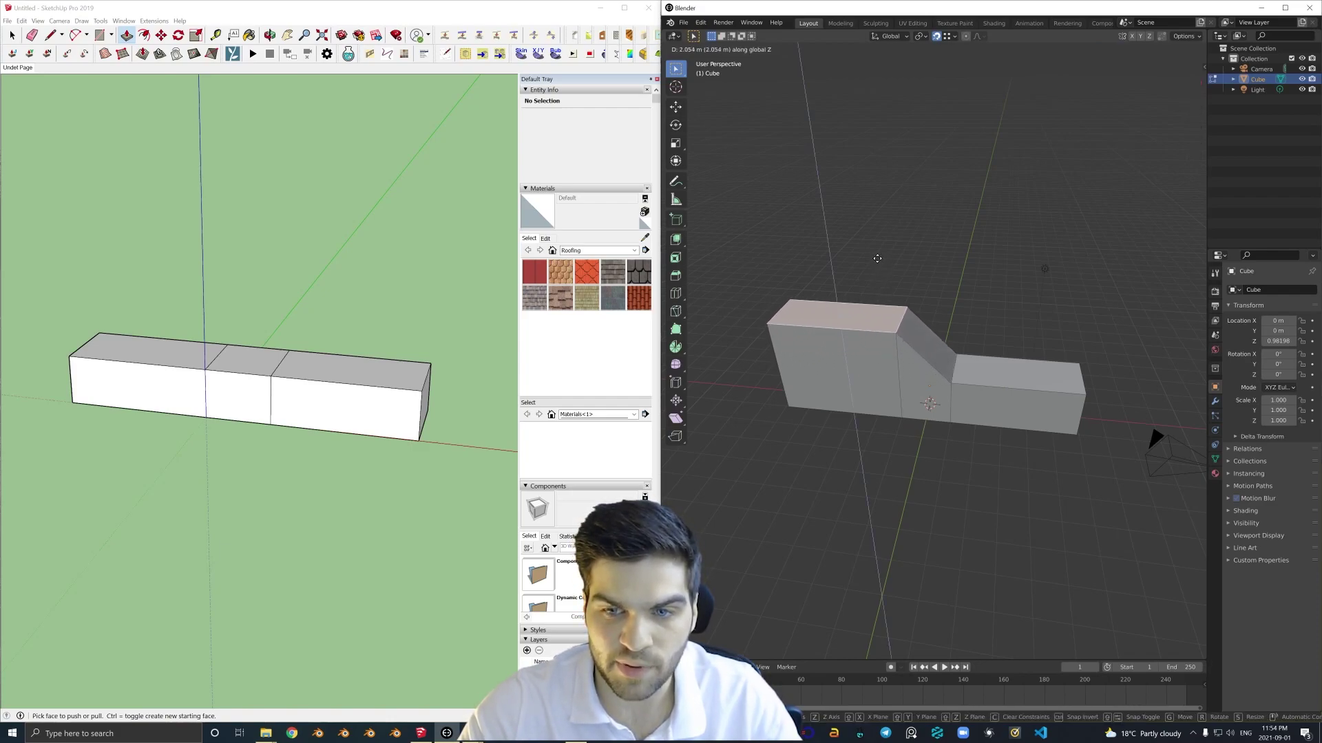
click(870, 211)
Move the block's +X end face along the X axis.
middle_drag(1029, 419, 989, 363)
key(g)
key(x)
click(1009, 385)
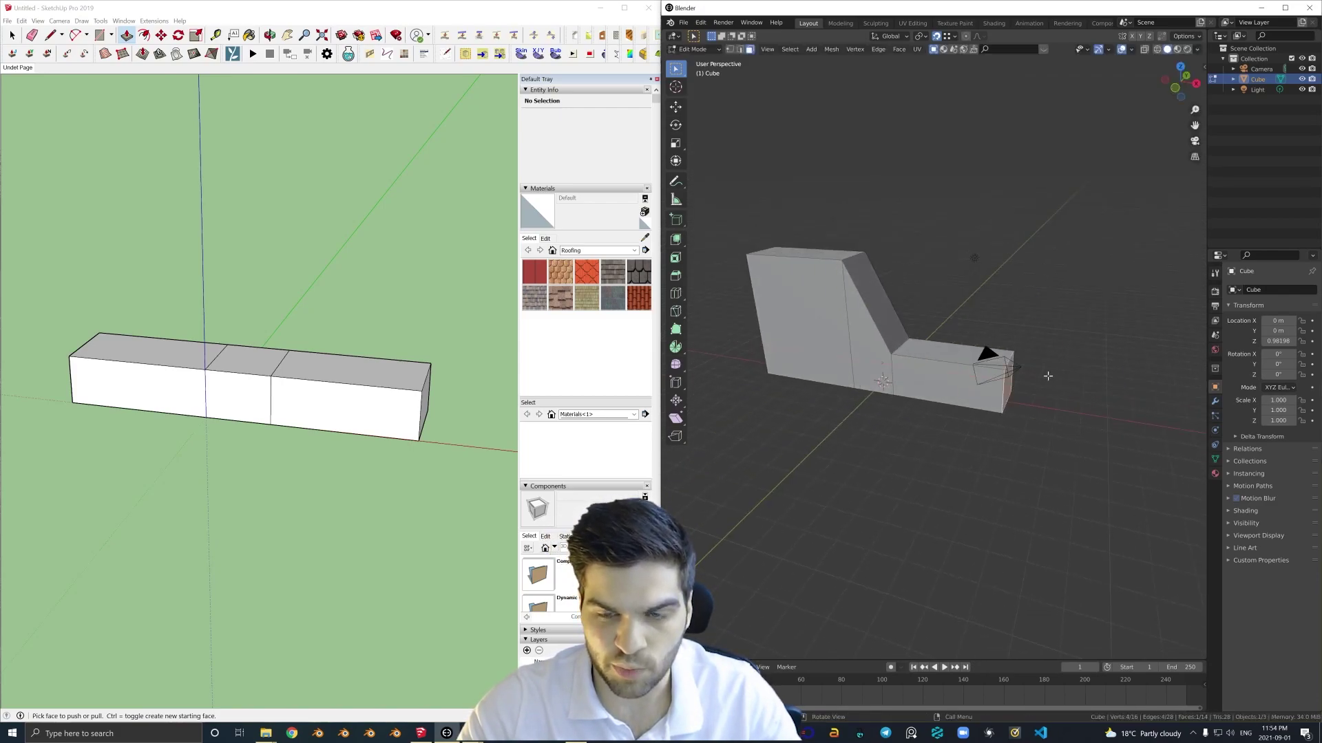
Undo the face moves to restore the straight three-segment block.
middle_drag(918, 405, 945, 398)
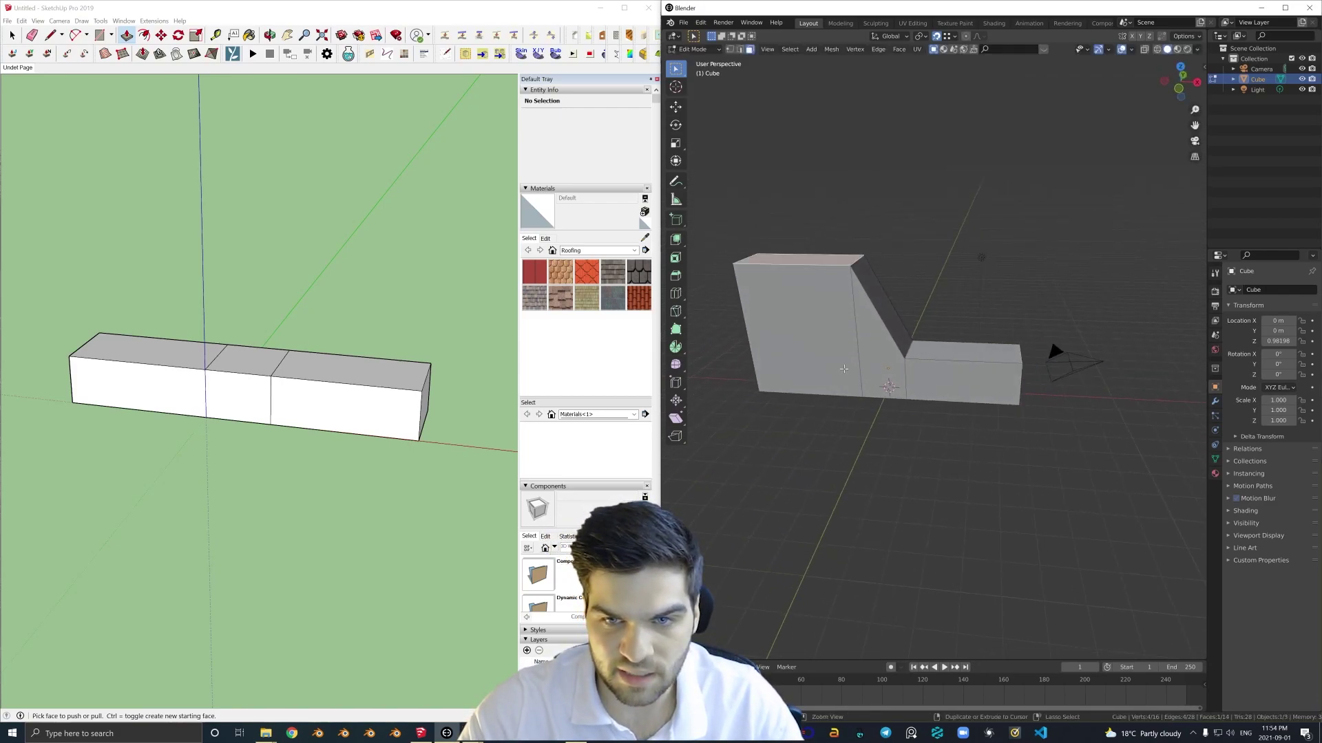
key(ctrl+z)
scroll(875, 383, up, 3)
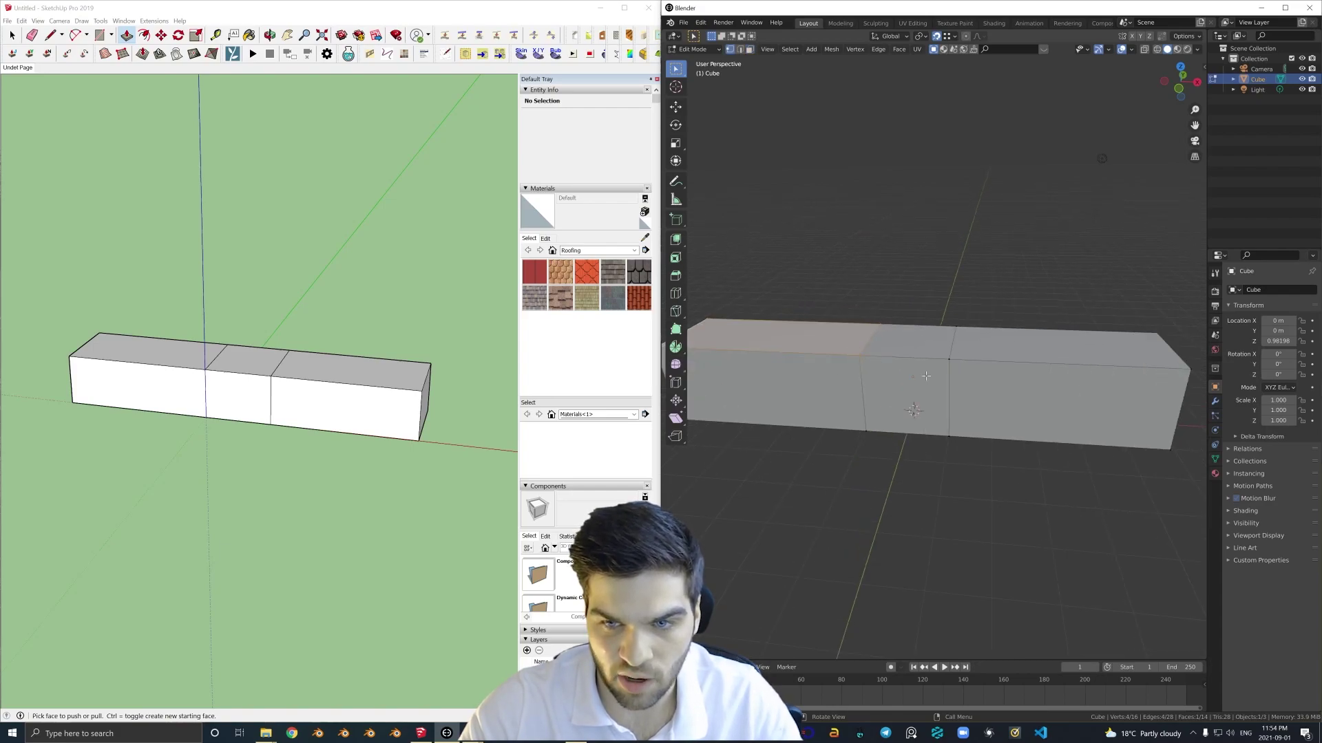
middle_drag(868, 382, 863, 343)
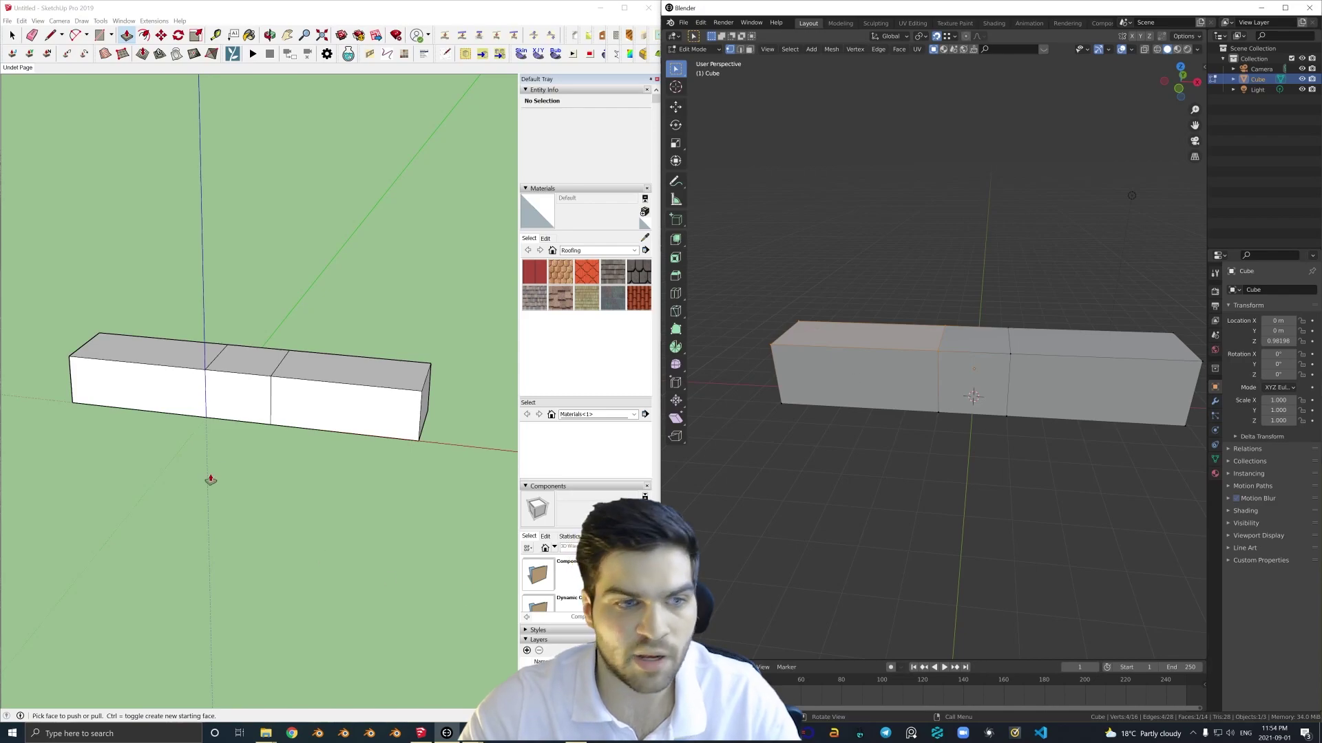
In SketchUp, select the top face of the block's −X segment and its front top edge.
middle_drag(230, 390, 274, 391)
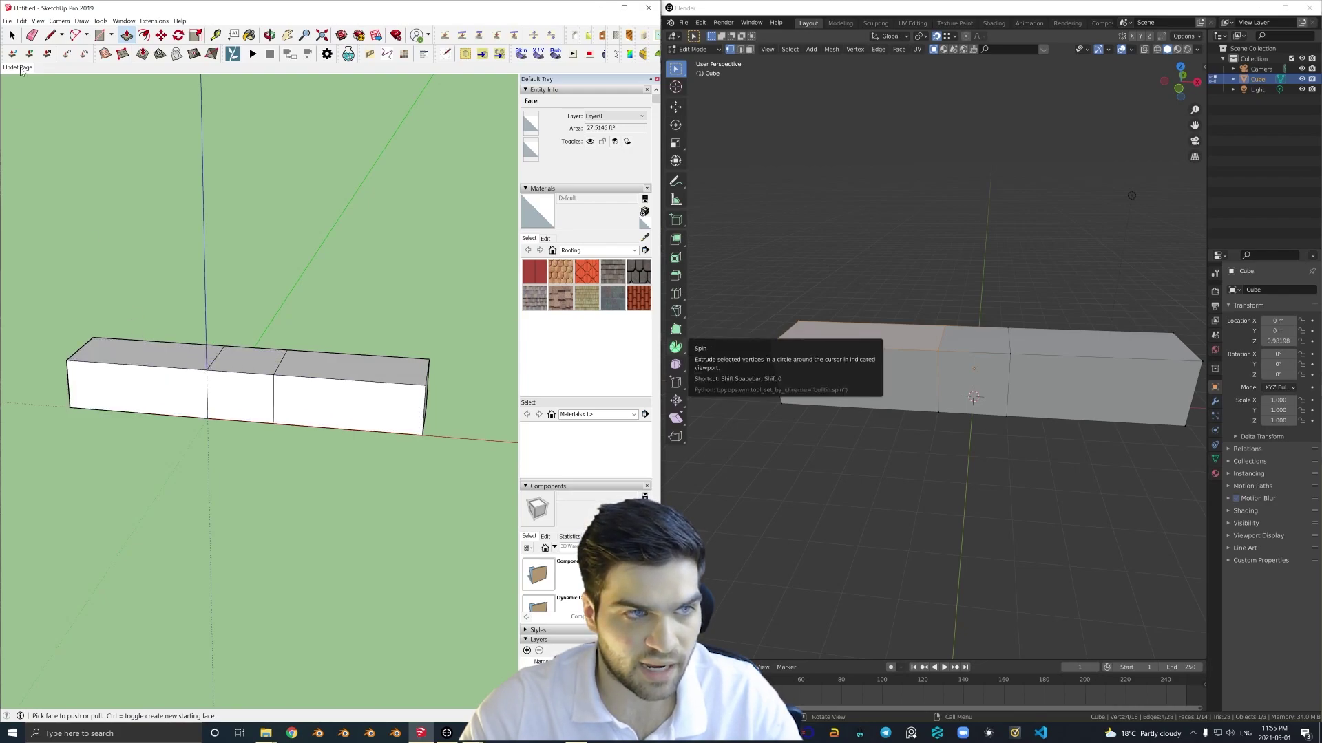
click(12, 34)
click(144, 356)
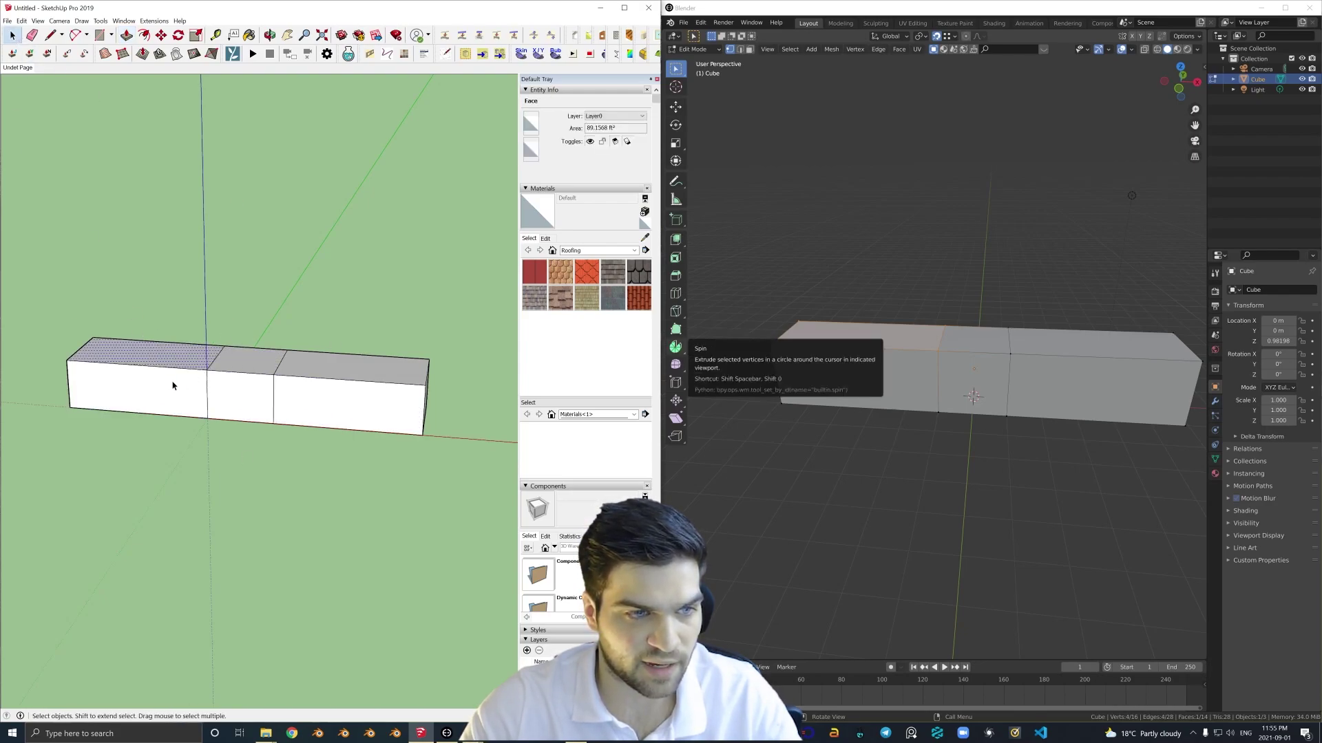
click(115, 365)
In Blender, try edge selection on the −X segment, switch to face selection, and select that segment's top face.
mouse_move(923, 380)
middle_down()
mouse_move(948, 378)
mouse_move(914, 371)
middle_up()
key(2)
click(866, 344)
key(3)
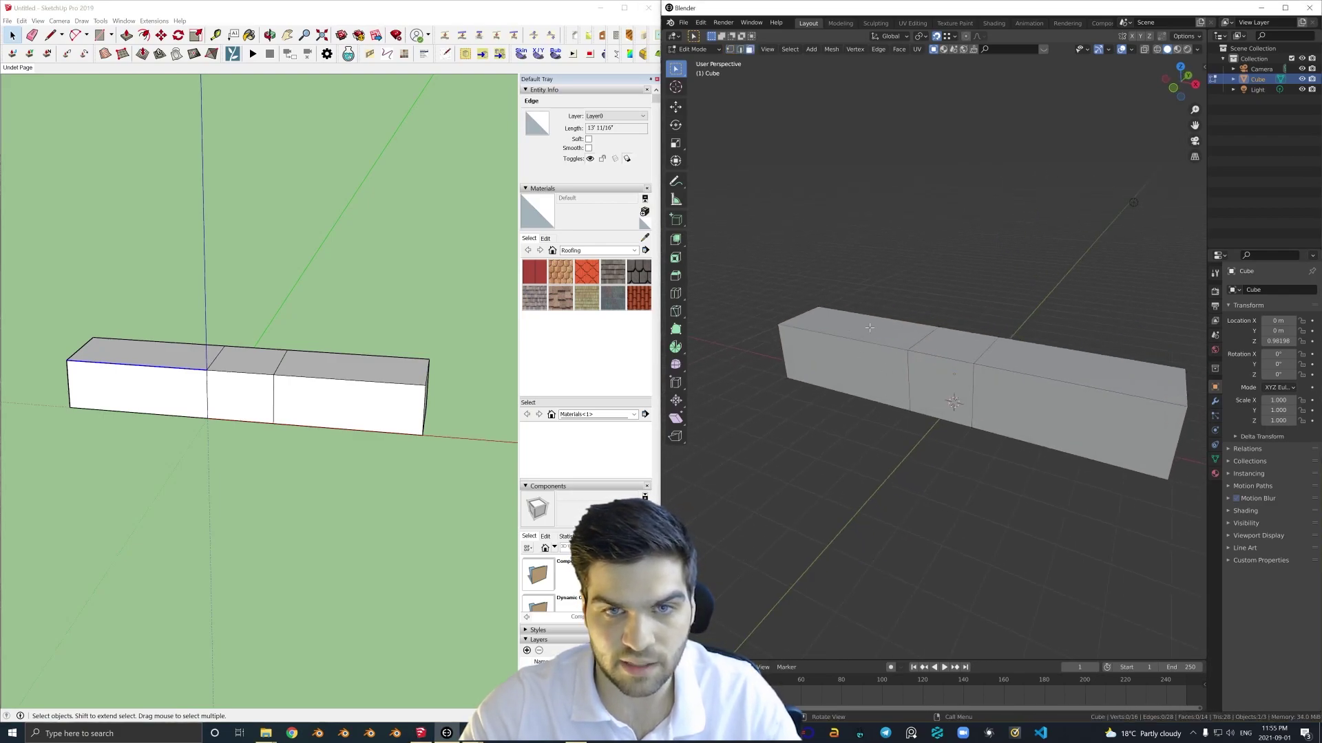
click(869, 330)
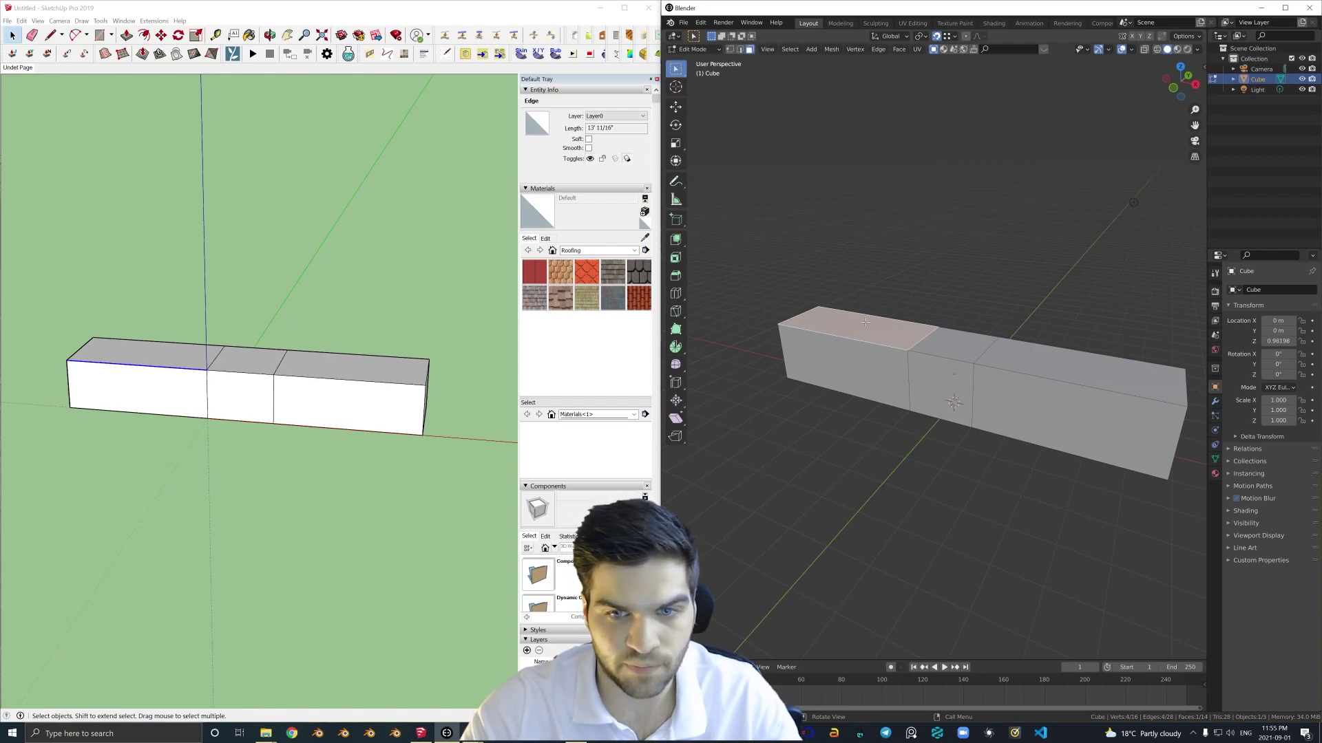
In SketchUp, Push/Pull the top face of the block's −X segment straight upward into a tall block.
click(197, 355)
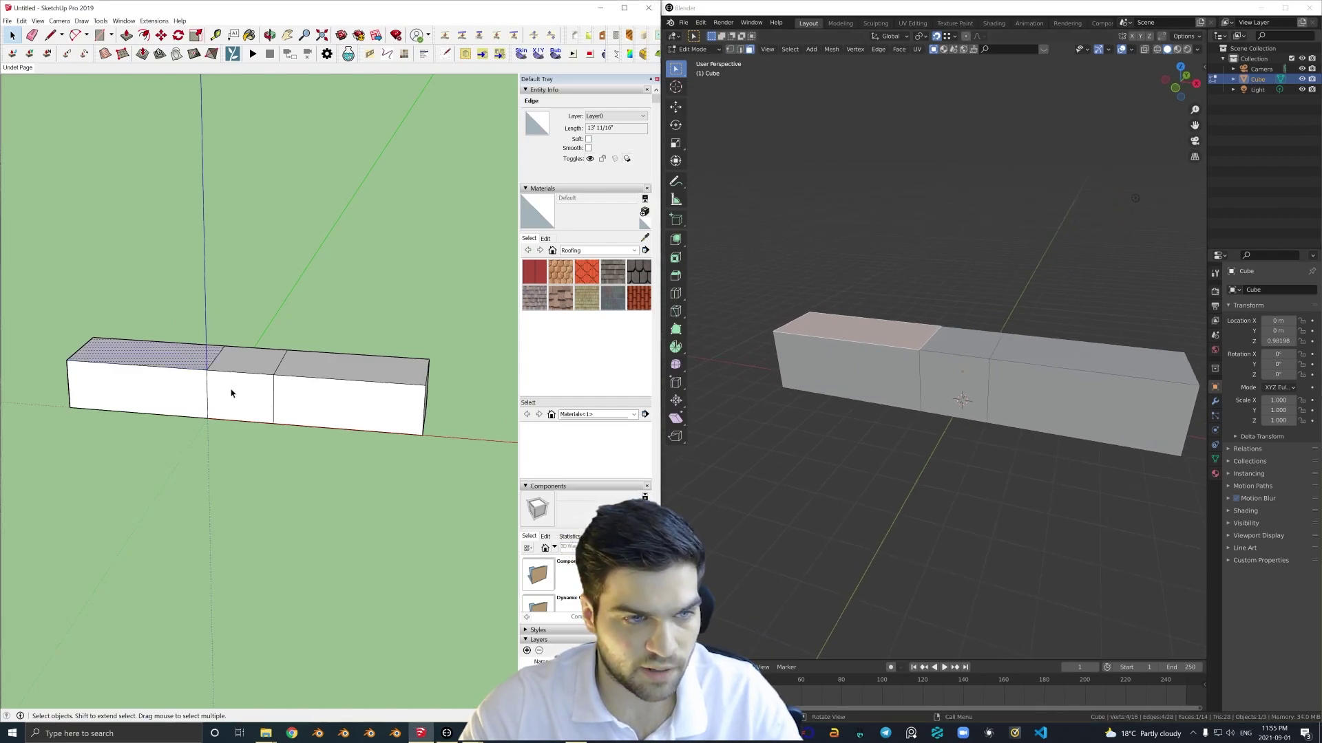
key(p)
click(181, 362)
click(190, 201)
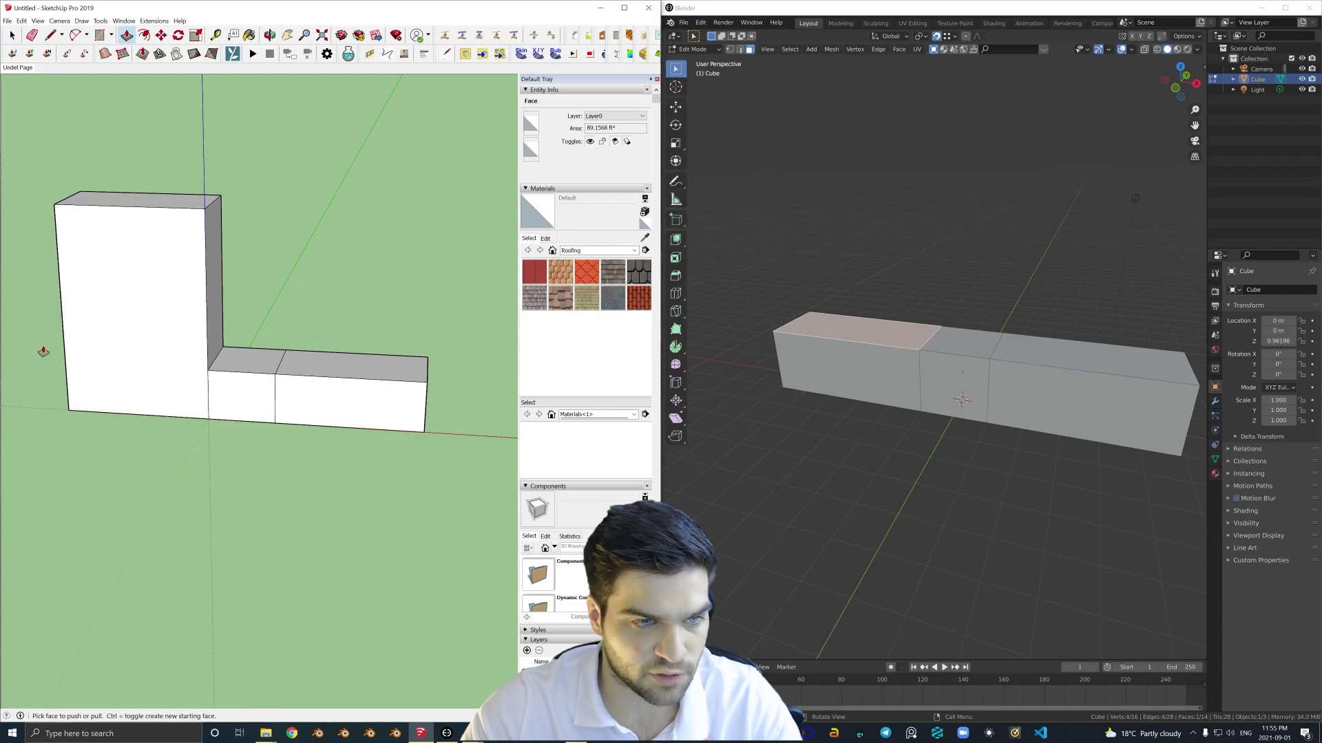
In Blender, try to move the selected top face of the −X segment freely.
middle_drag(850, 227, 881, 323)
key(e)
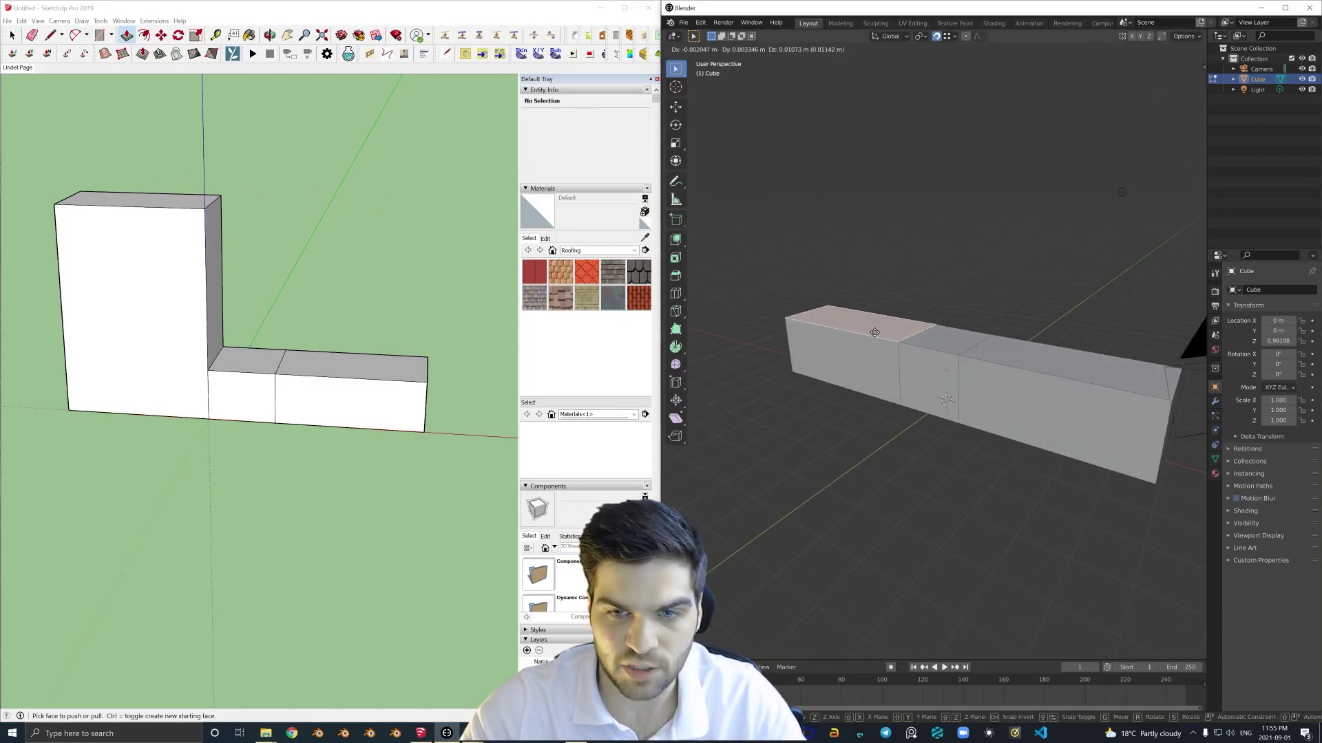
right_click(871, 342)
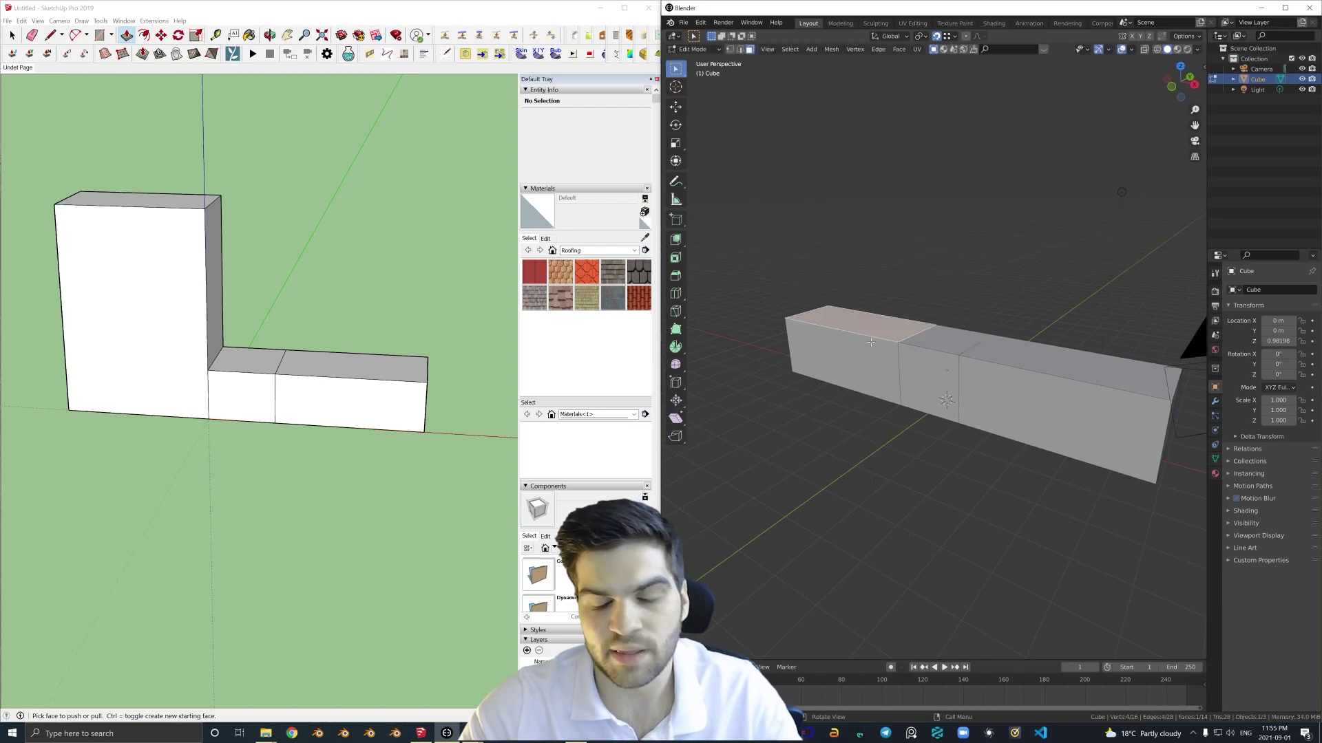
middle_drag(892, 343, 902, 343)
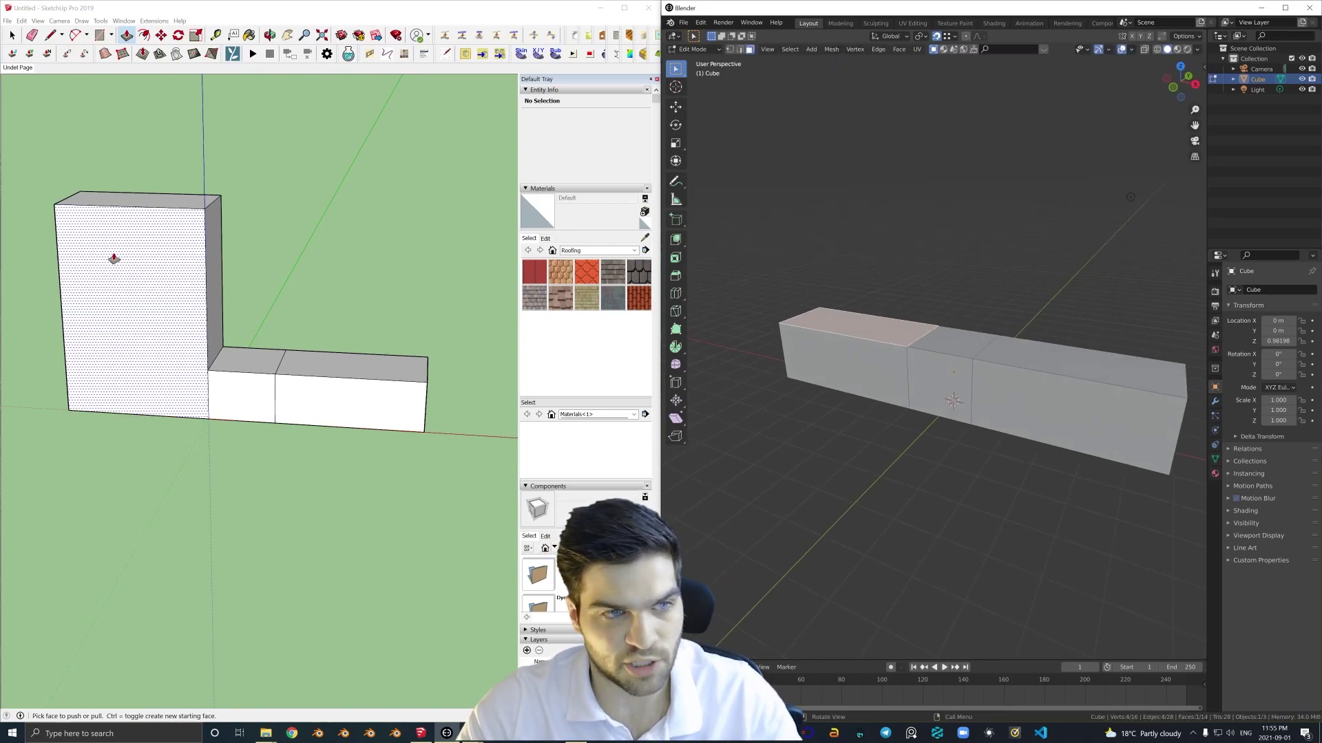
Undo the last face selection in Blender and the upward Push/Pull in SketchUp.
key(ctrl+z)
click(221, 189)
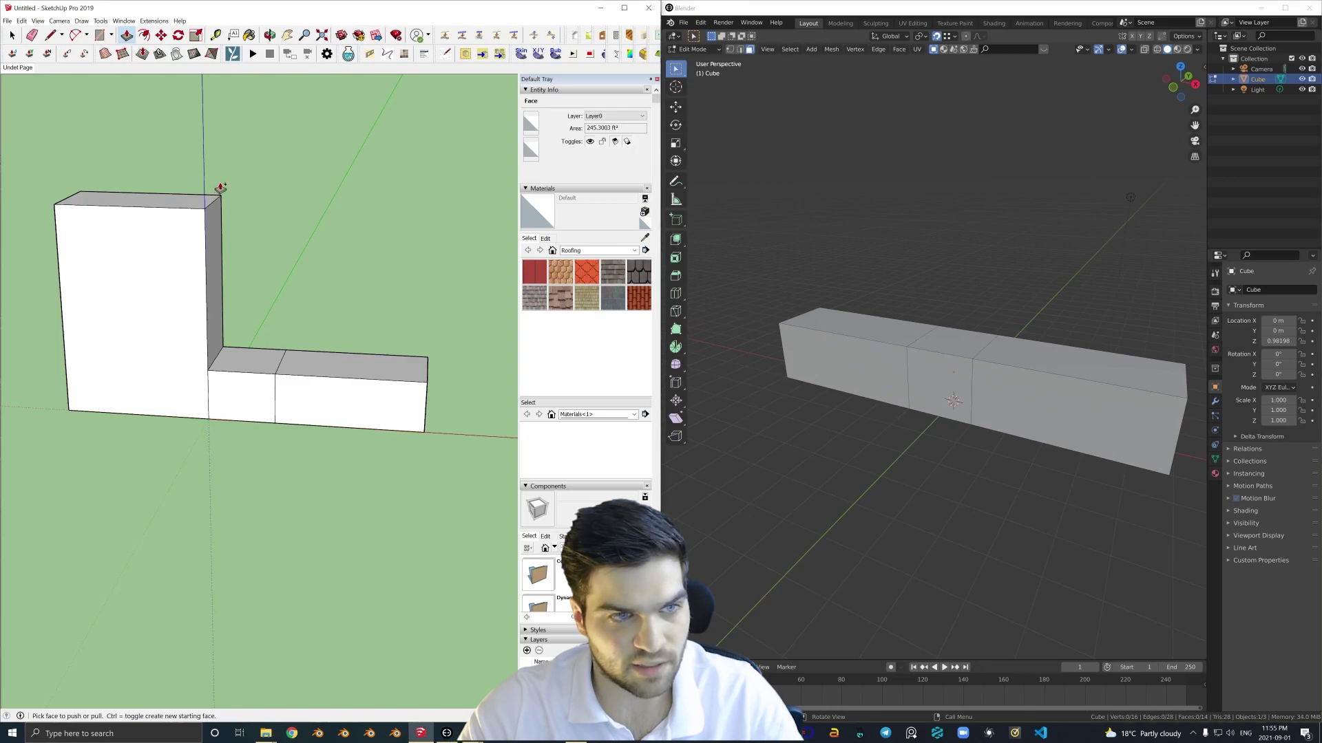
key(ctrl+z)
In SketchUp, move the top face of the −X segment upward along the blue axis, sloping the middle segment.
drag(186, 352, 186, 352)
key(m)
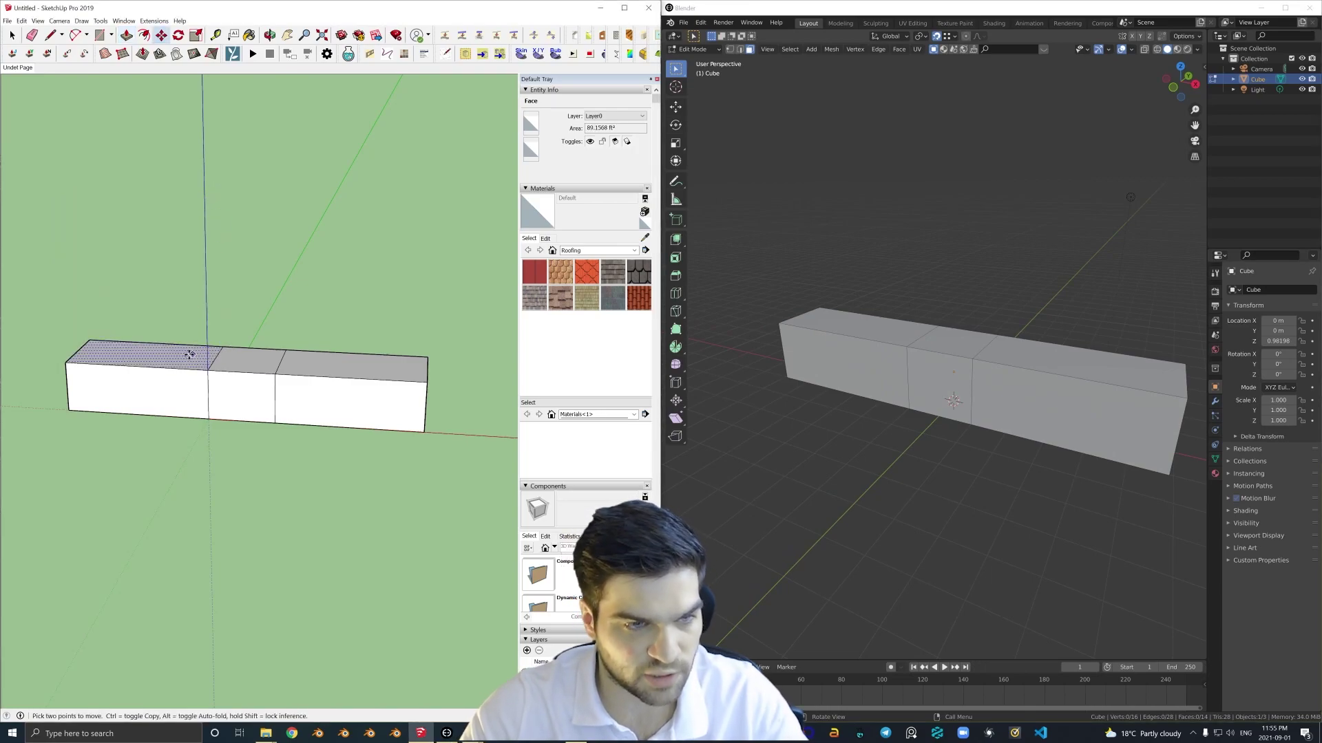
drag(187, 356, 189, 235)
In Blender, move the top face of the −X segment upward along global Z, sloping the middle segment.
middle_drag(861, 344, 837, 337)
click(869, 316)
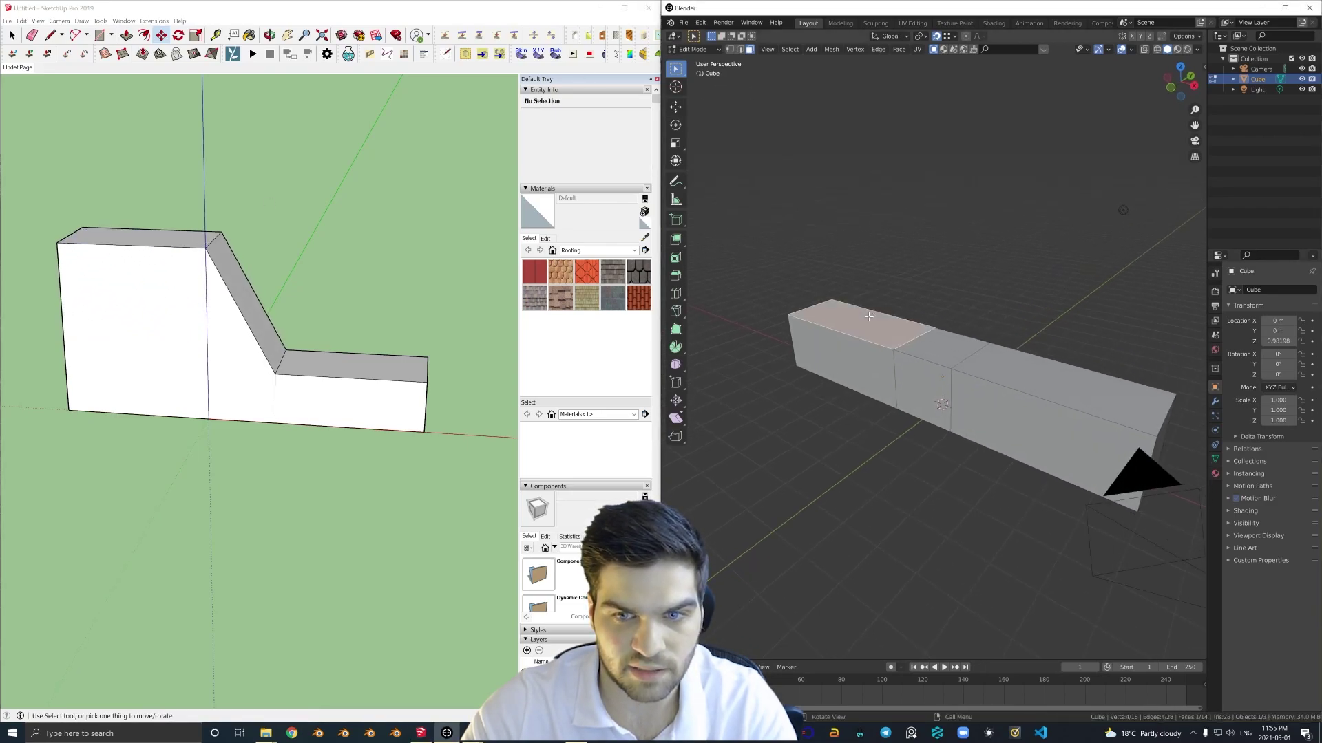
key(e)
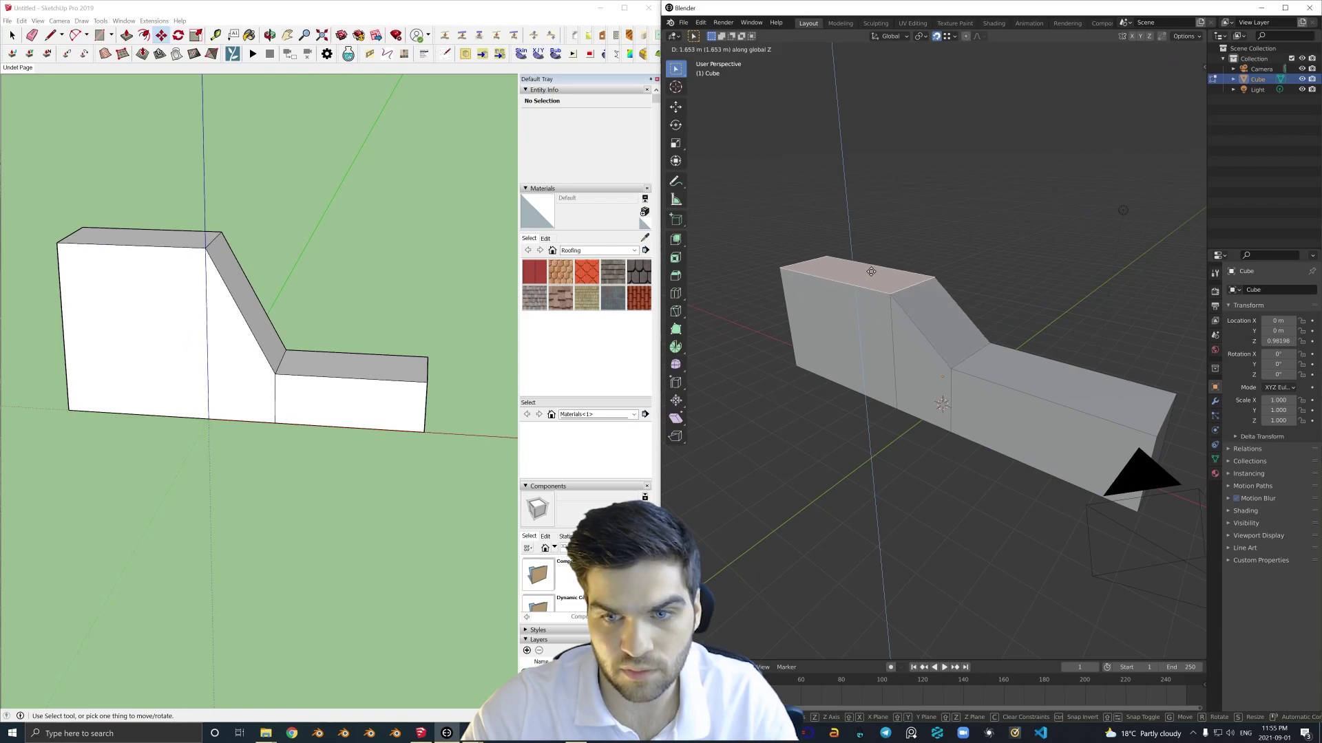
click(886, 262)
mouse_move(886, 262)
middle_down()
mouse_move(961, 231)
mouse_move(909, 229)
middle_up()
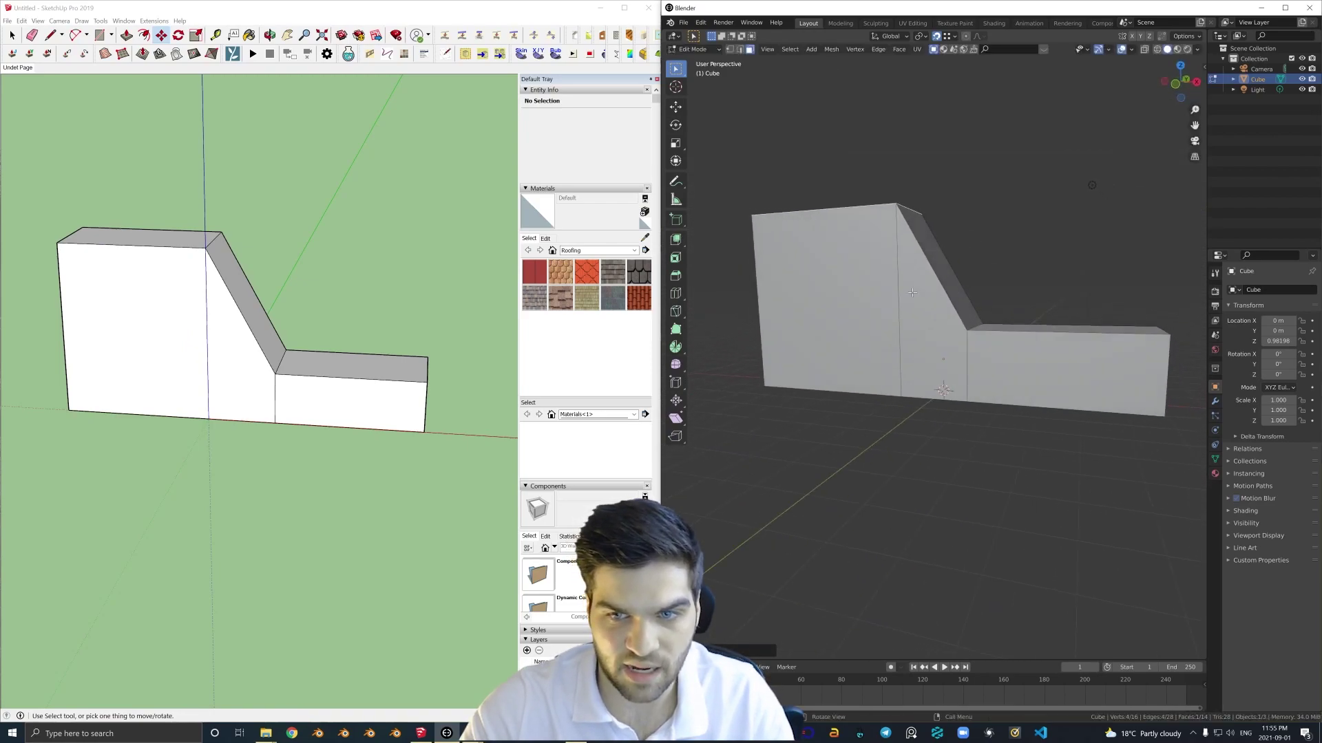
scroll(908, 229, down, 1)
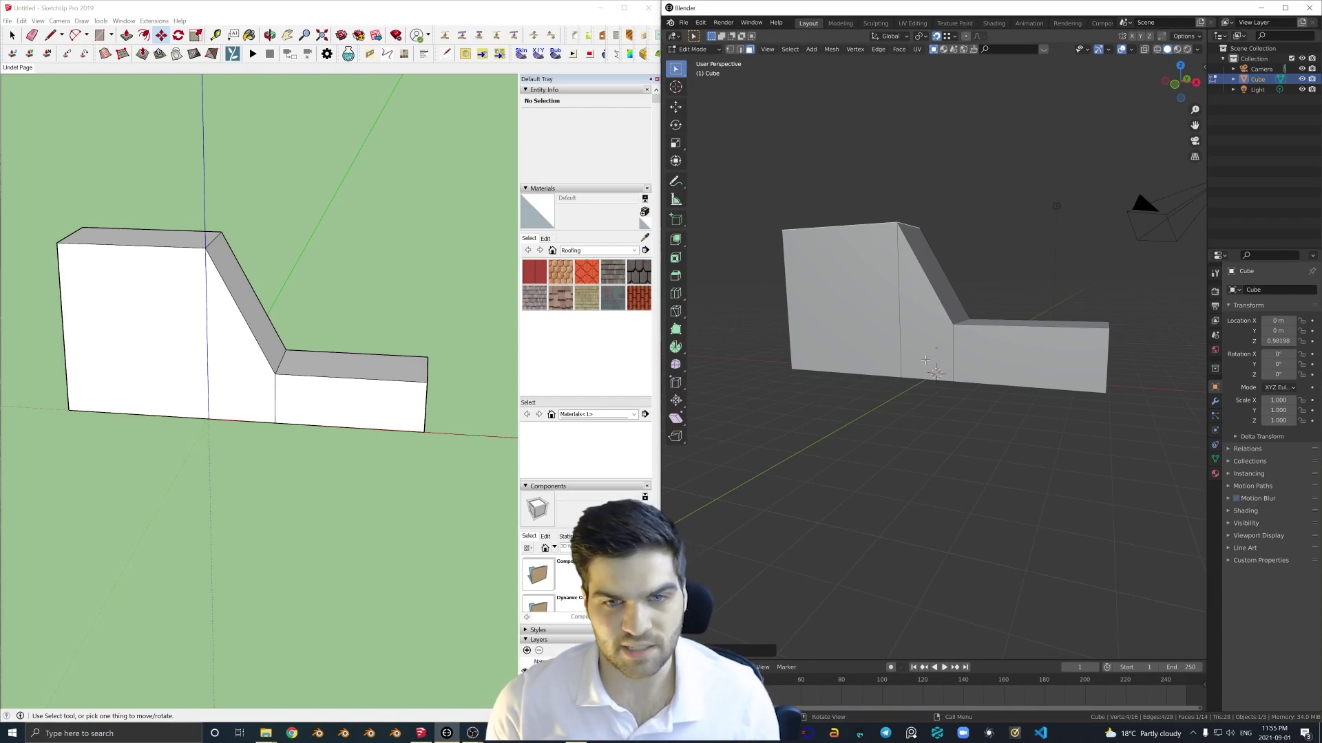
middle_drag(925, 360, 916, 377)
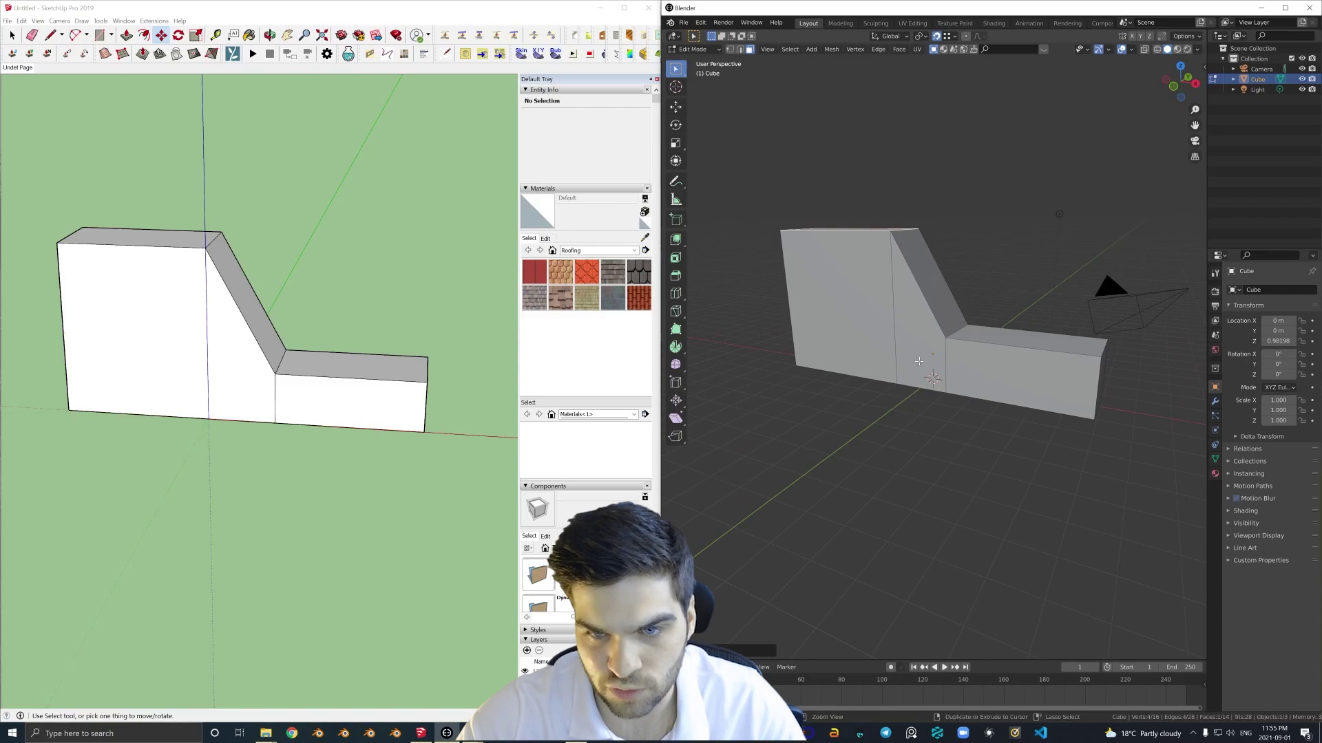
Undo the top face moves in both Blender and SketchUp.
key(ctrl+z)
key(ctrl+z)
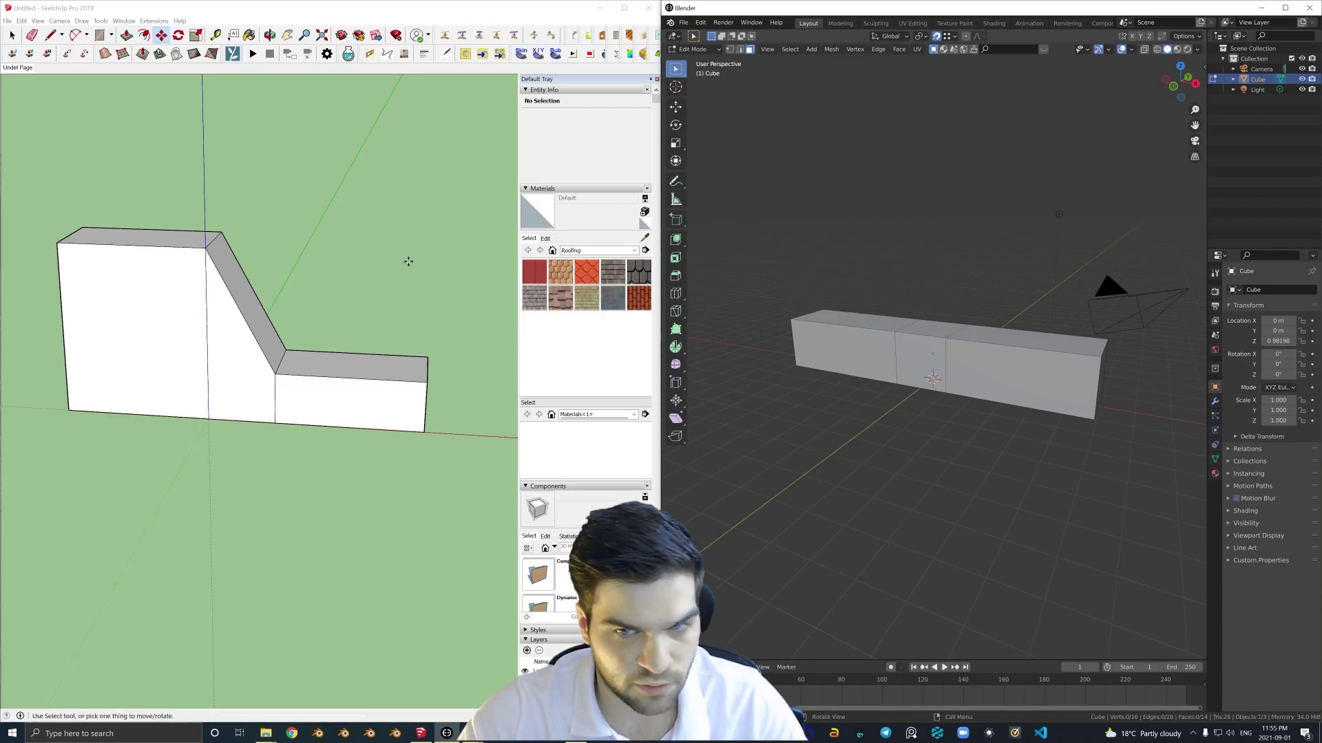
click(12, 34)
key(ctrl+z)
In Blender, extrude the top face of the −X segment upward along its normal as a new section.
middle_drag(952, 342, 958, 343)
click(863, 319)
scroll(863, 319, up, 3)
scroll(863, 320, down, 3)
scroll(865, 330, up, 2)
scroll(884, 362, down, 2)
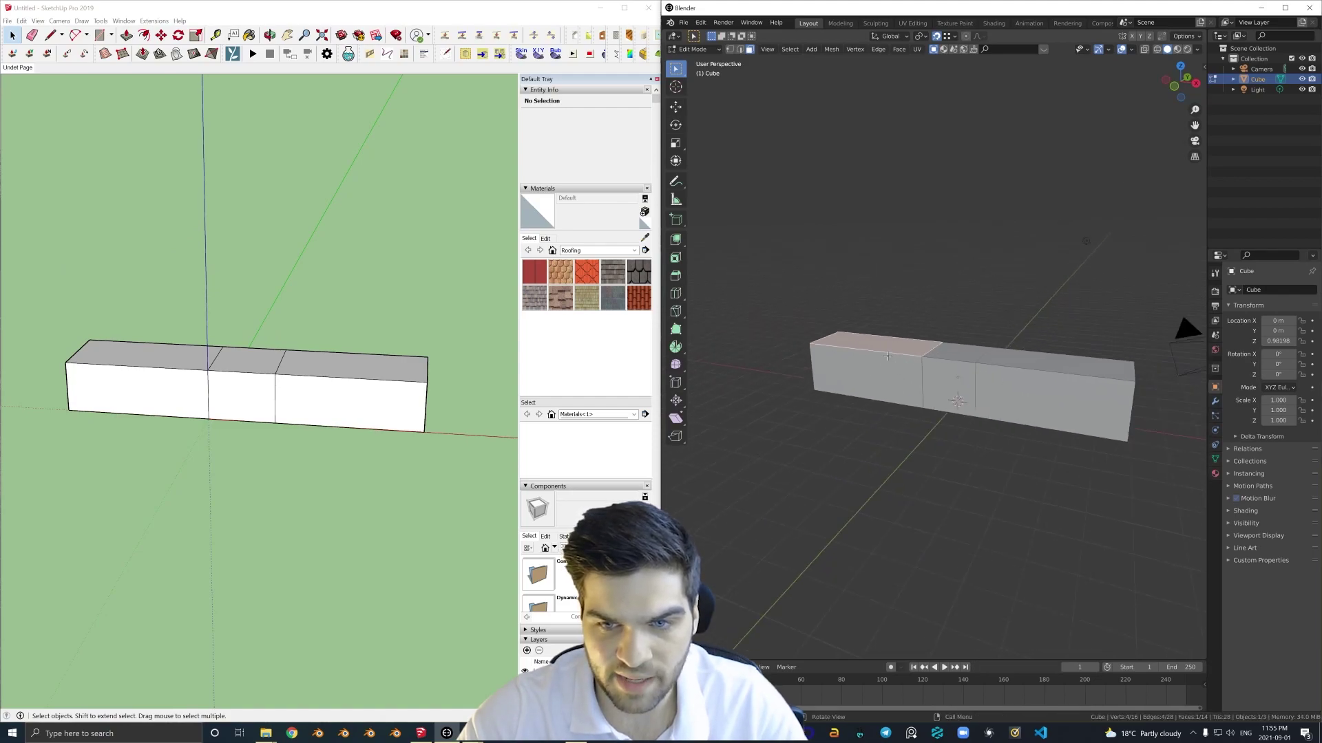
scroll(883, 361, down, 2)
key(e)
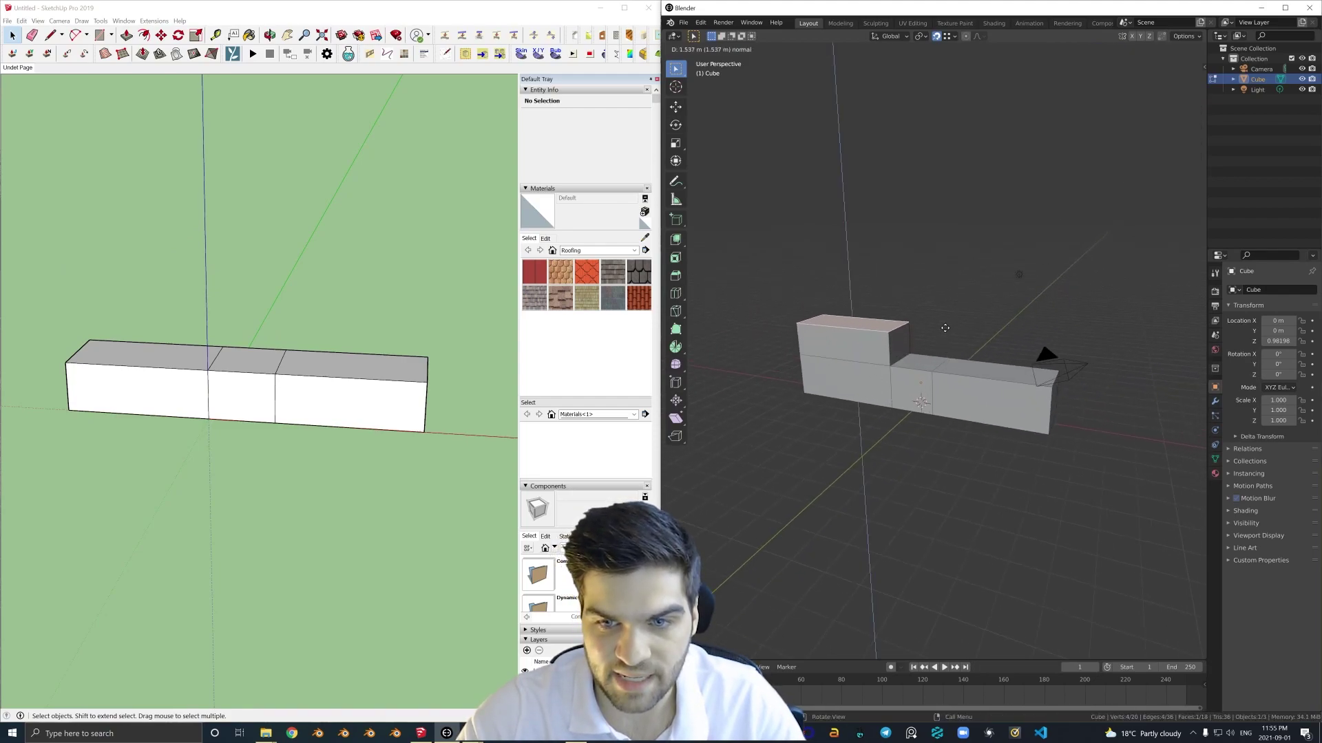
click(793, 285)
In SketchUp, try to Push/Pull the −X segment's top face upward with a new starting face.
middle_drag(198, 348, 190, 350)
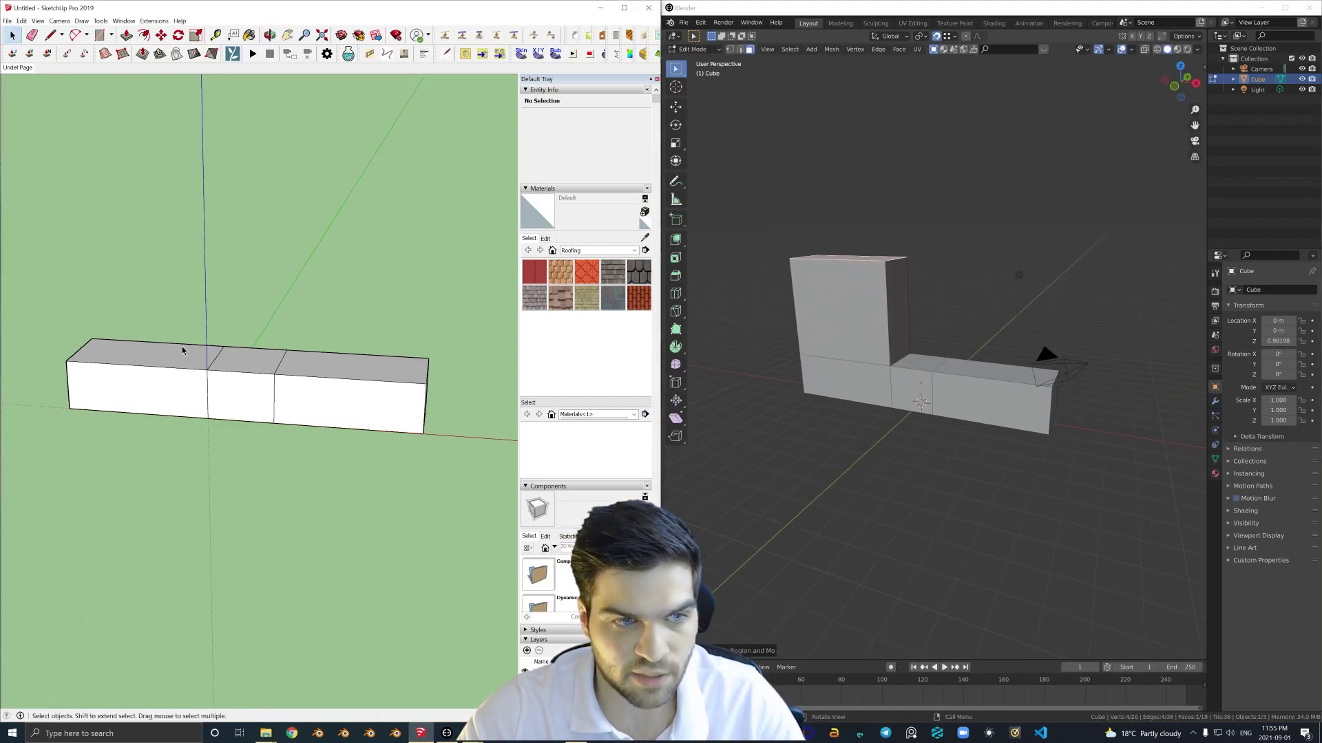
key(p)
click(168, 352)
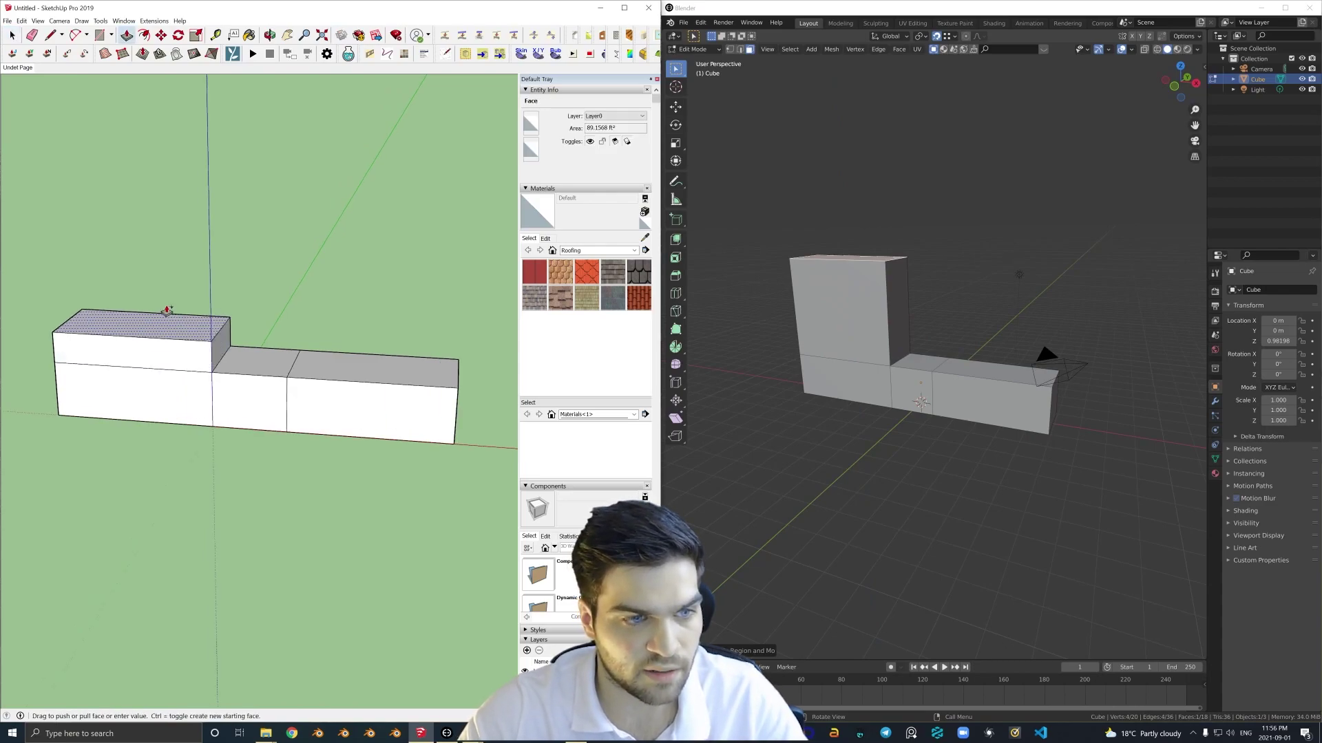
key(Escape)
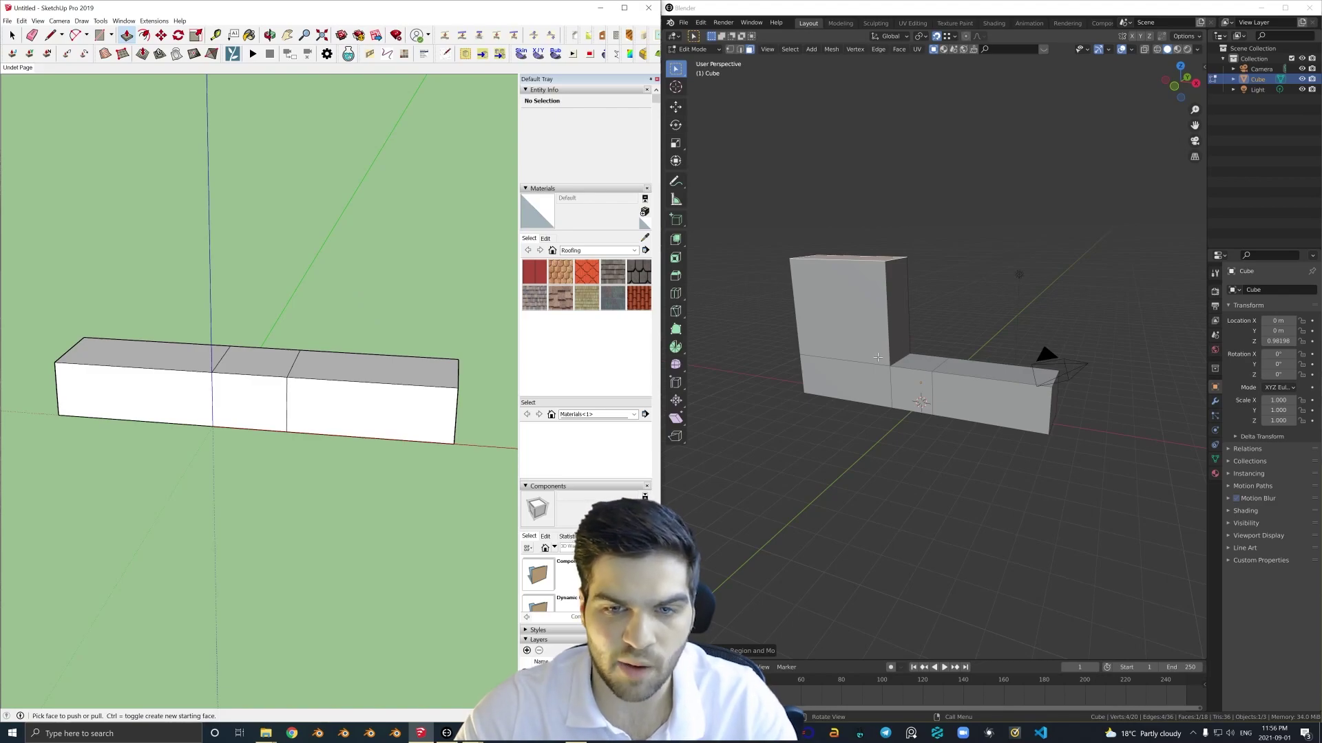
In Blender, undo the upward extrusion of the −X segment's top face.
click(902, 273)
key(ctrl+z)
key(ctrl+z)
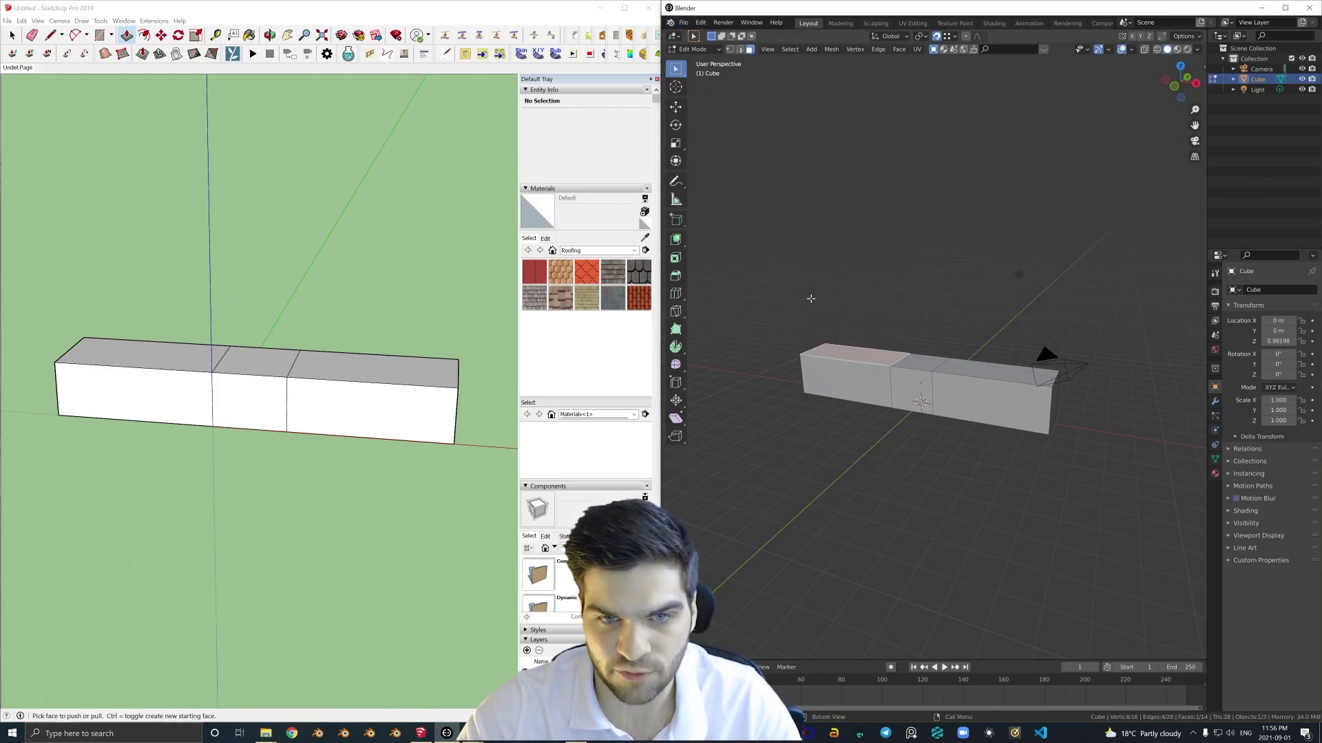
key(ctrl+z)
Try to extrude the −X segment's top face upward along its normal in Blender.
click(858, 347)
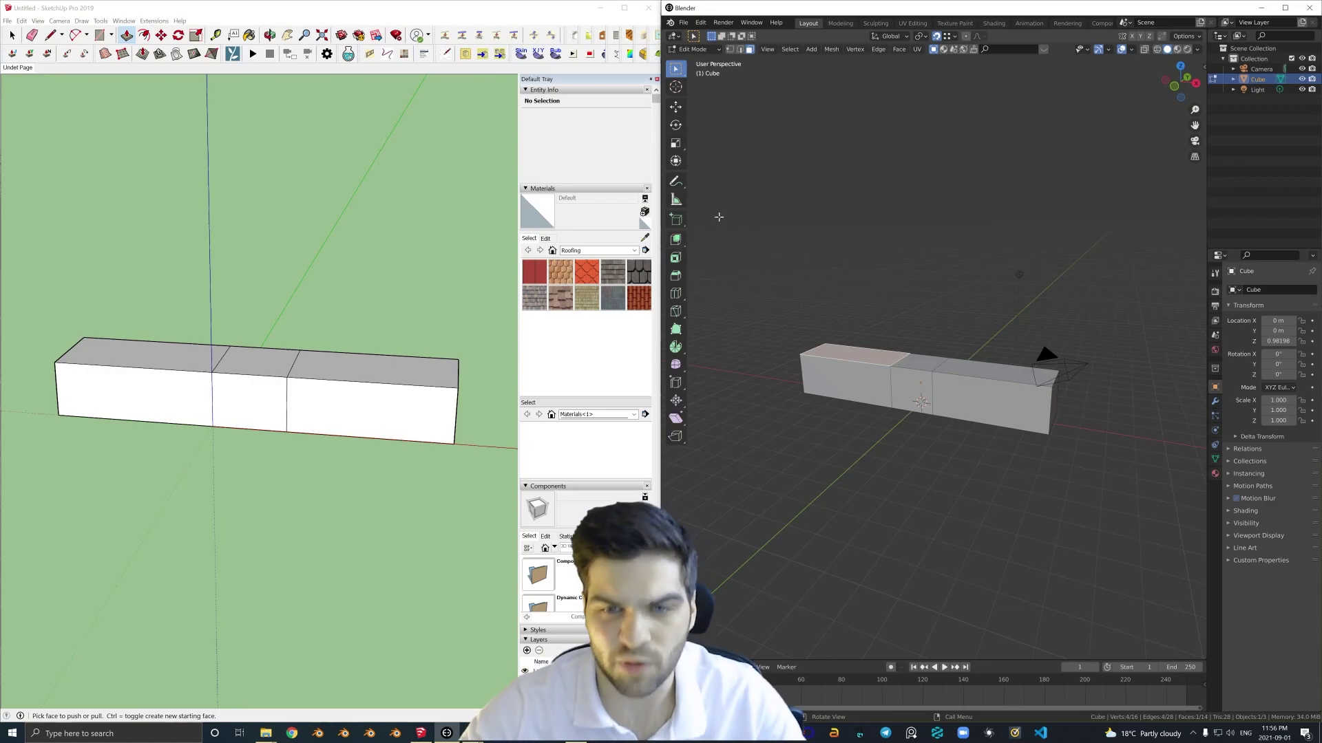
middle_drag(895, 331, 876, 320)
key(e)
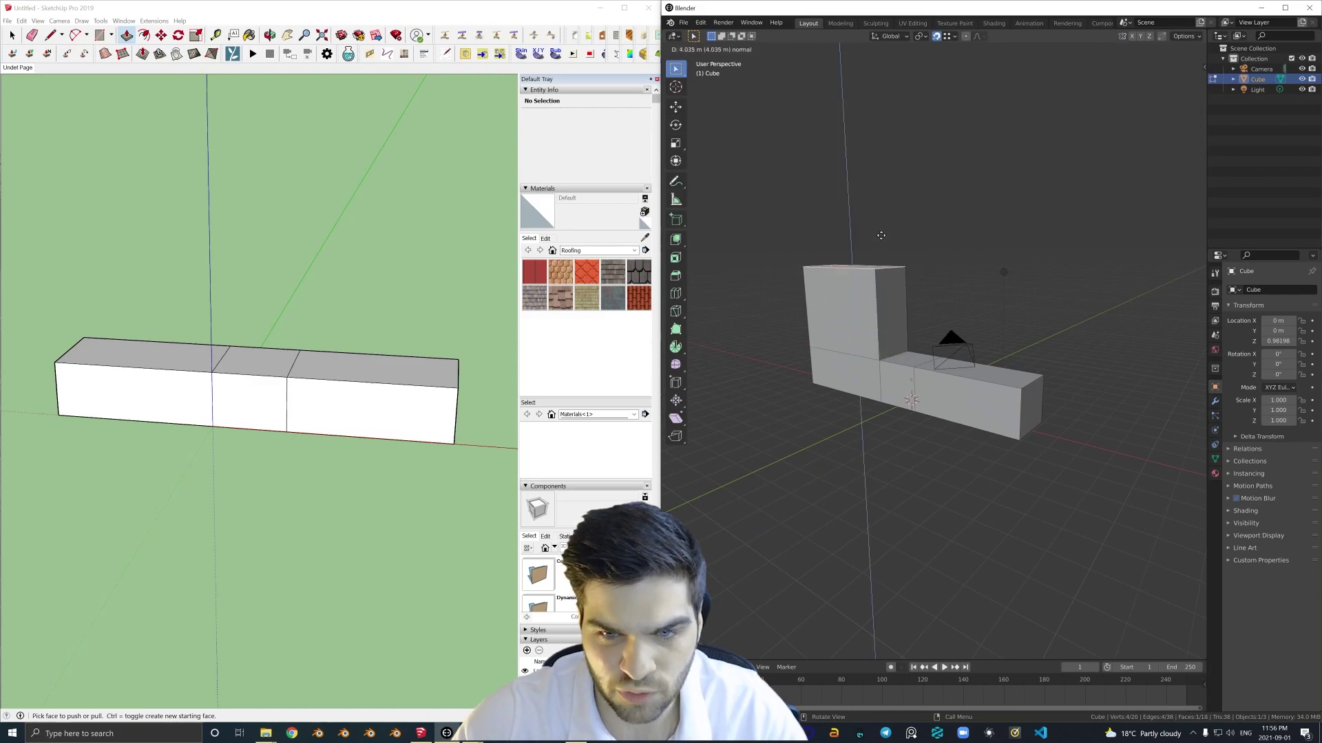
right_click(878, 236)
Switch to the Extrude Manifold tool and try a lengthwise loop cut around the block.
click(676, 238)
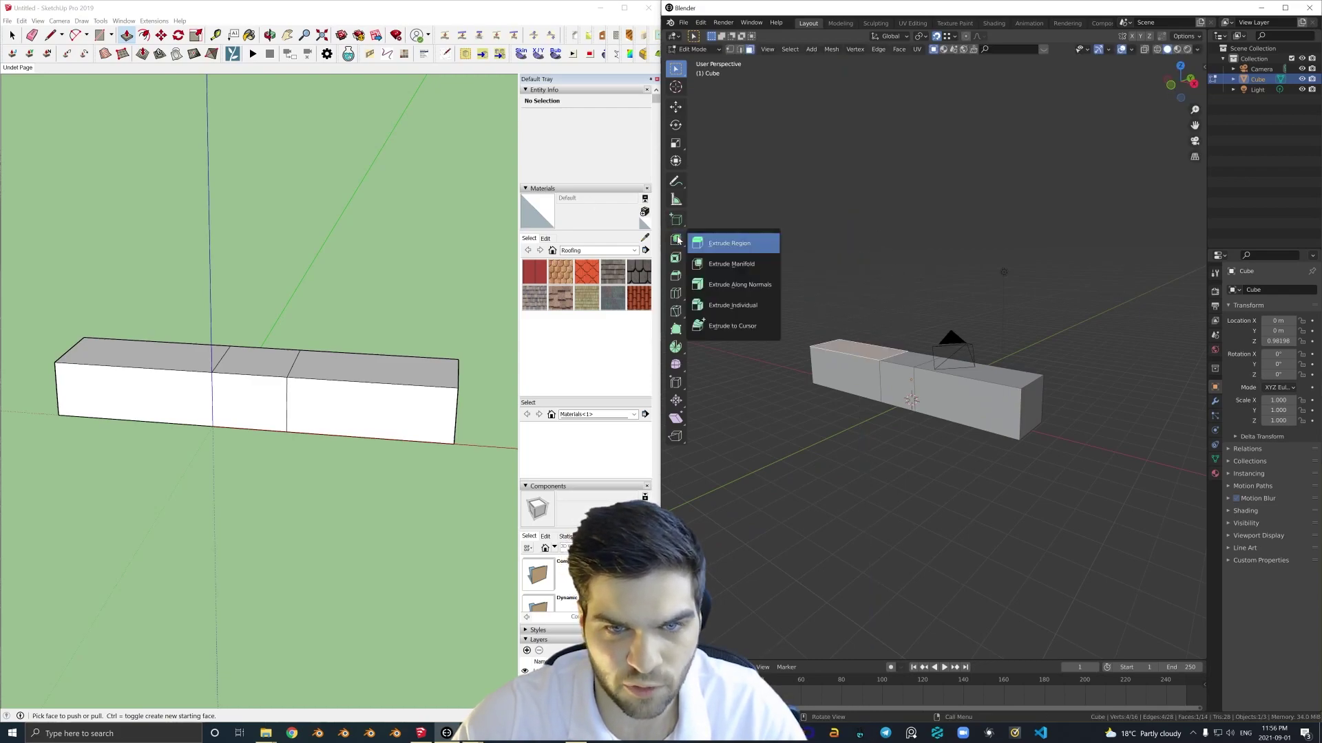
click(717, 265)
middle_drag(933, 394, 985, 394)
key(ctrl+r)
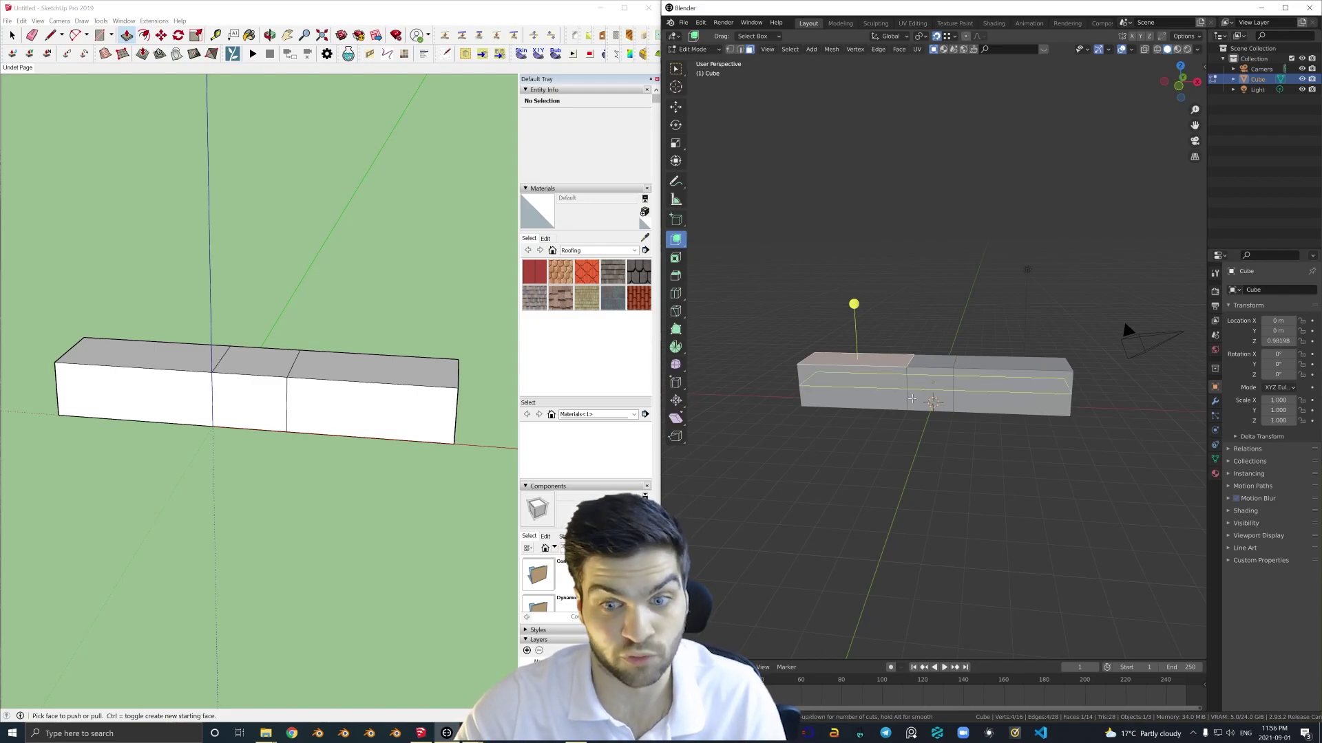
key(Escape)
Choose Extrude Manifold among the extrude tools and extrude the −X segment's top face upward.
click(676, 239)
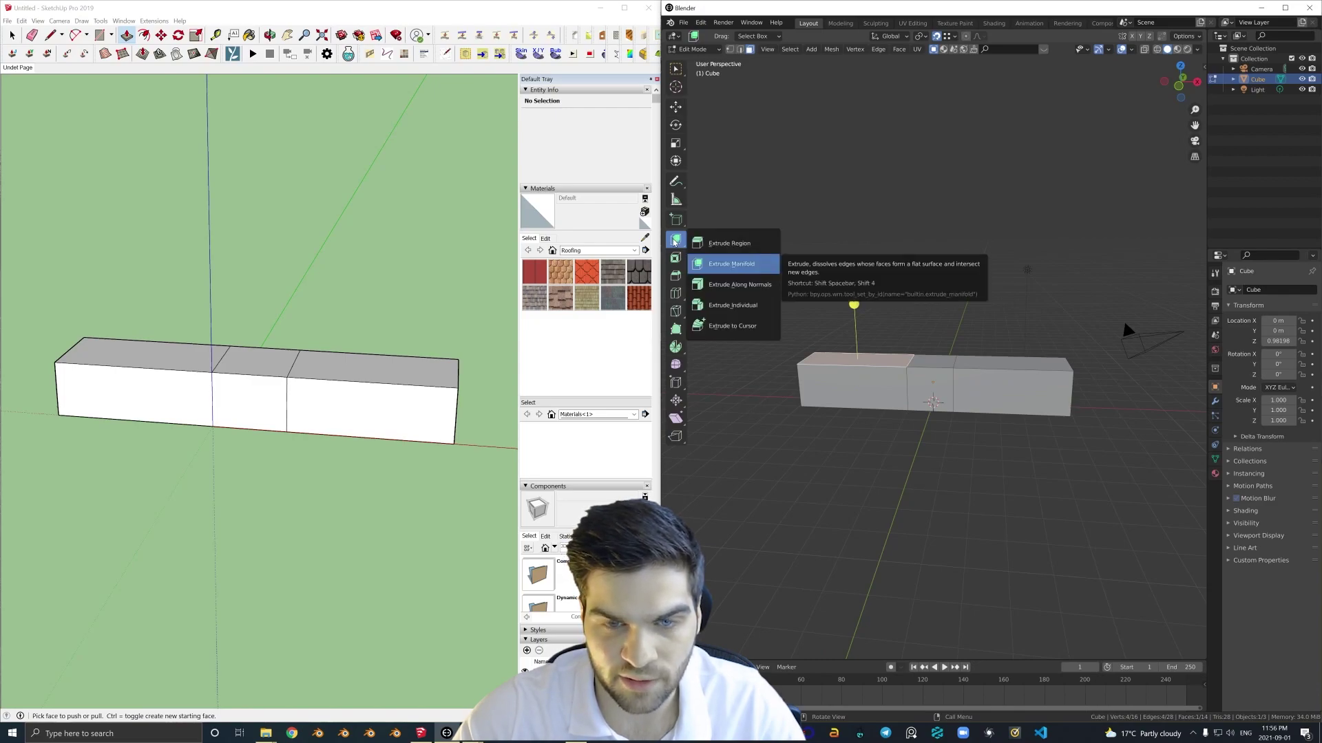
click(675, 242)
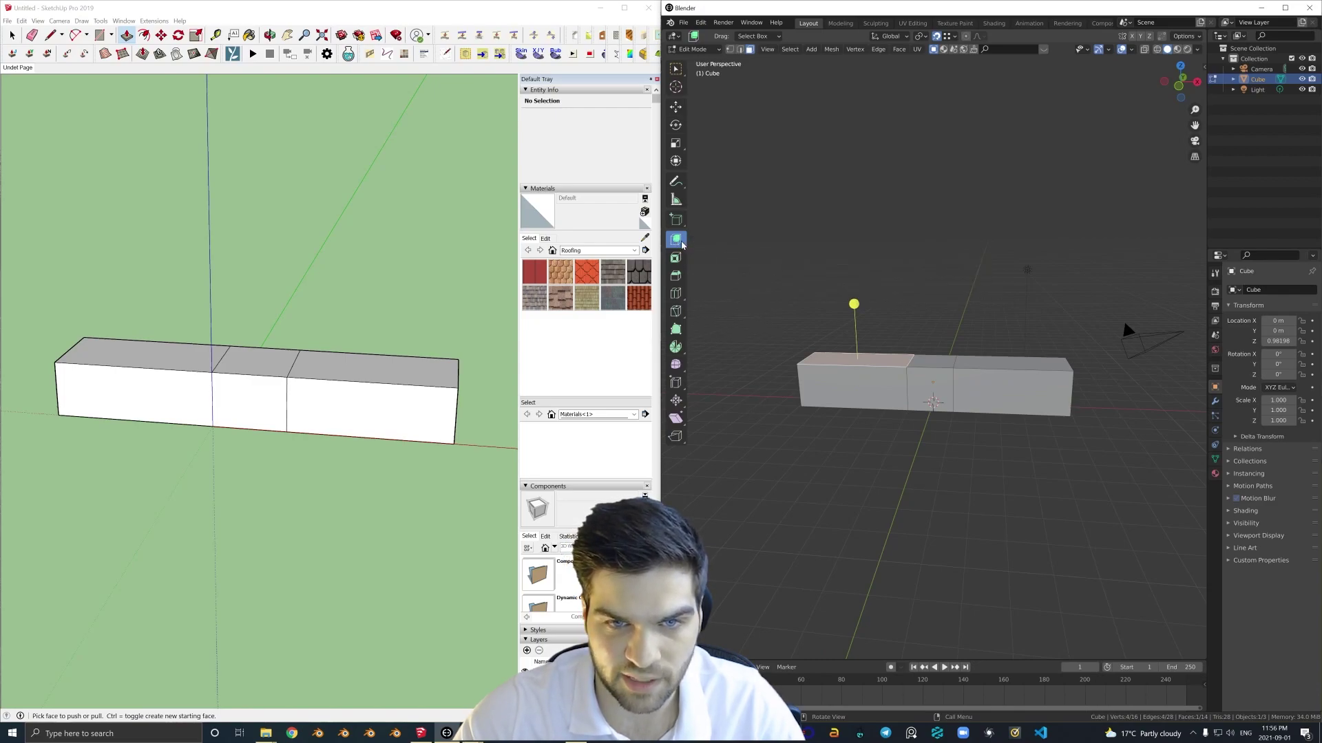
click(681, 241)
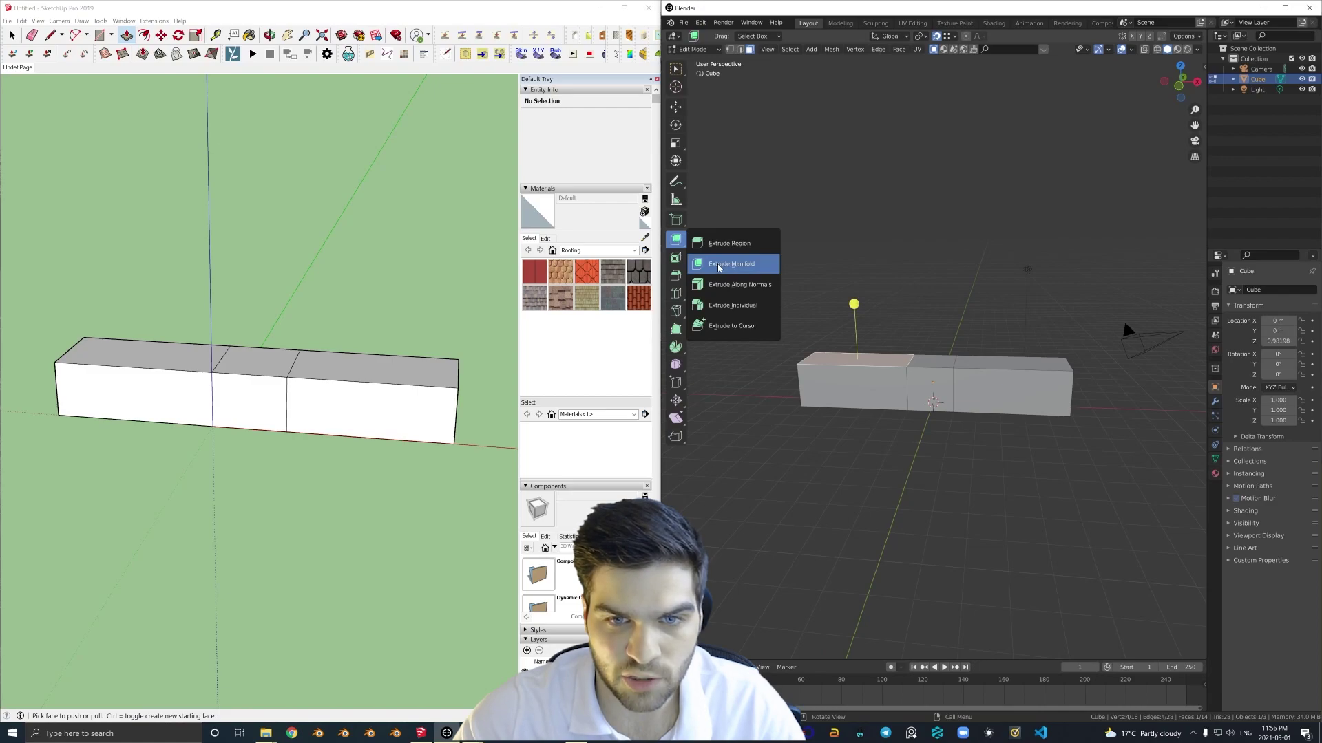
click(752, 267)
drag(853, 304, 861, 227)
middle_drag(860, 227, 949, 363)
Undo the manifold extrusion and return to the Select Box tool.
key(ctrl+z)
scroll(1166, 291, up, 3)
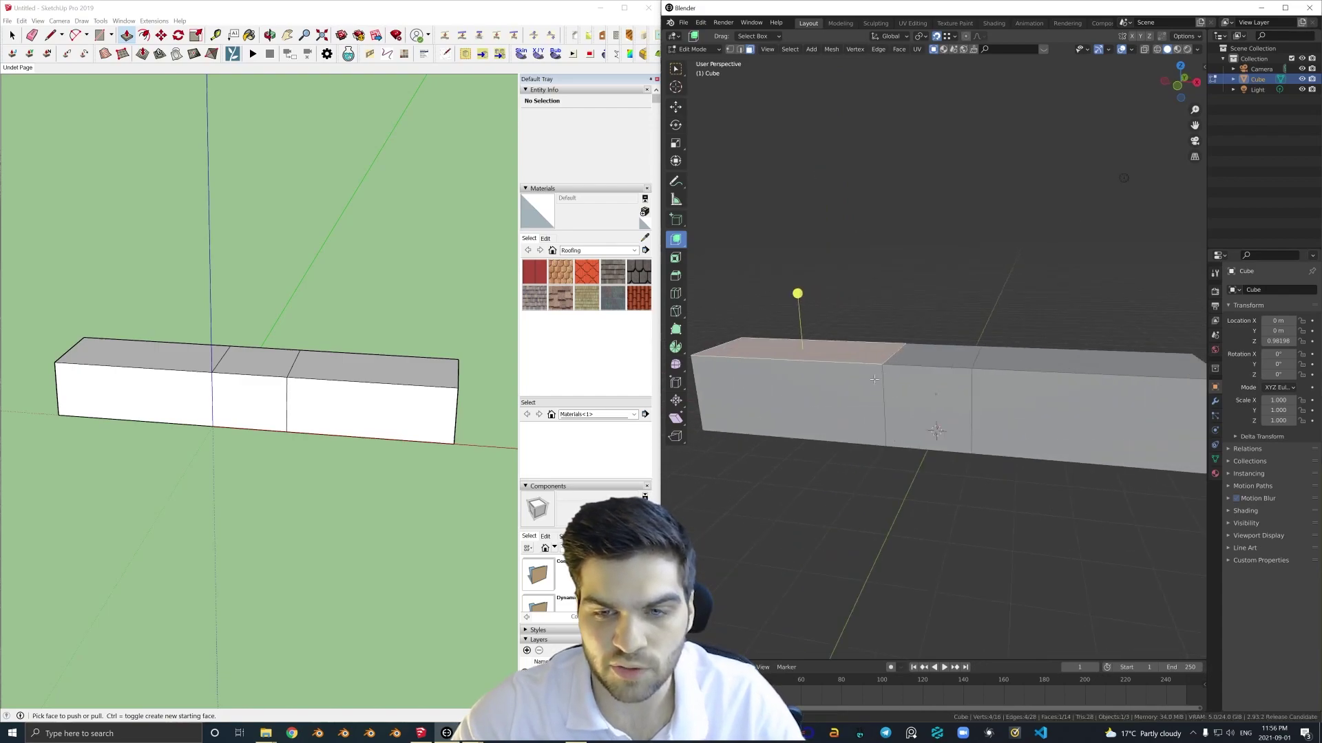
scroll(877, 377, down, 3)
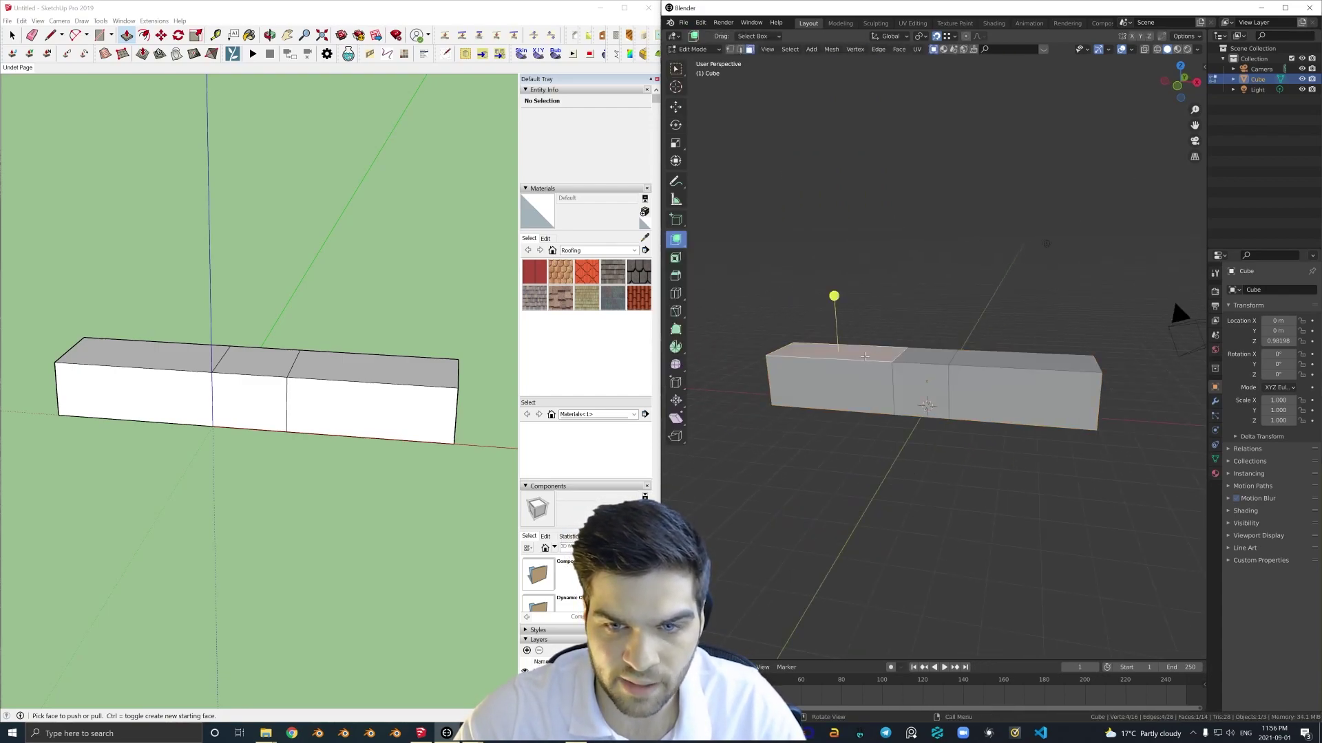
click(671, 70)
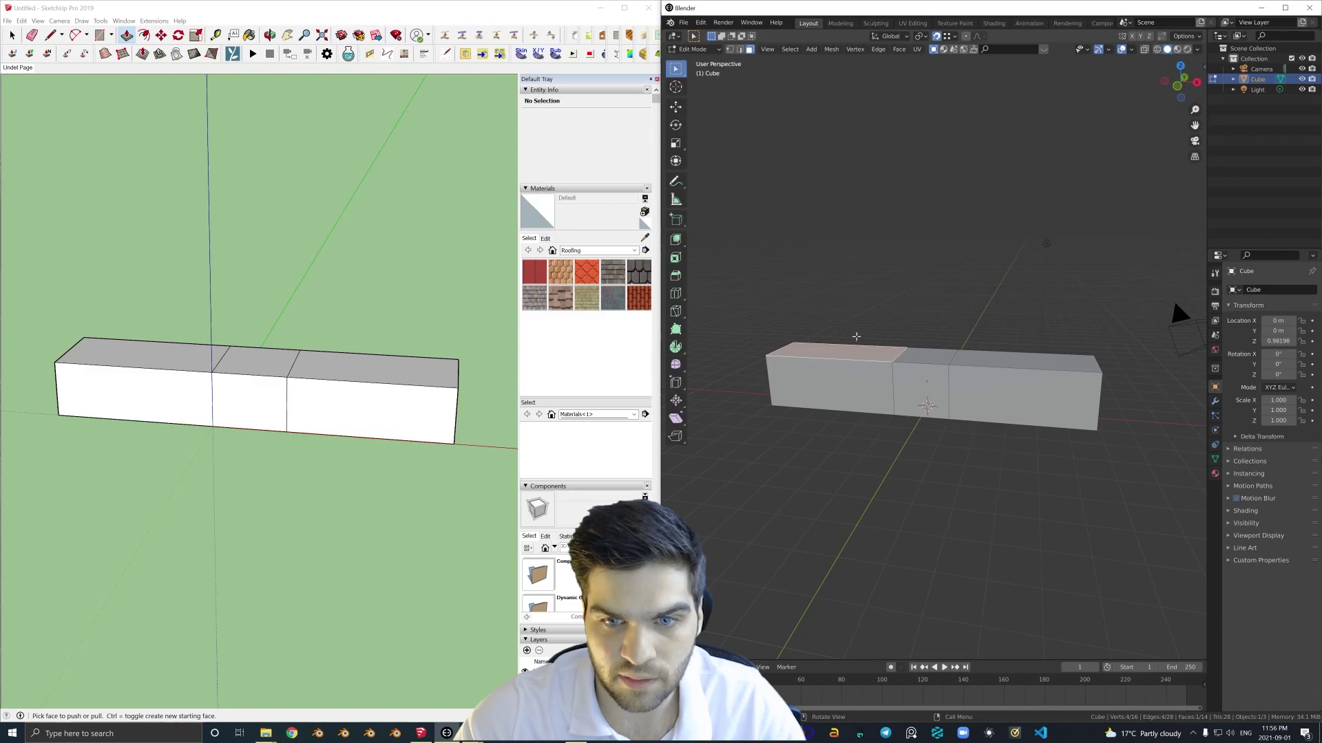
Try to move the top face of the −X segment along the Z axis.
middle_drag(854, 337, 845, 352)
key(g)
key(z)
right_click(871, 334)
Try to move the two top vertices of the cut between the −X and middle segments upward along Z.
scroll(870, 334, up, 5)
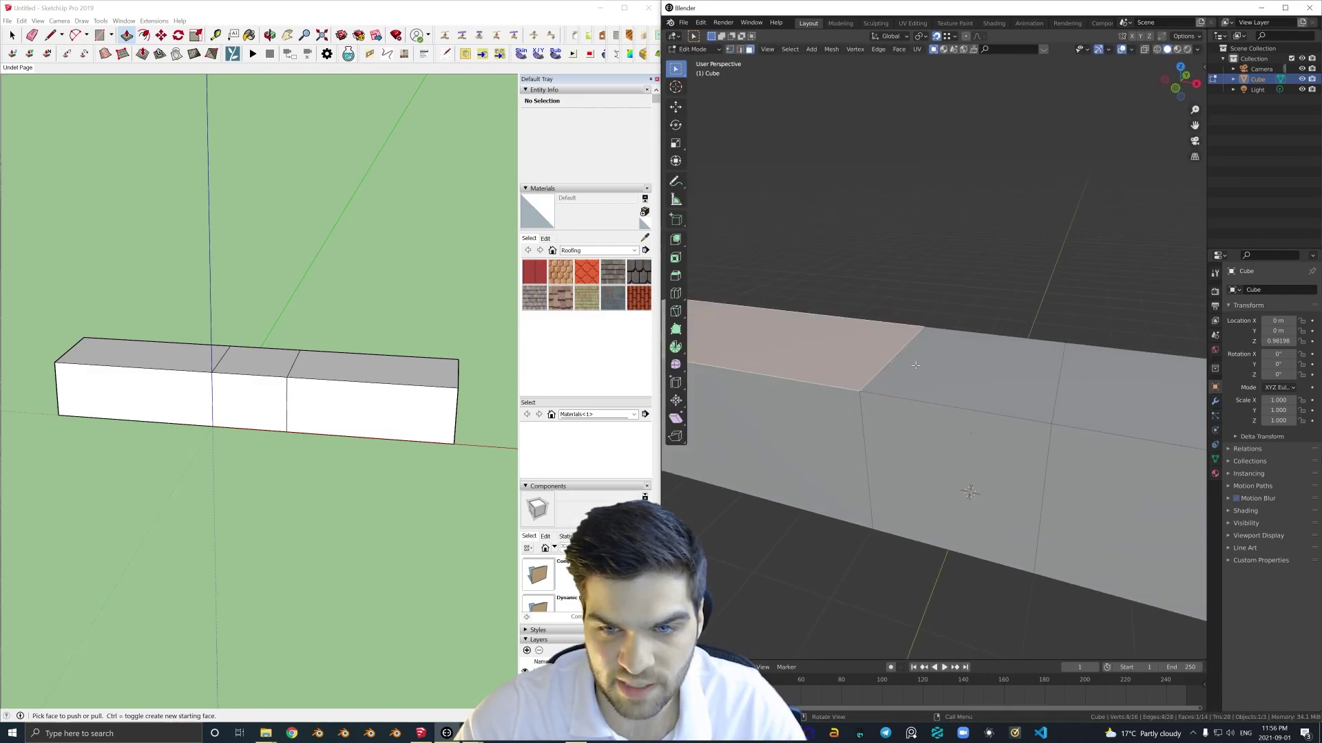
click(917, 366)
scroll(869, 404, up, 2)
key(1)
click(852, 380)
shift+click(955, 285)
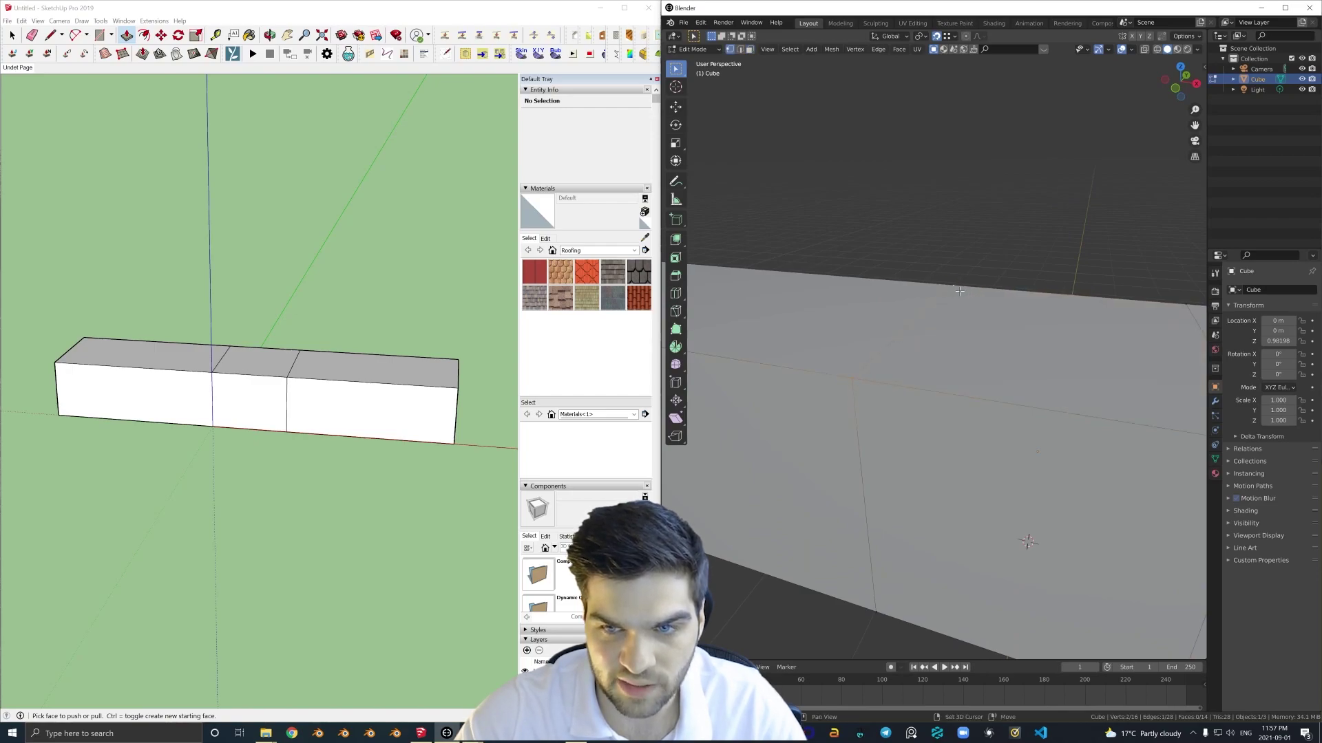
key(g)
key(z)
click(950, 100)
scroll(934, 250, down, 5)
key(ctrl+z)
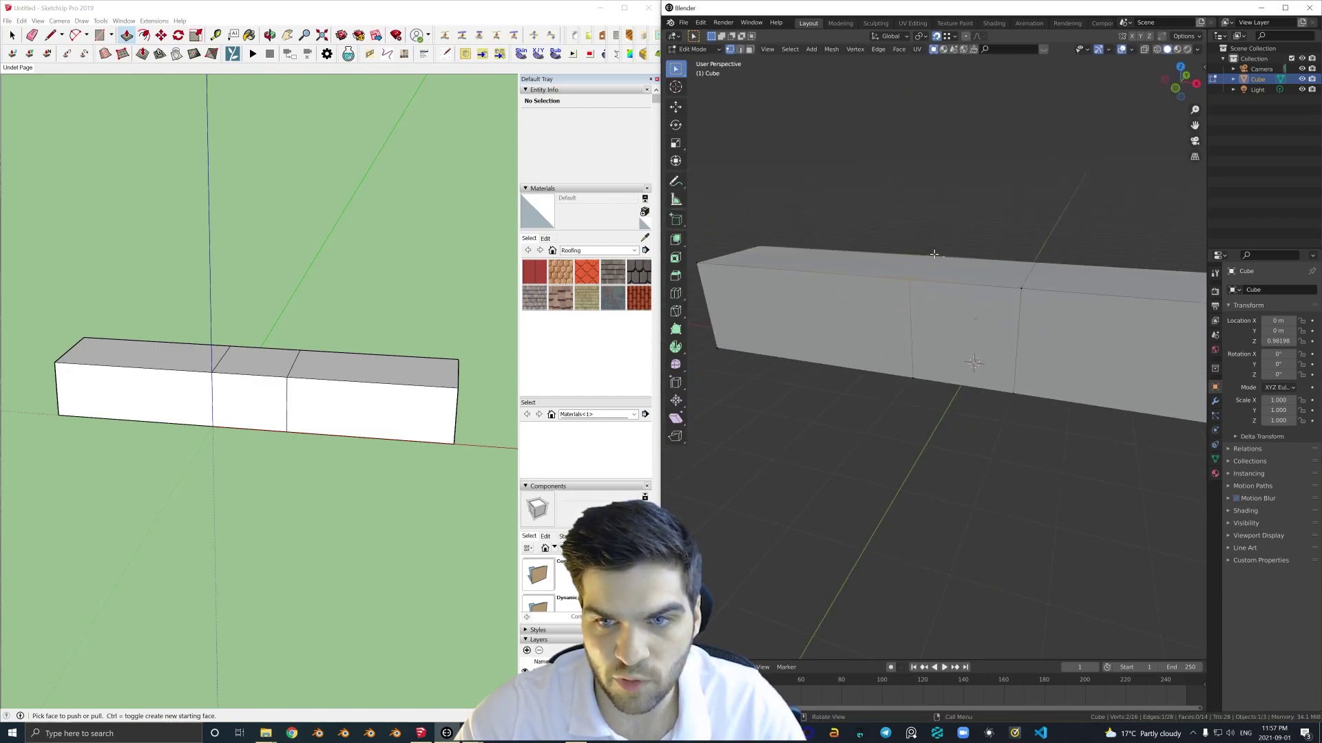
Select the −X segment's top face in face mode and extrude it upward with Extrude Manifold.
middle_drag(934, 254, 899, 365)
scroll(899, 365, up, 3)
scroll(879, 428, down, 5)
middle_drag(879, 427, 885, 324)
key(3)
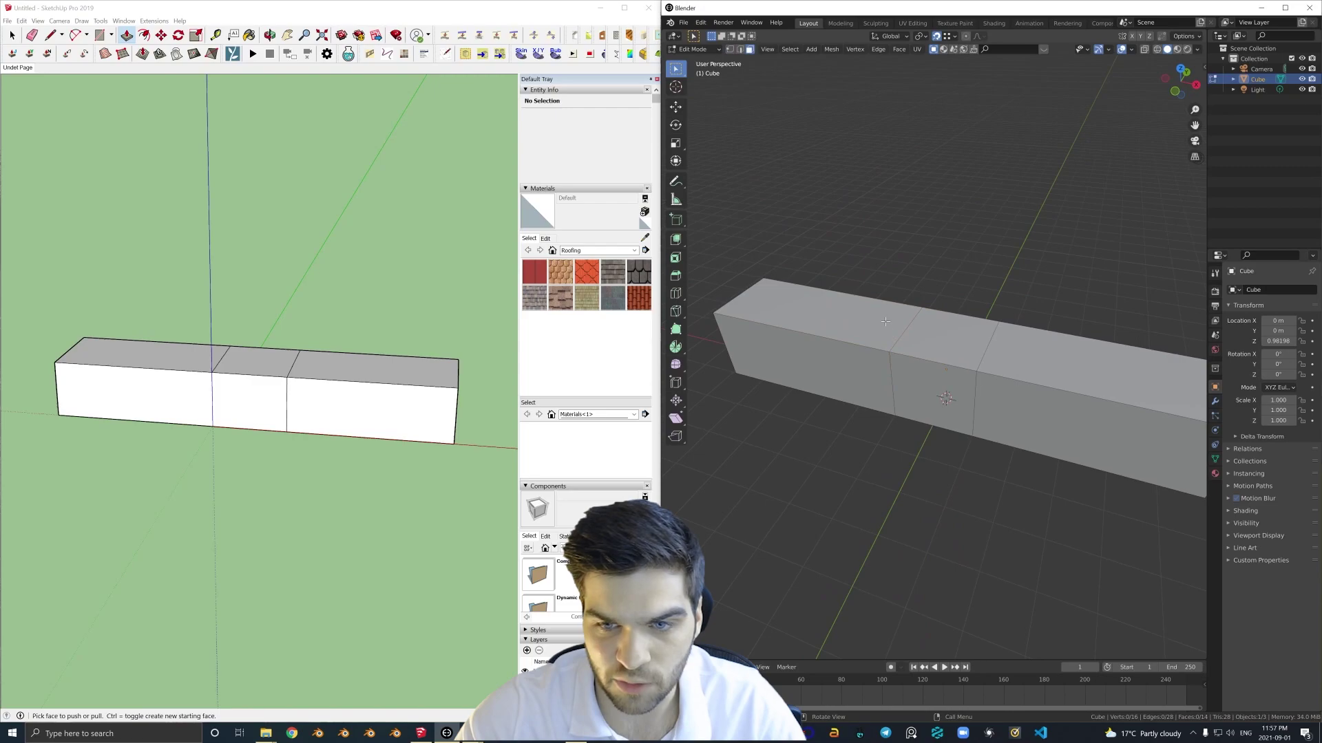
click(885, 324)
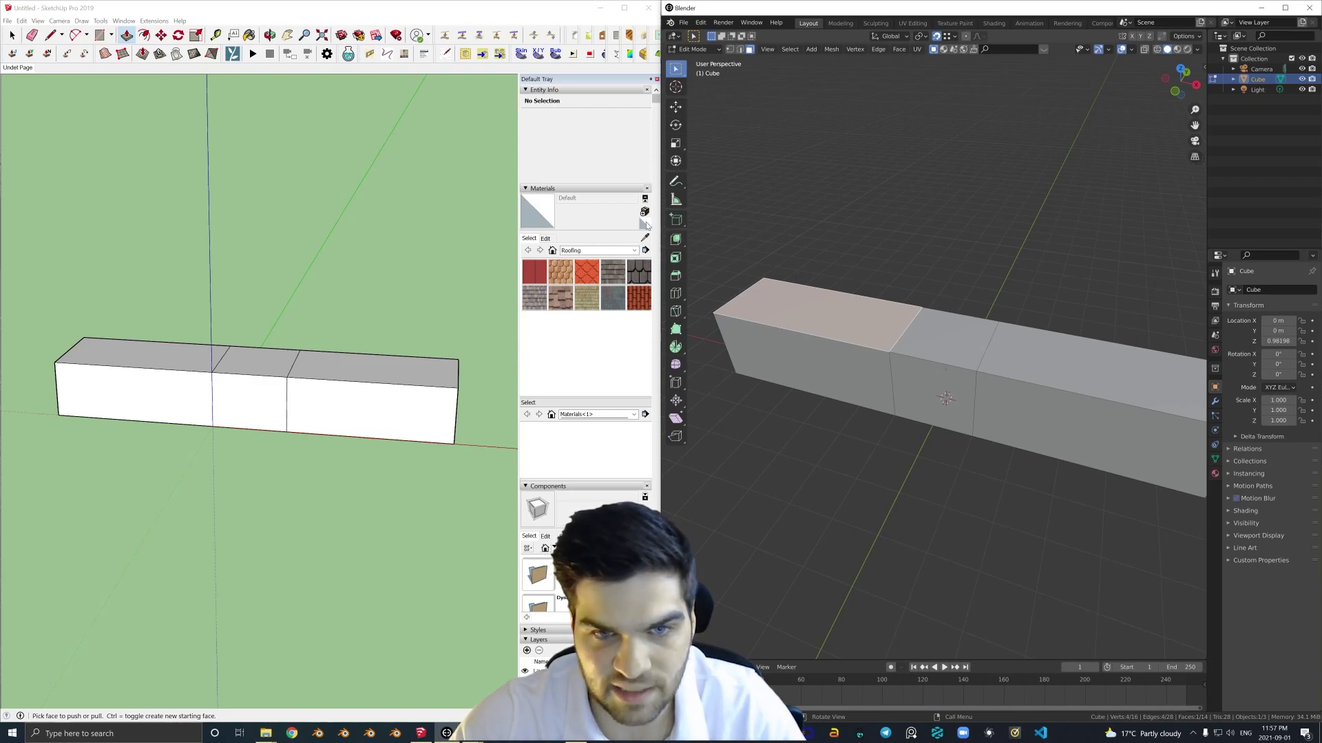
click(677, 239)
drag(808, 259, 906, 265)
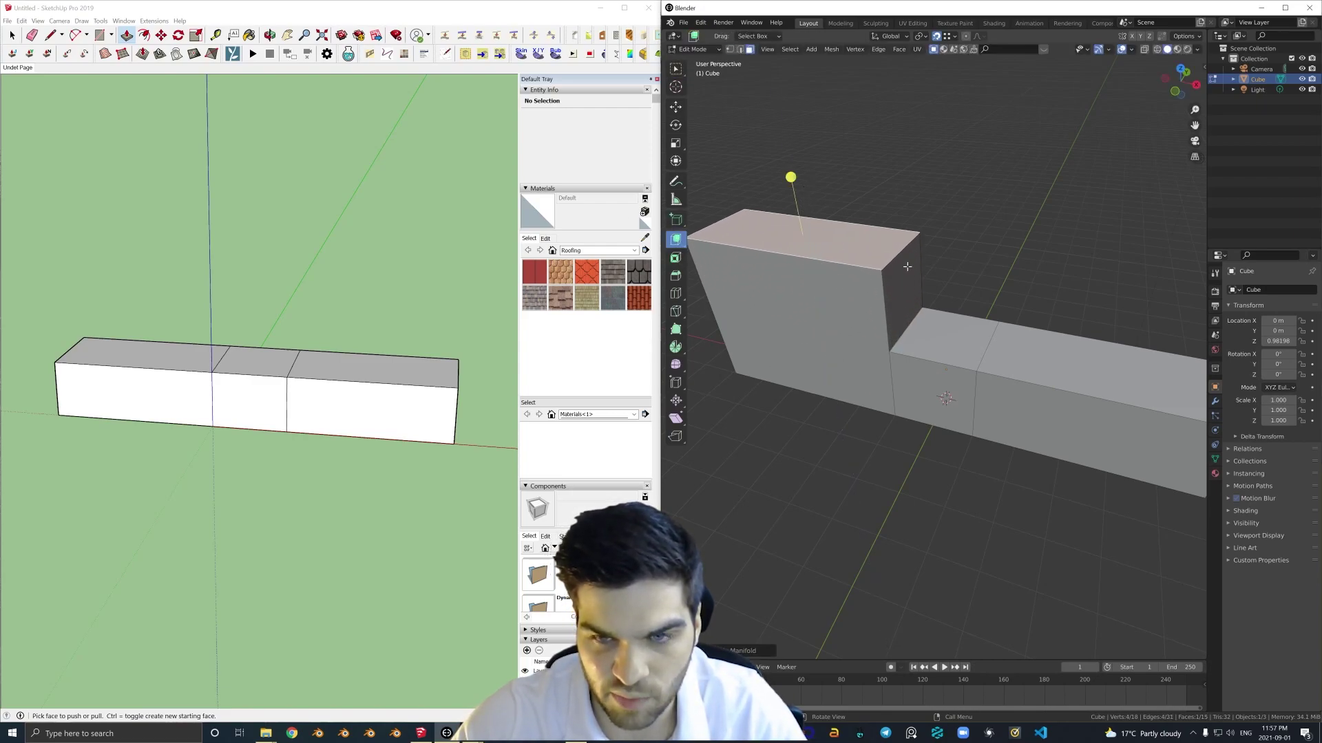
Return to the Select Box tool and move the extruded top back down along Z, snapping it to the middle segment's top.
key(1)
scroll(906, 268, up, 1)
mouse_move(896, 313)
middle_down()
mouse_move(833, 307)
mouse_move(901, 301)
middle_up()
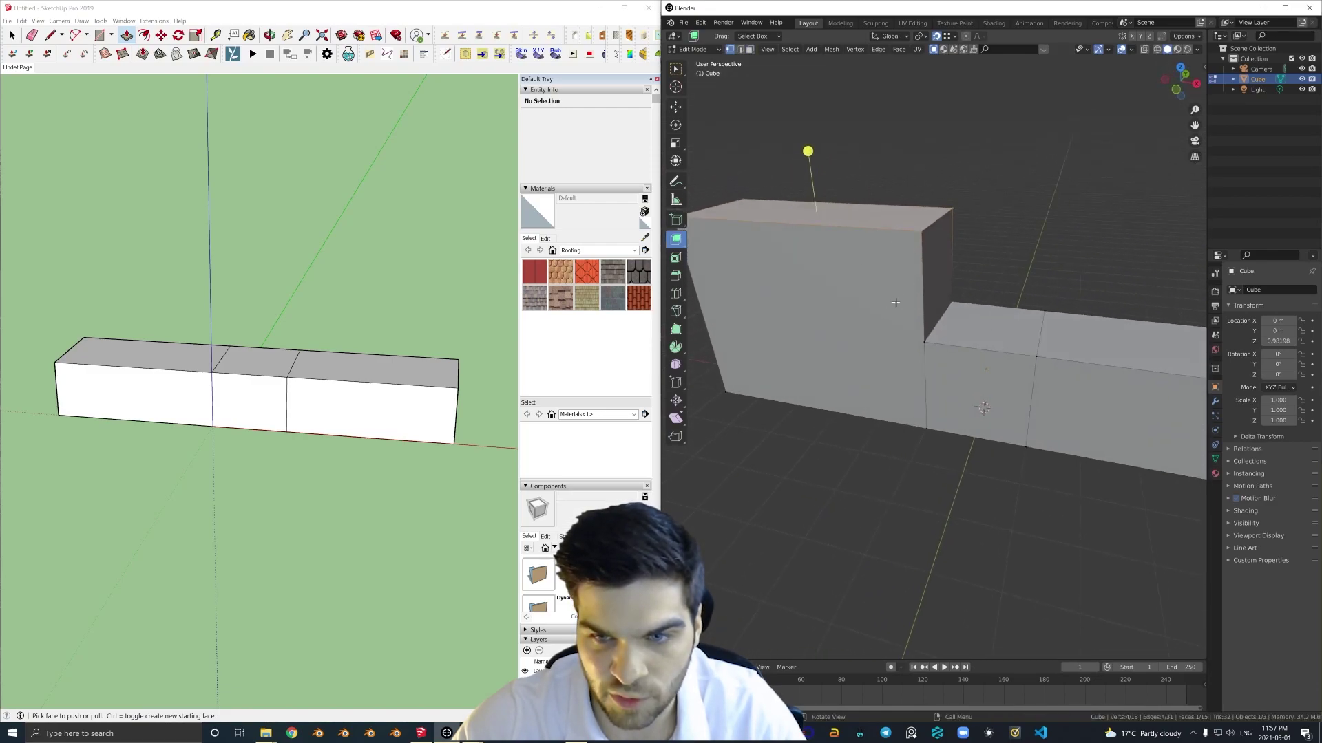
scroll(900, 301, down, 4)
scroll(911, 206, up, 2)
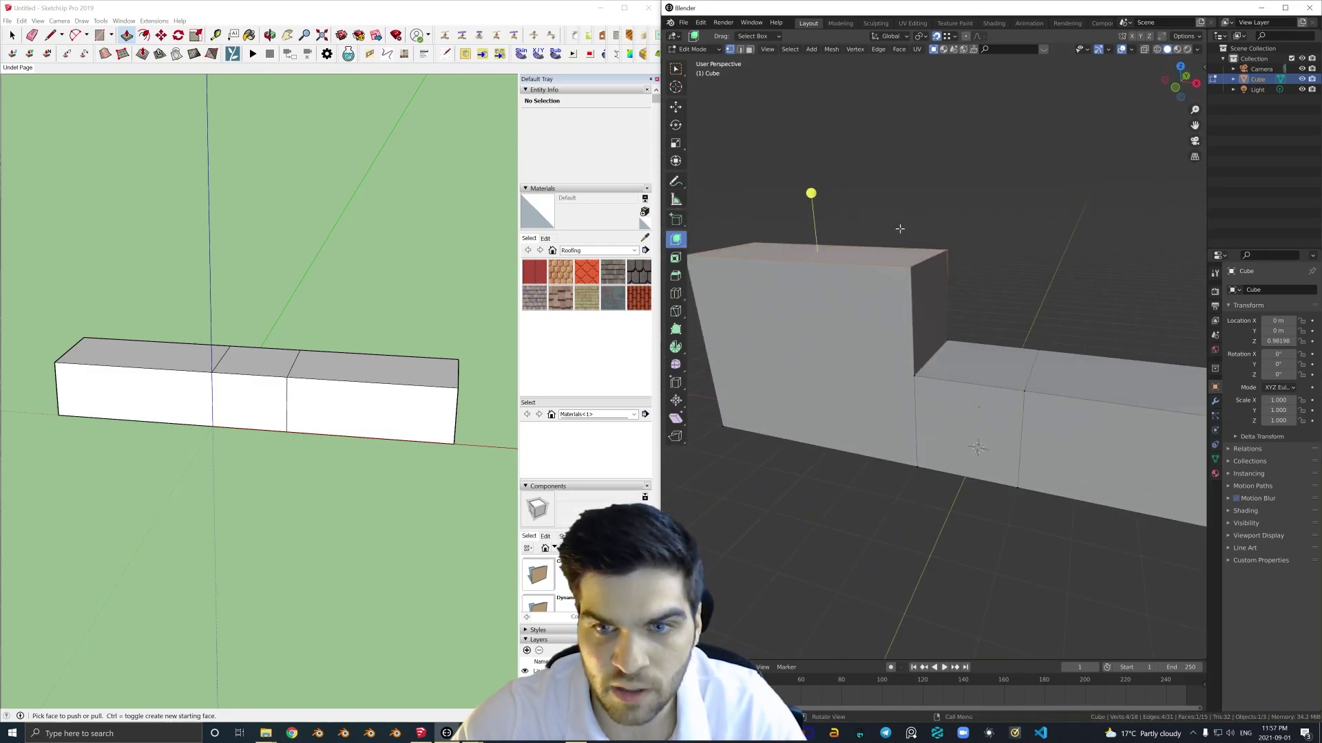
click(675, 69)
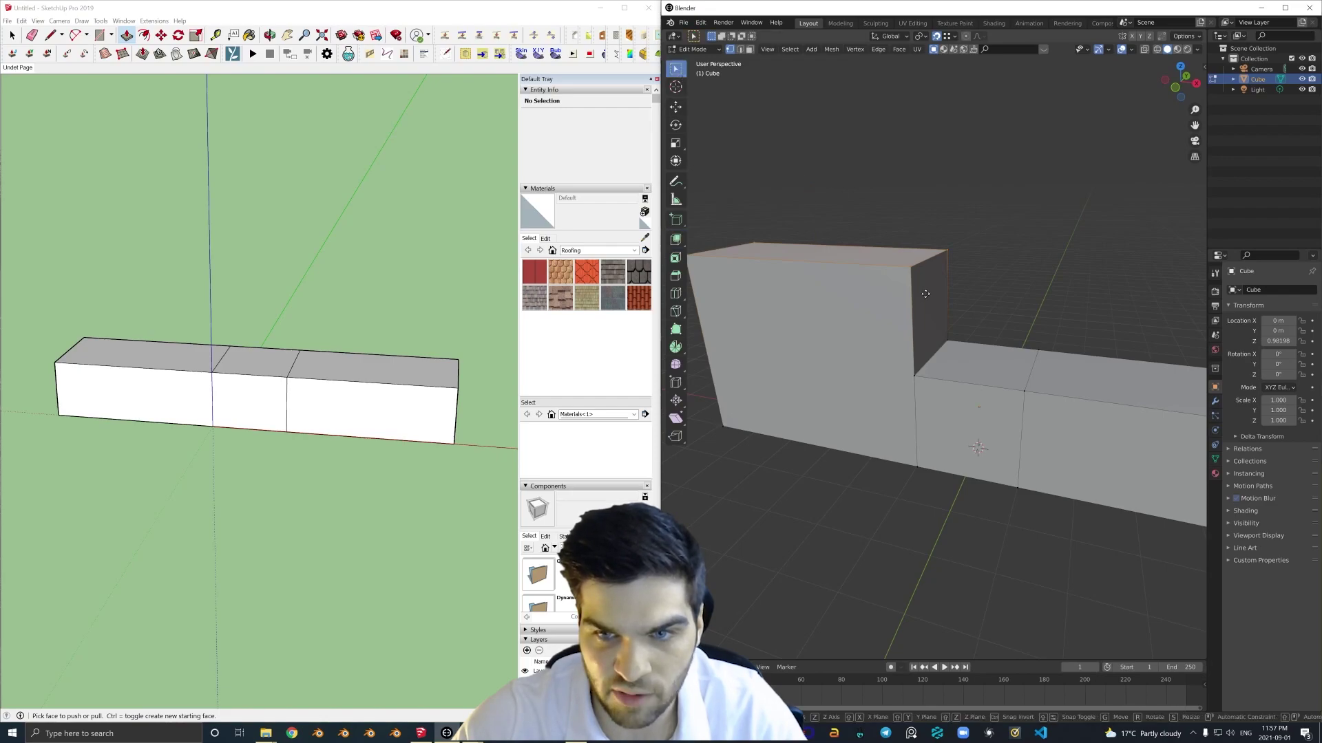
key(g)
key(z)
click(917, 373)
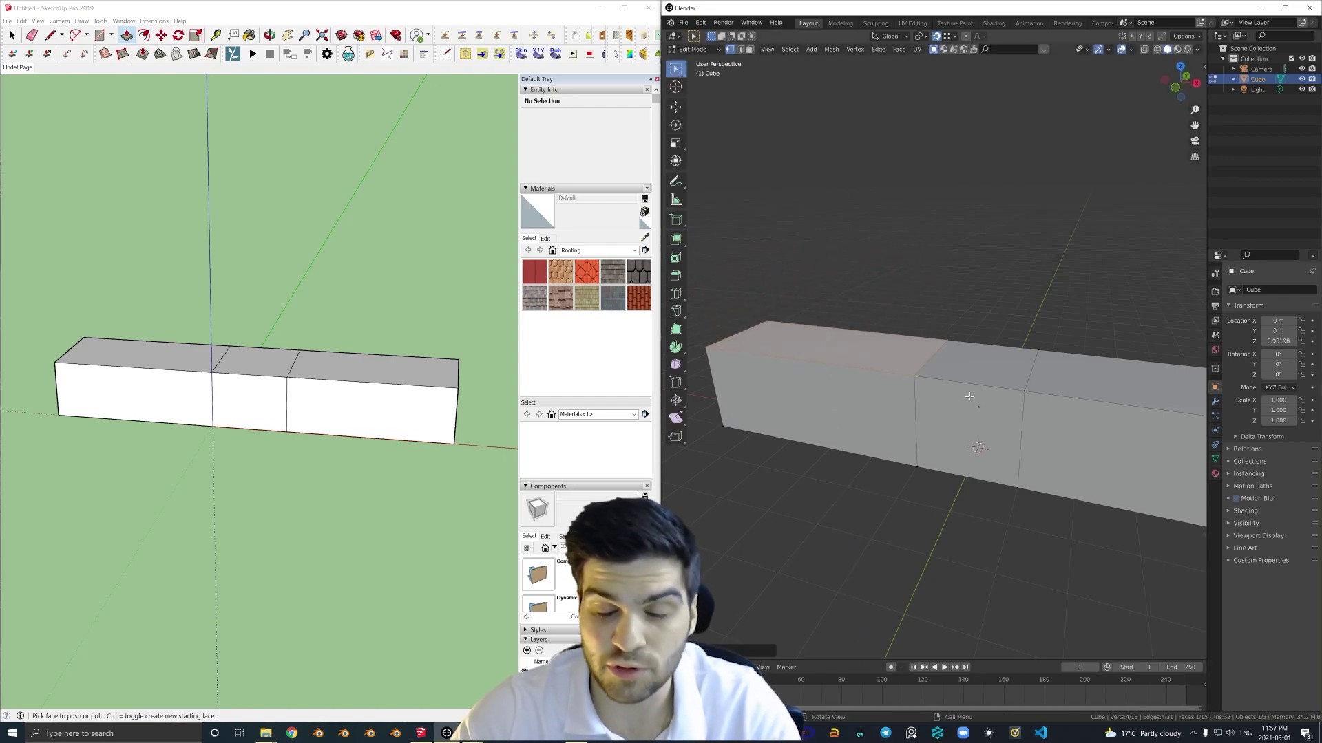
Try to move the corner vertex where the −X and middle segments meet.
scroll(945, 360, up, 3)
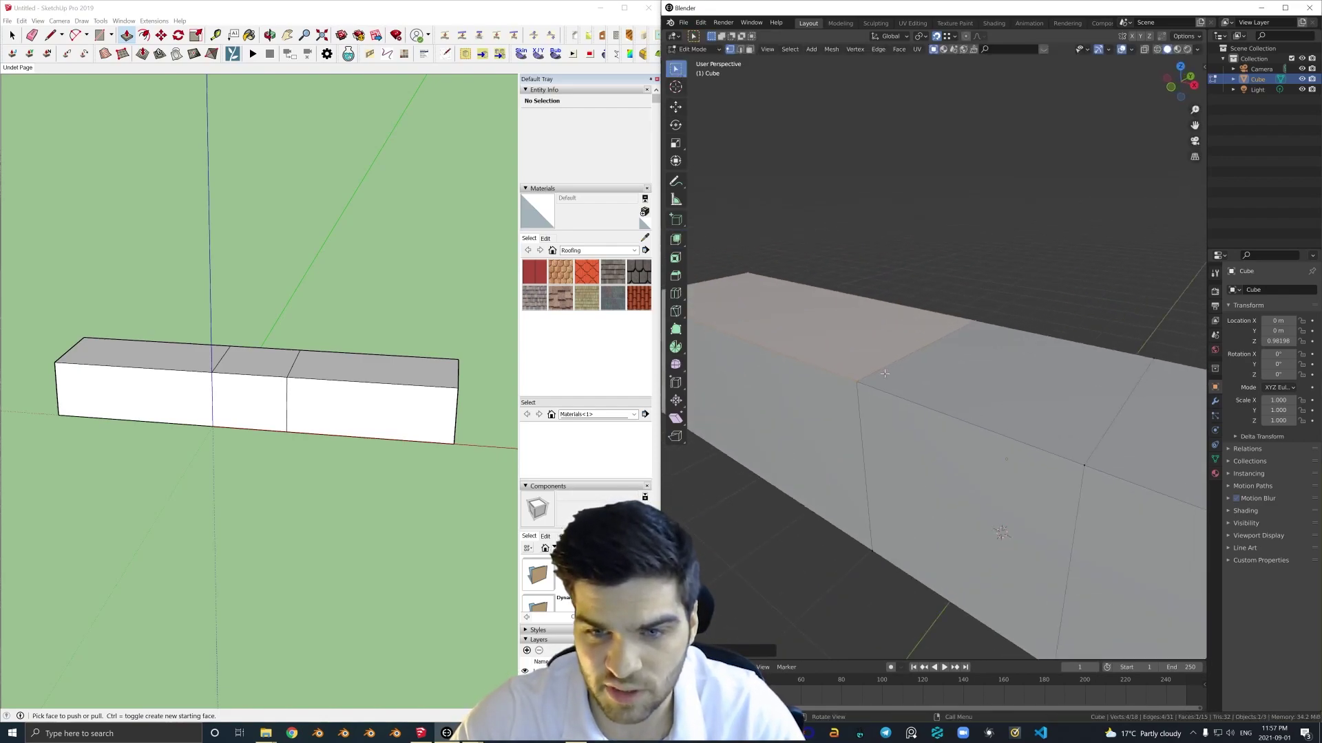
key(g)
click(834, 381)
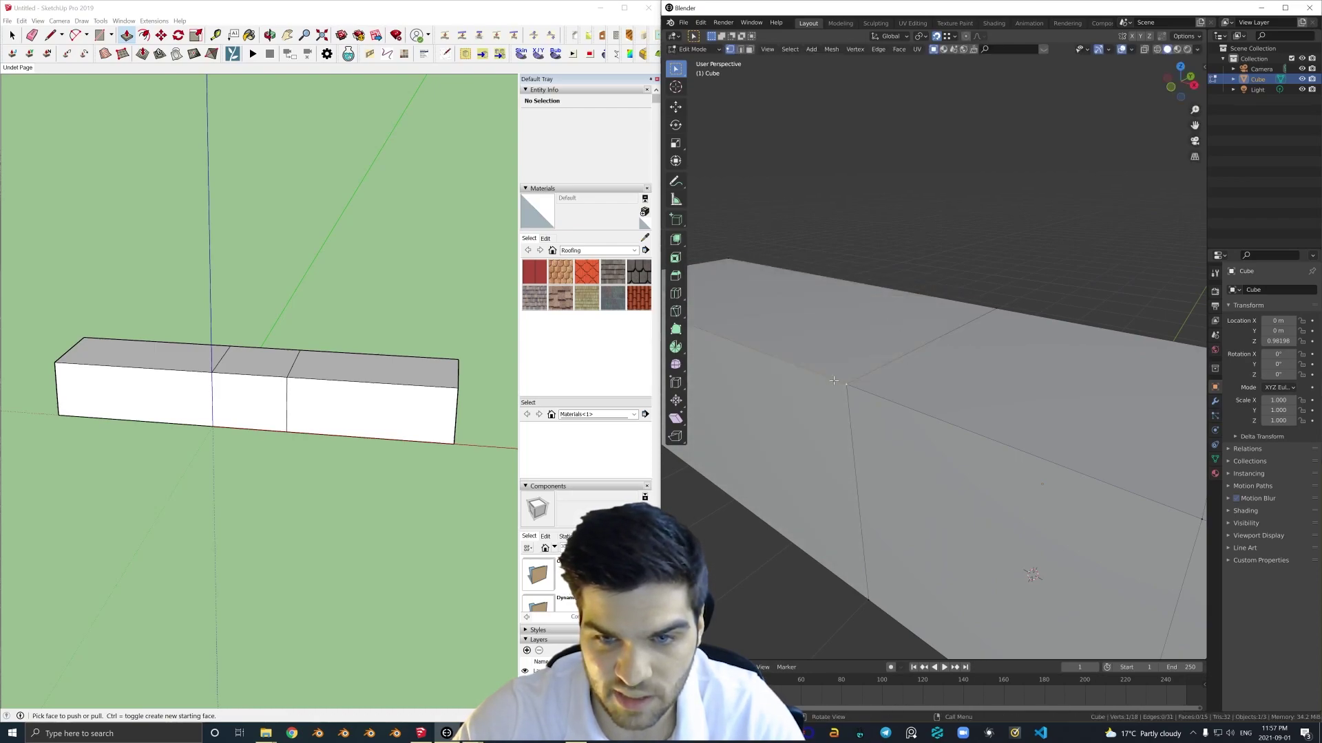
key(g)
right_click(1033, 270)
Select the −X segment's top face and try to move it upward along the Z axis.
scroll(964, 317, down, 4)
key(3)
click(895, 310)
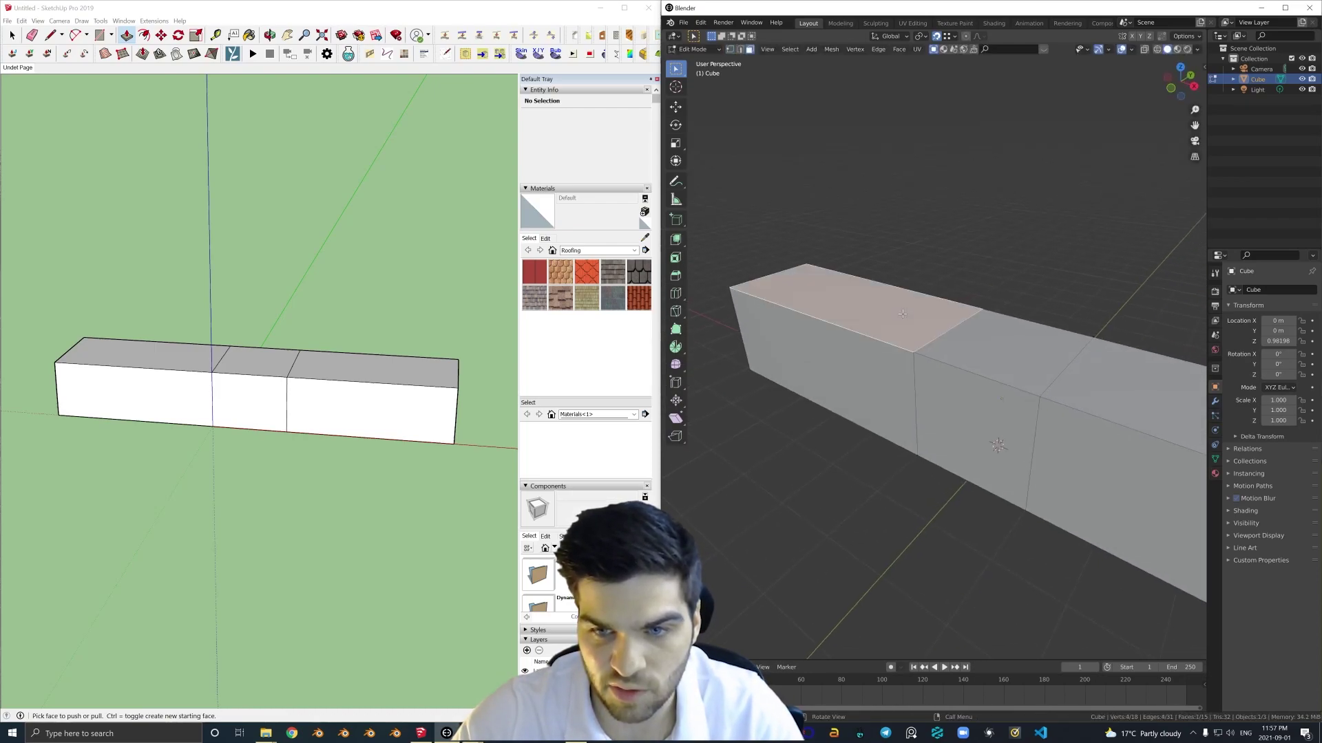
key(g)
key(z)
right_click(887, 119)
scroll(890, 137, down, 5)
middle_drag(892, 139, 903, 180)
key(g)
key(z)
right_click(939, 76)
middle_drag(937, 108, 923, 270)
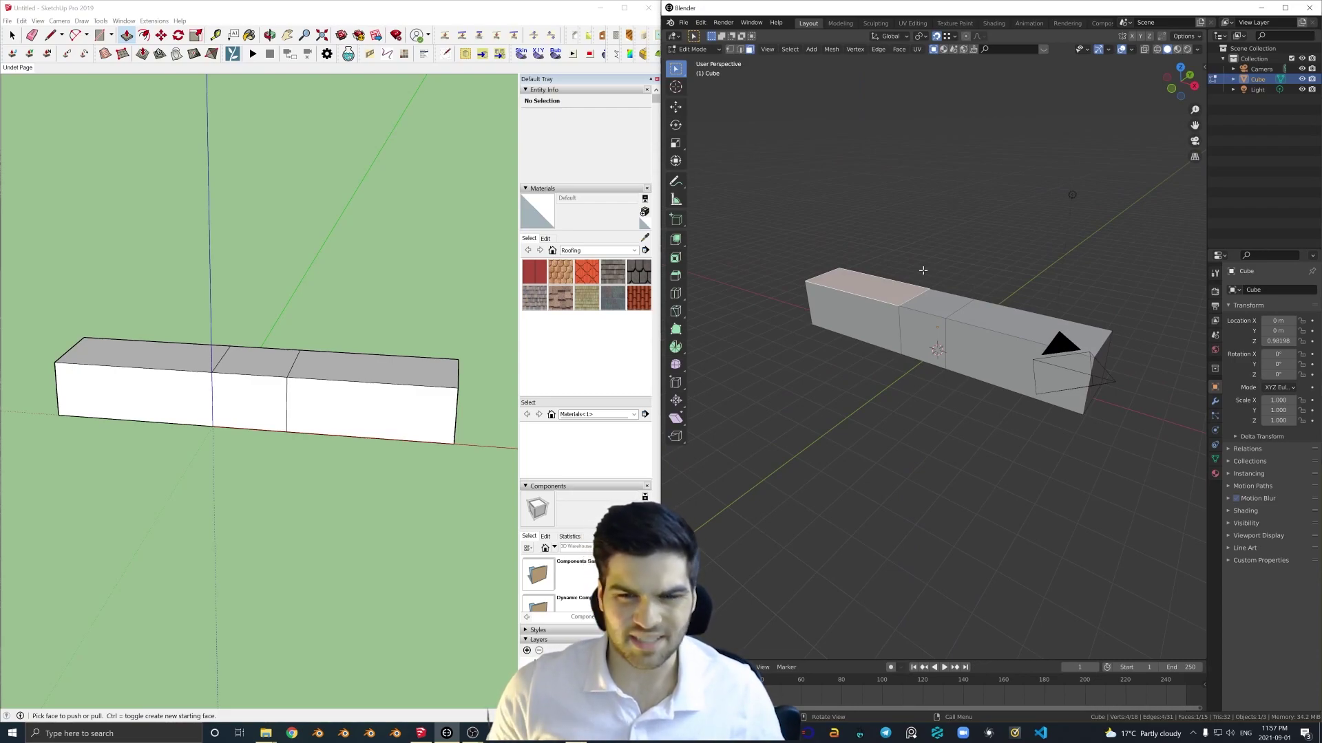
Switch to vertex mode and try to move the near top vertex at the −X segment's boundary.
middle_drag(877, 284, 884, 287)
scroll(884, 288, up, 3)
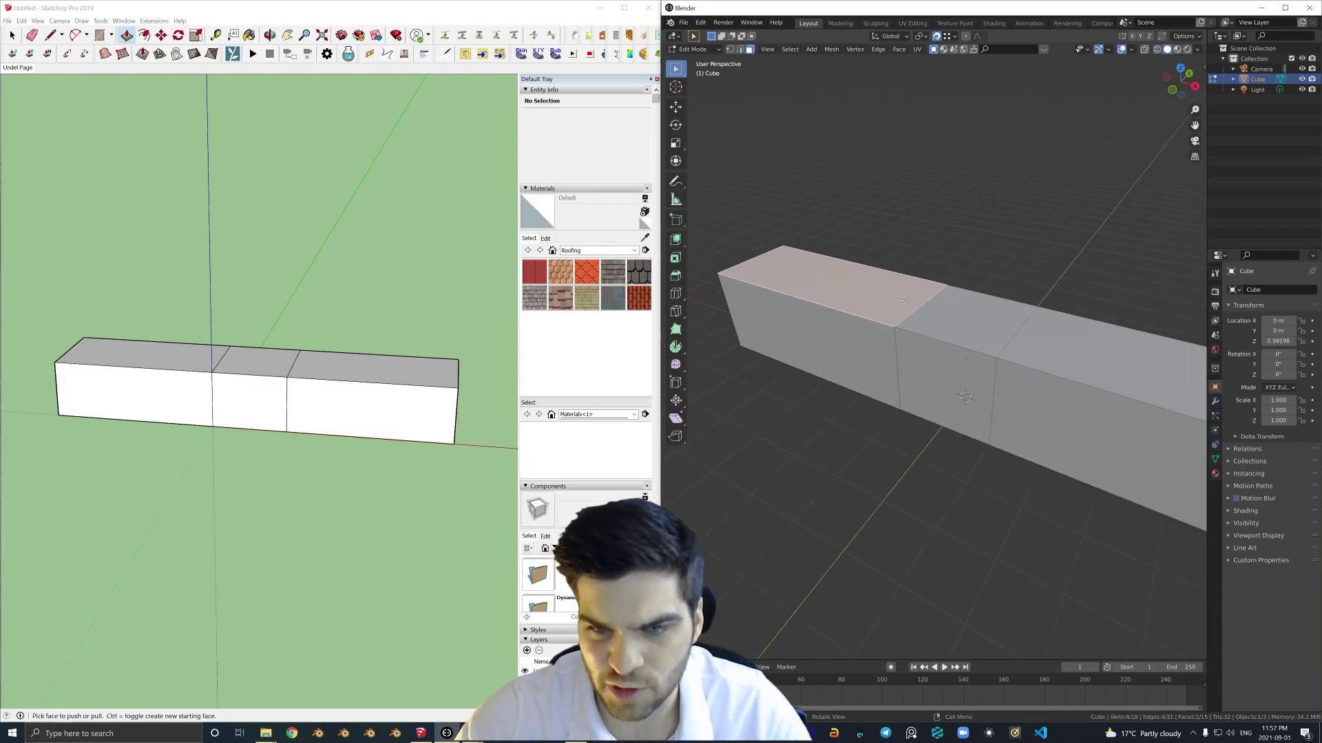
key(1)
click(898, 322)
key(g)
right_click(869, 290)
scroll(868, 290, up, 3)
scroll(869, 290, down, 6)
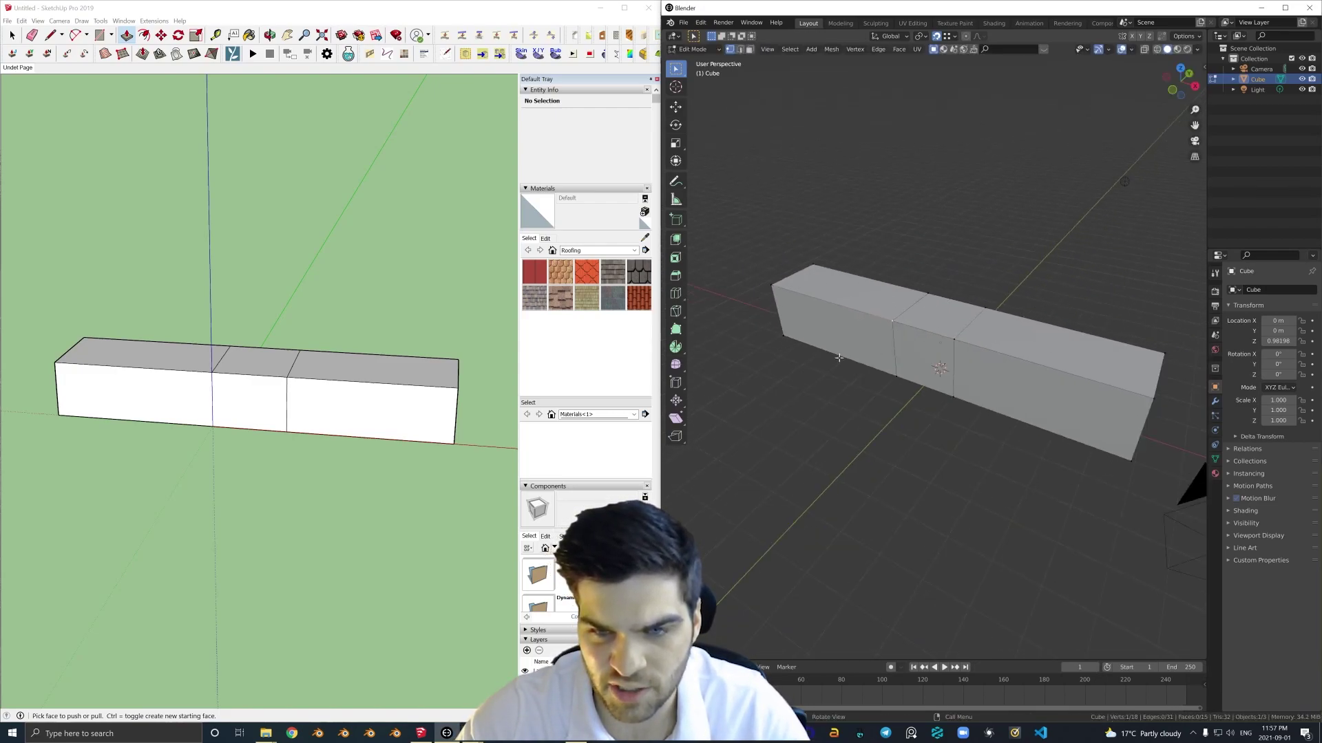
Select the whole mesh and merge its vertices by distance.
key(a)
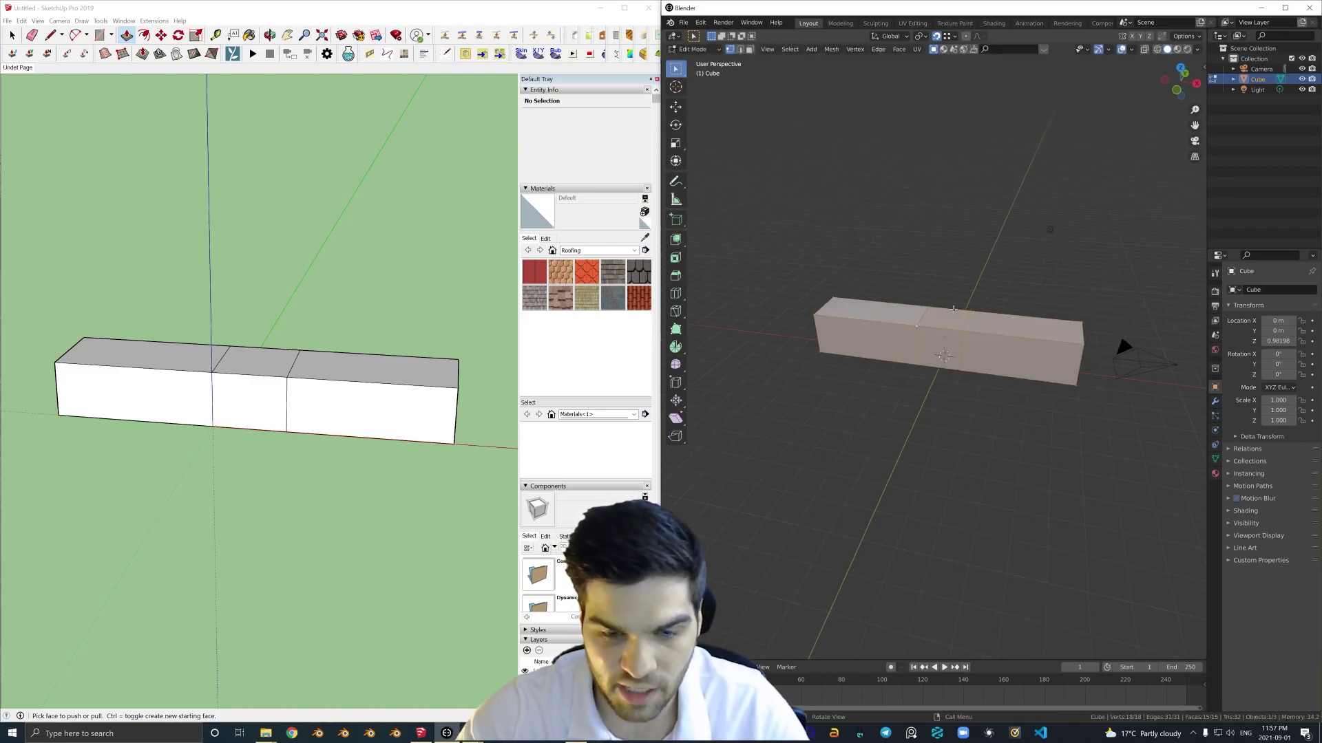
key(m)
key(Down)
key(Down)
key(Down)
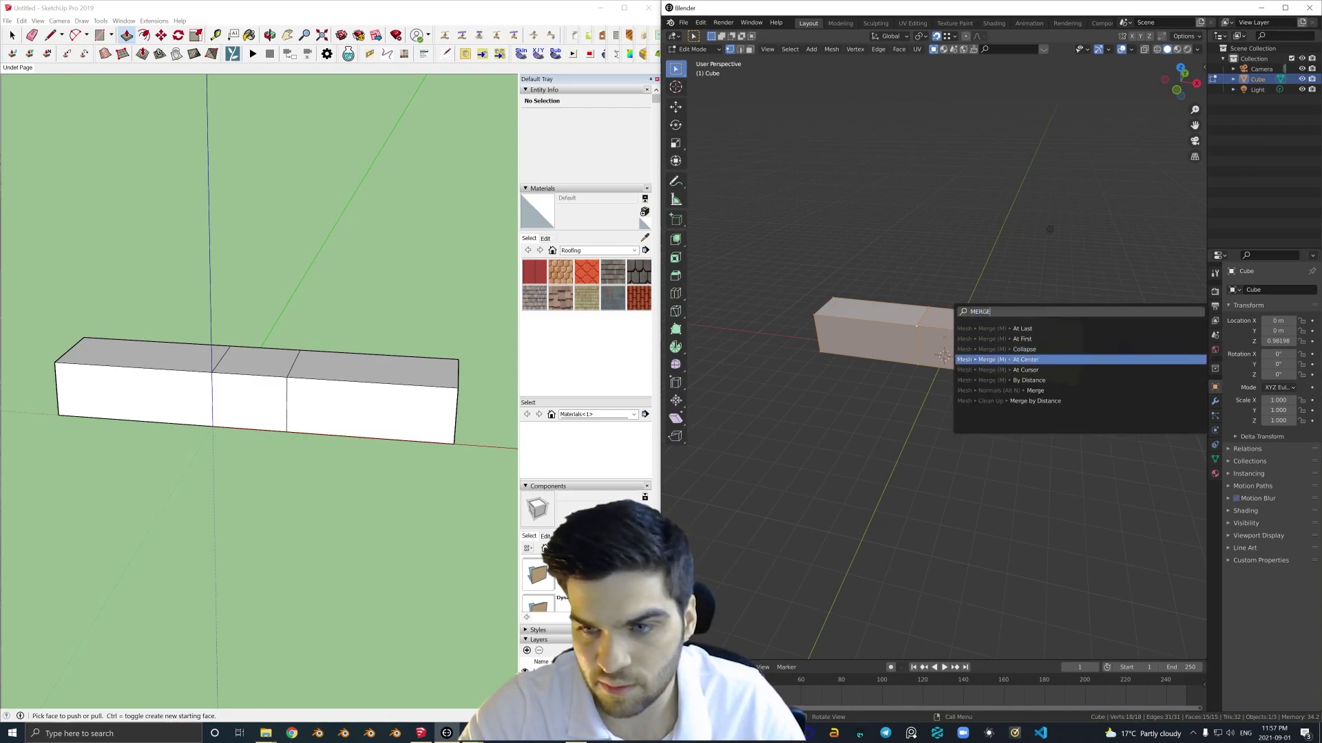
key(Return)
middle_drag(952, 309, 1049, 454)
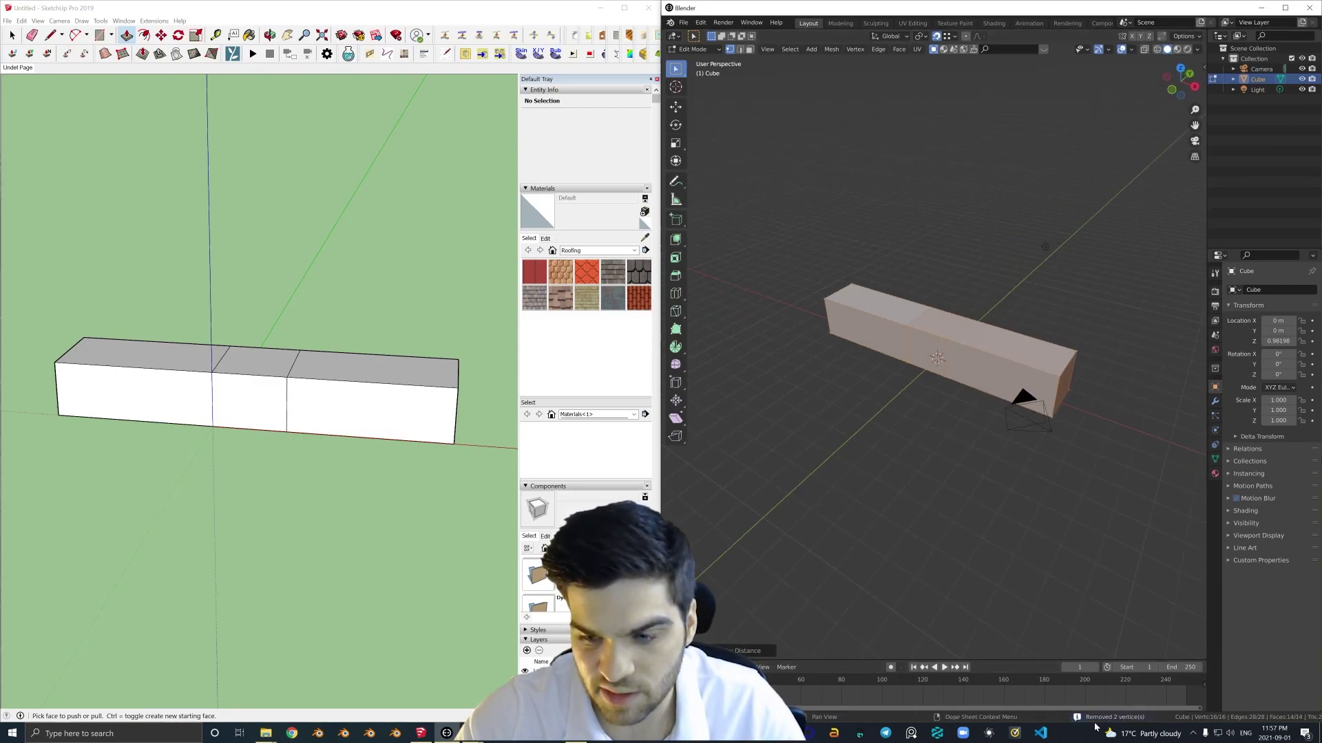
Test moving the −X segment's top face along Z on the merged mesh and cancel the move.
scroll(1021, 372, up, 2)
key(3)
click(857, 295)
key(g)
key(z)
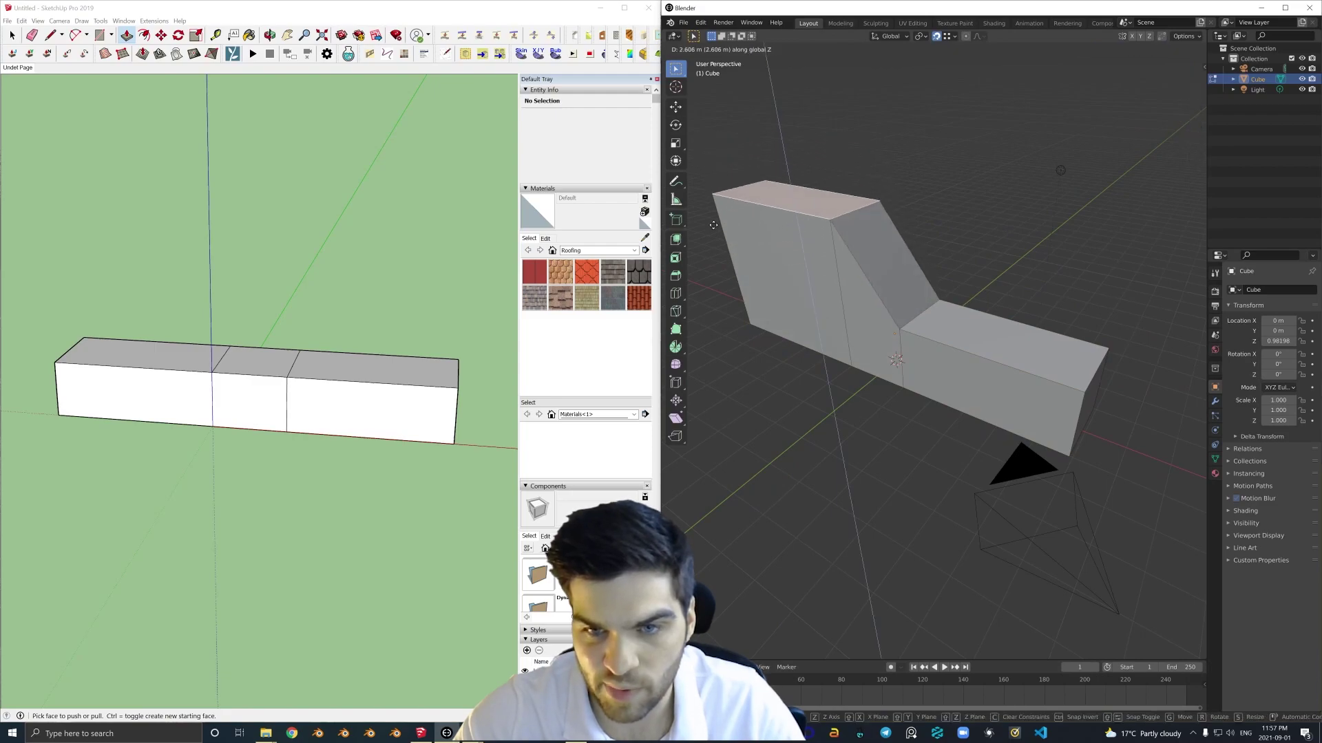
right_click(781, 217)
scroll(867, 230, down, 5)
middle_drag(898, 235, 864, 295)
mouse_move(365, 407)
middle_down()
mouse_move(289, 429)
mouse_move(468, 408)
middle_up()
mouse_move(990, 317)
middle_down()
mouse_move(1064, 316)
mouse_move(1102, 162)
middle_up()
middle_drag(109, 393, 333, 352)
click(341, 347)
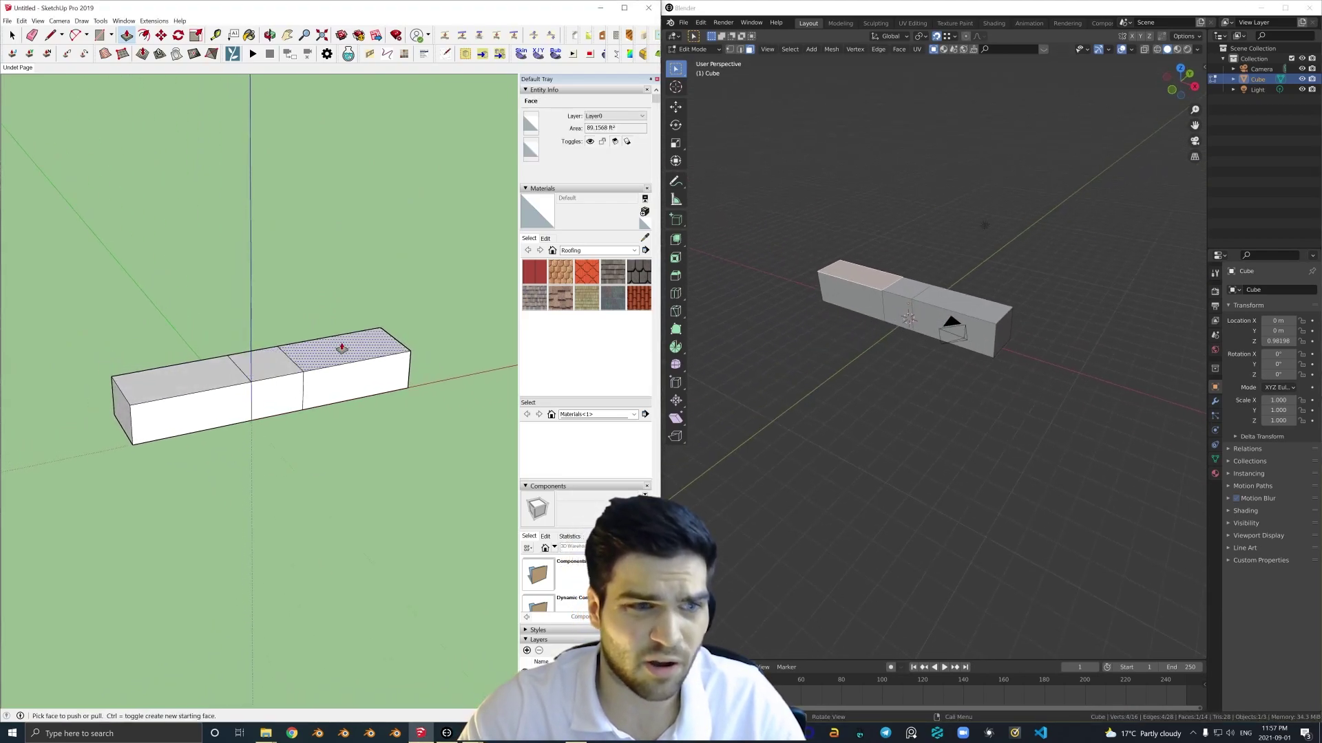
middle_drag(177, 411, 197, 413)
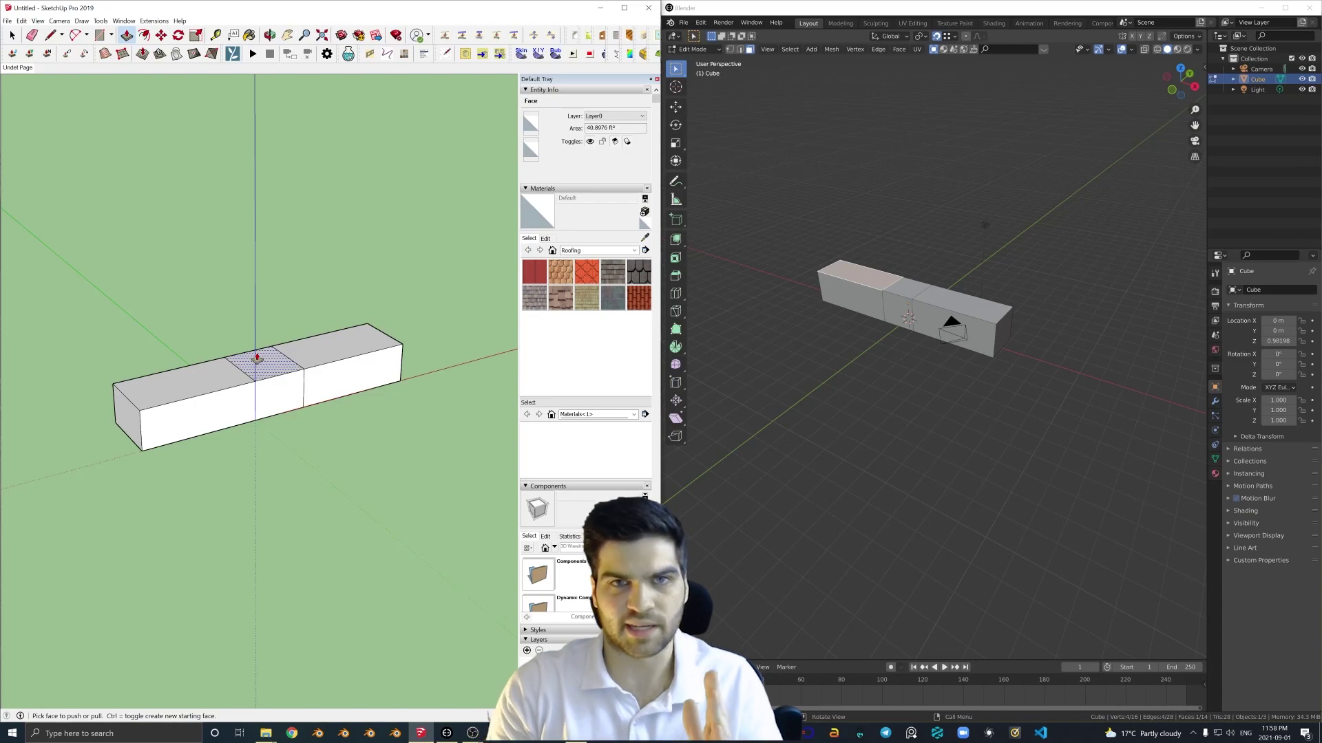
Add ten evenly spaced lengthwise loop cuts to the Blender block without sliding them.
mouse_move(861, 317)
middle_down()
mouse_move(759, 309)
mouse_move(1047, 288)
middle_up()
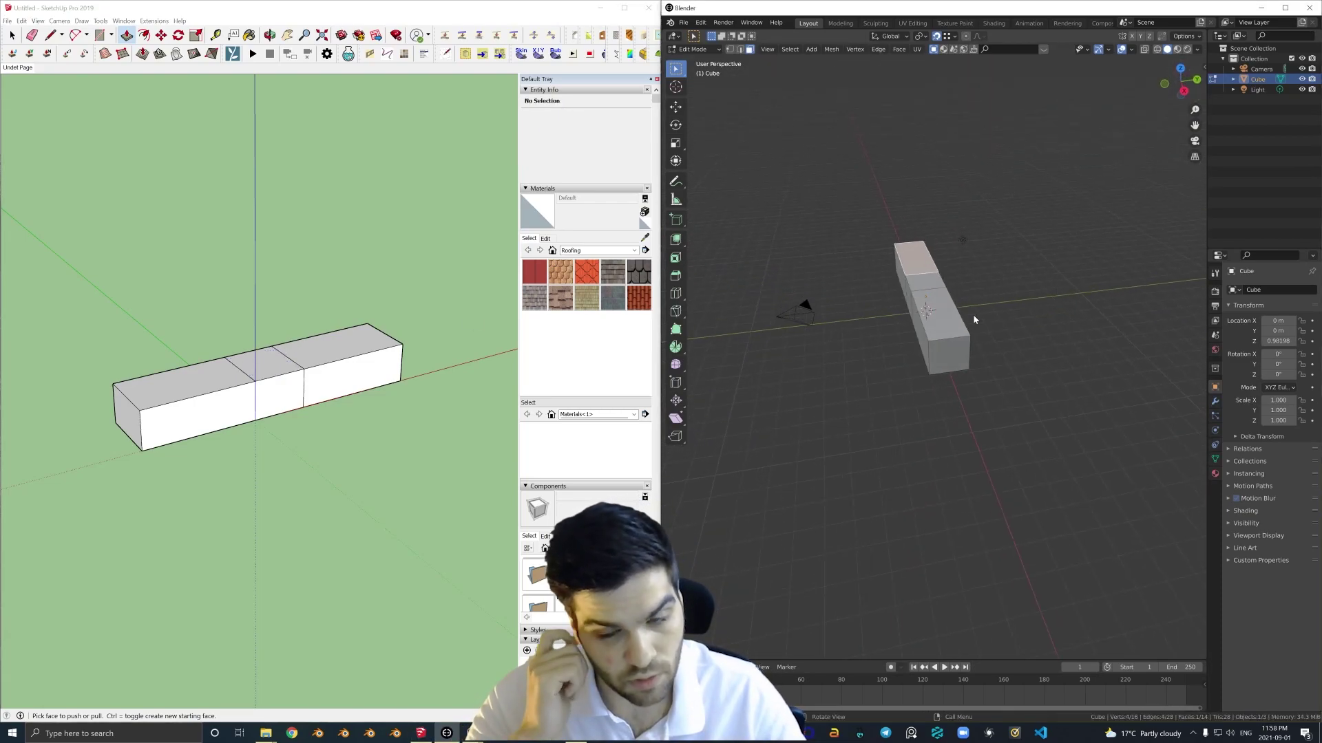
middle_drag(971, 315, 944, 301)
key(ctrl+r)
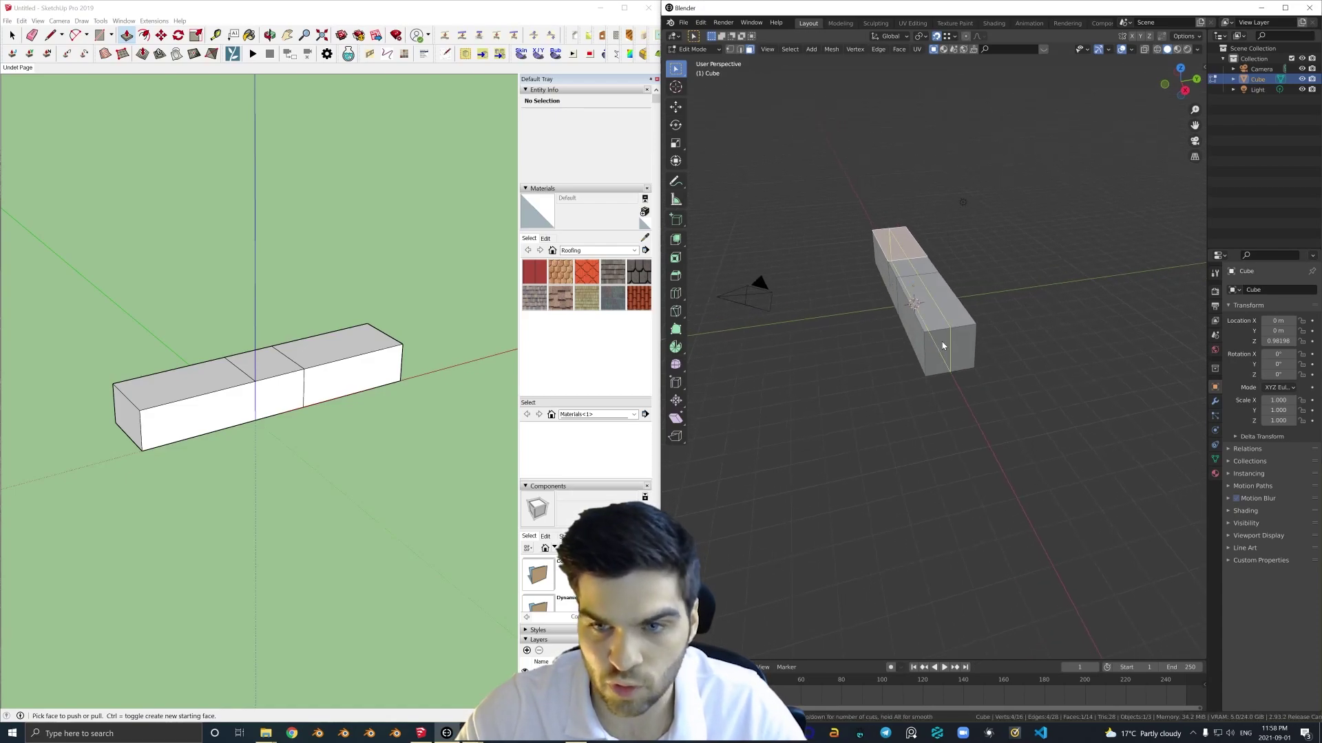
scroll(946, 337, up, 10)
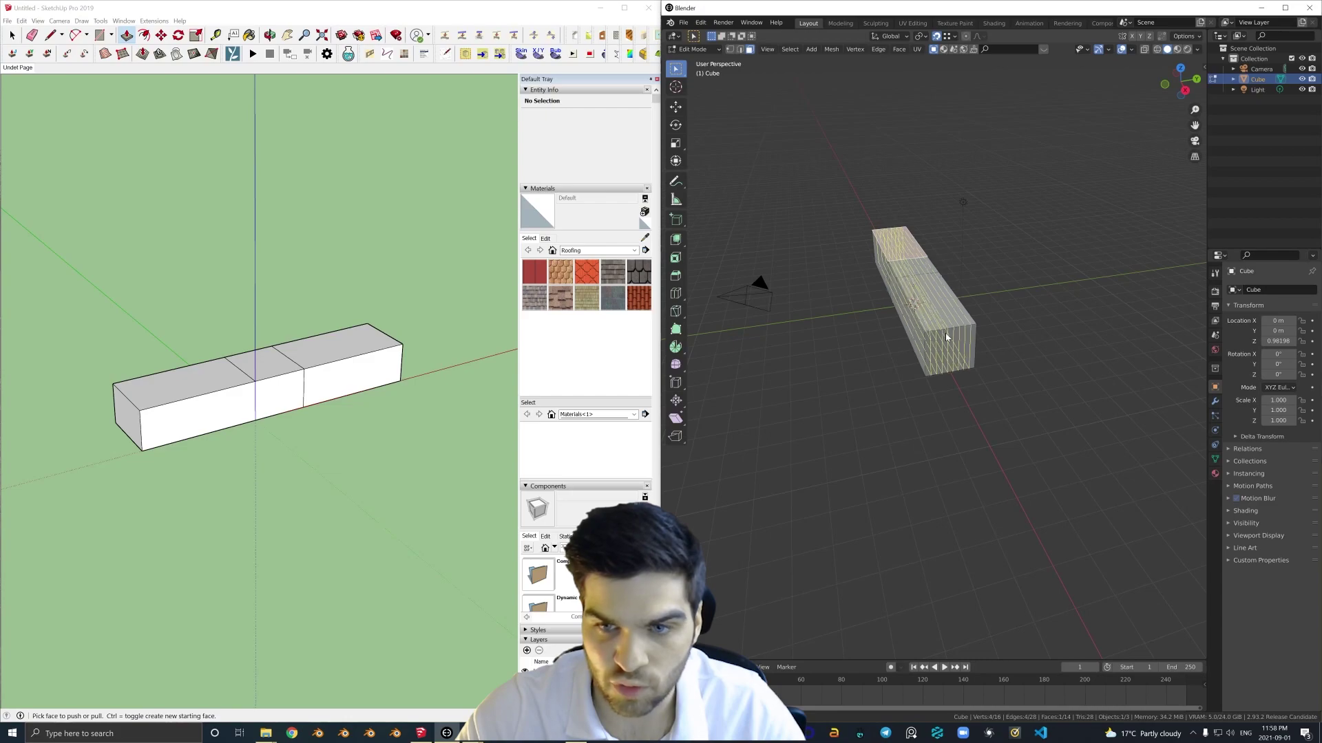
click(947, 337)
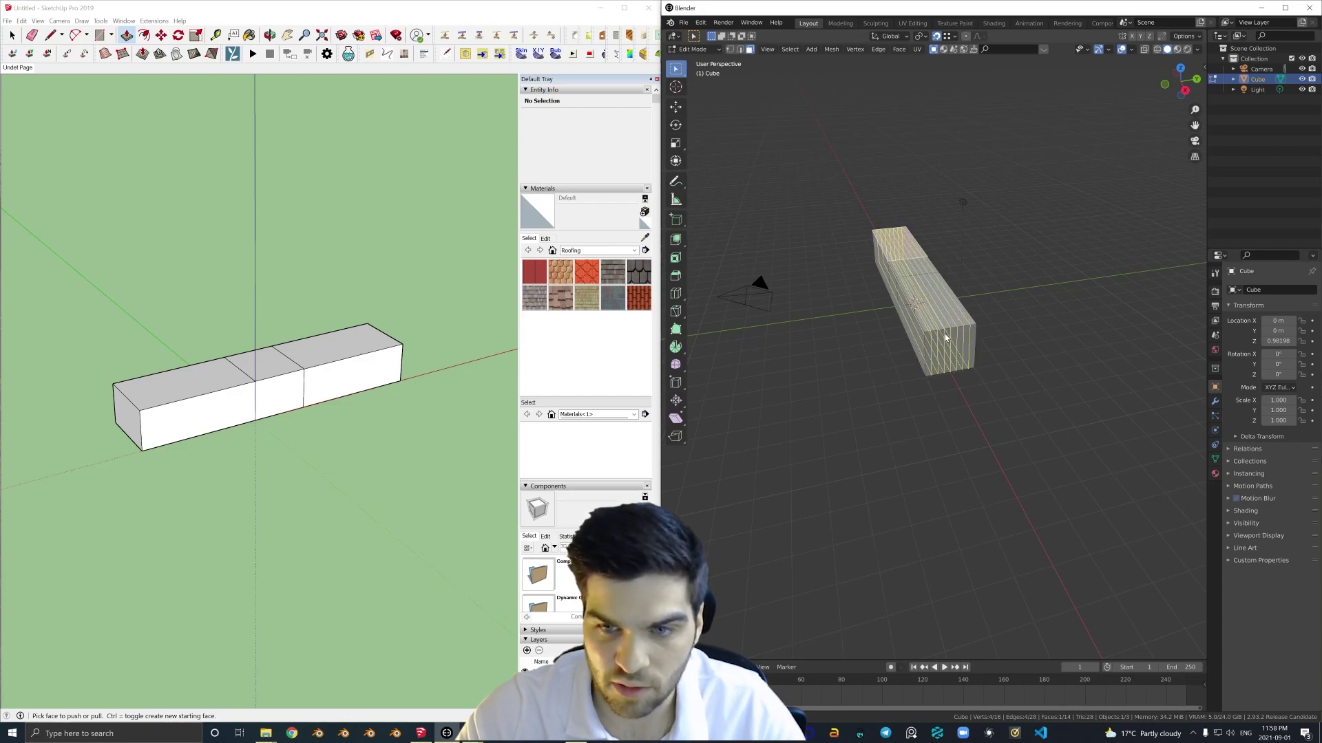
click(947, 337)
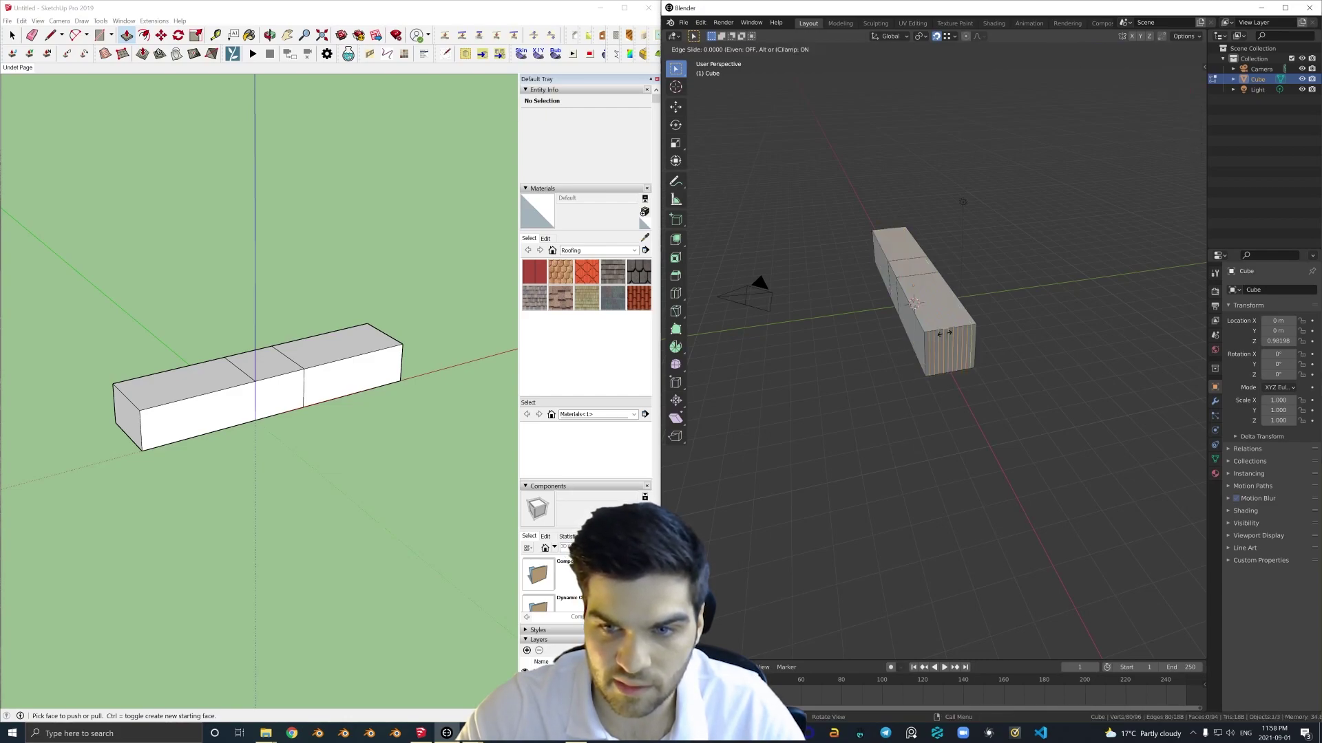
click(945, 334)
Select a narrow middle strip on the +X segment's top and try moving it freely and along Z.
middle_drag(948, 316, 935, 336)
scroll(932, 325, up, 3)
click(930, 319)
key(g)
right_click(1097, 163)
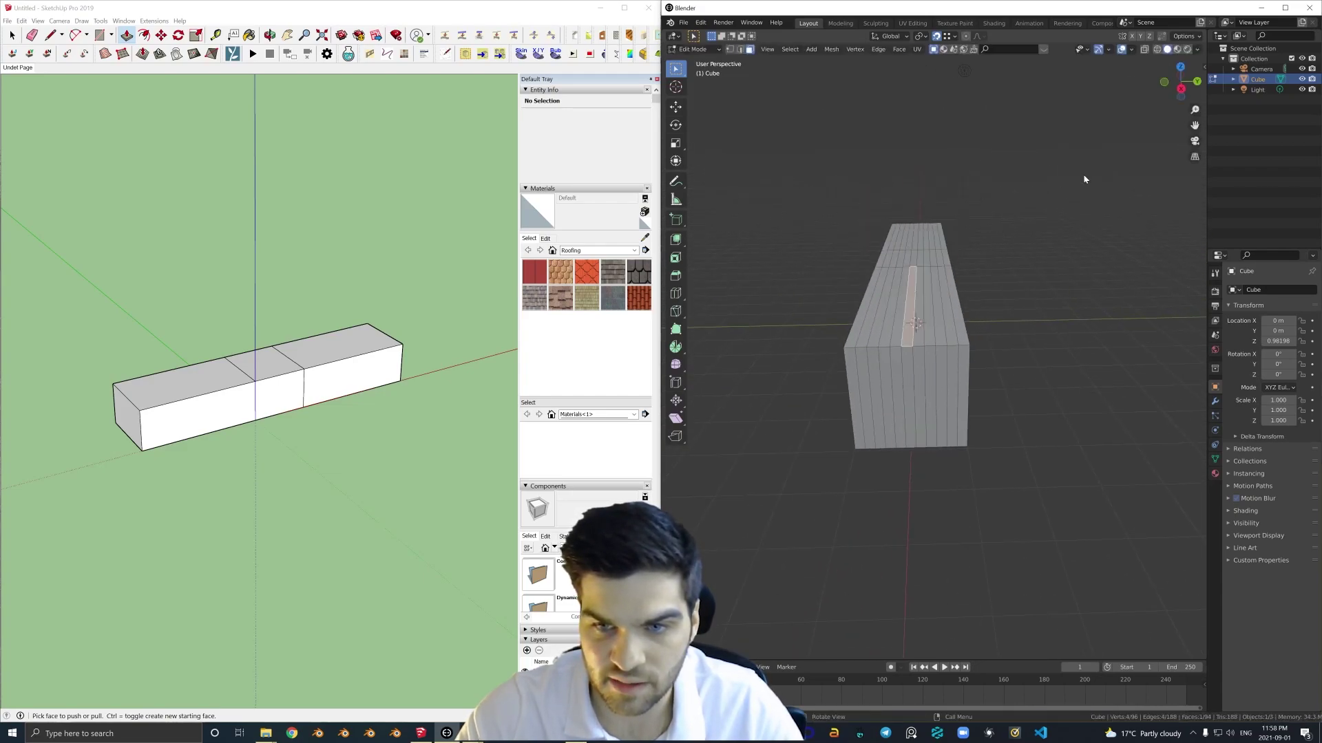
middle_drag(963, 289, 1021, 275)
key(g)
key(z)
right_click(1007, 192)
middle_drag(993, 232, 1011, 269)
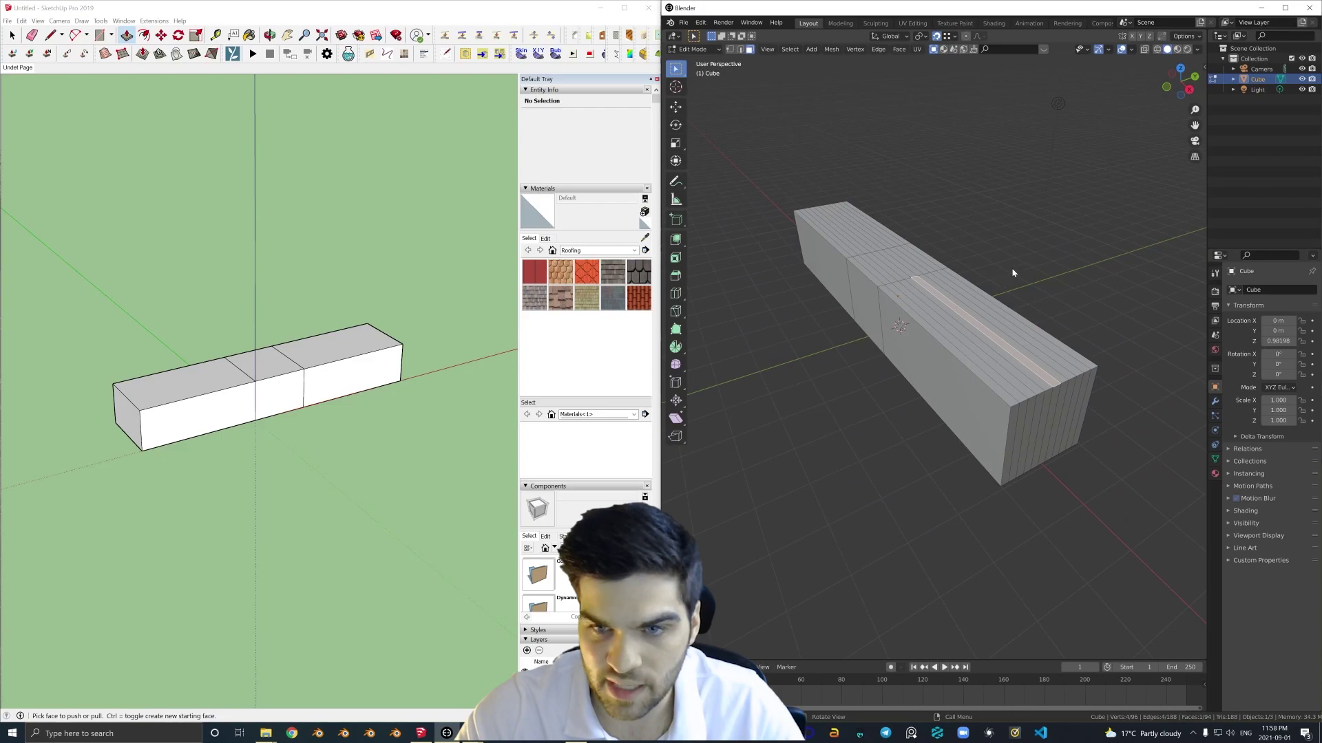
Extrude the selected top strip upward into a tall thin wall.
scroll(1013, 270, down, 1)
key(e)
click(1041, 123)
mouse_move(1040, 126)
middle_down()
mouse_move(945, 158)
mouse_move(878, 233)
mouse_move(1062, 130)
middle_up()
Inset the large side face of the thin wall to form a border, and leave the delete options unused.
click(878, 234)
key(i)
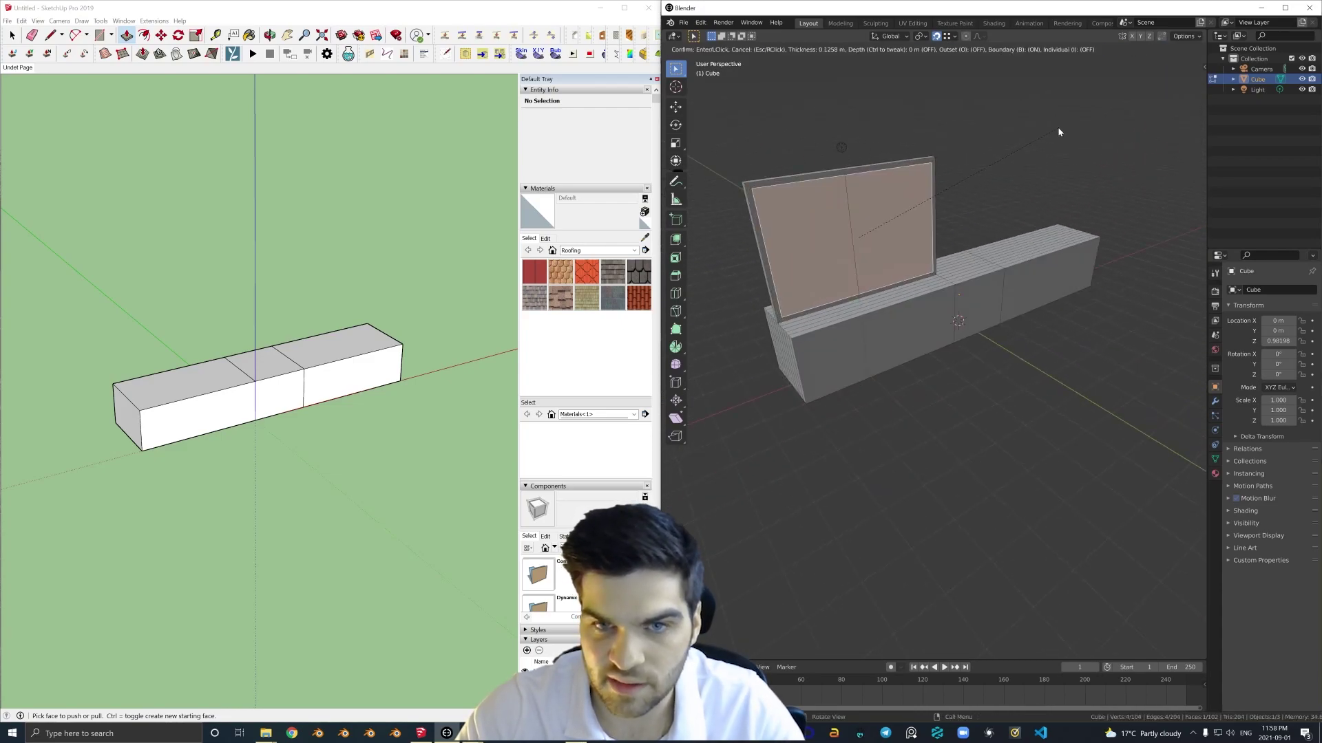
click(932, 184)
middle_drag(932, 184, 1018, 239)
scroll(1017, 240, down, 3)
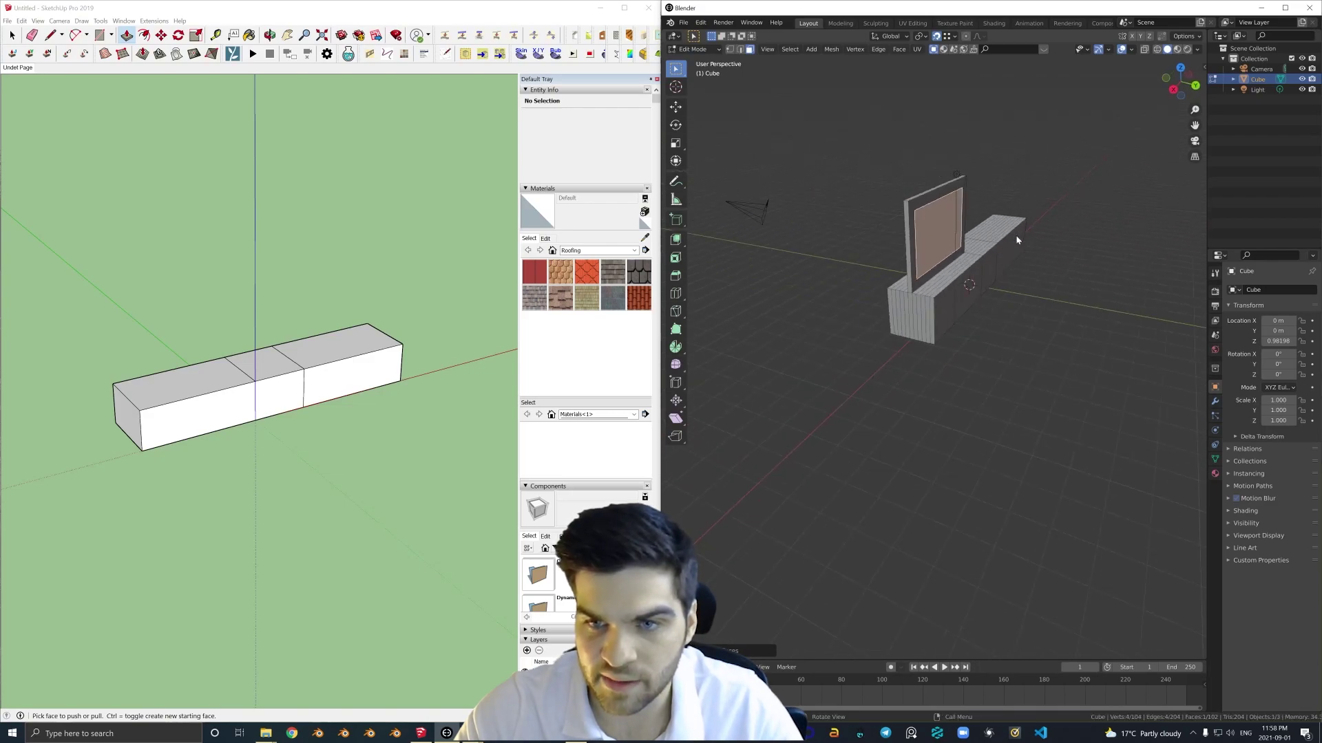
key(x)
click(959, 177)
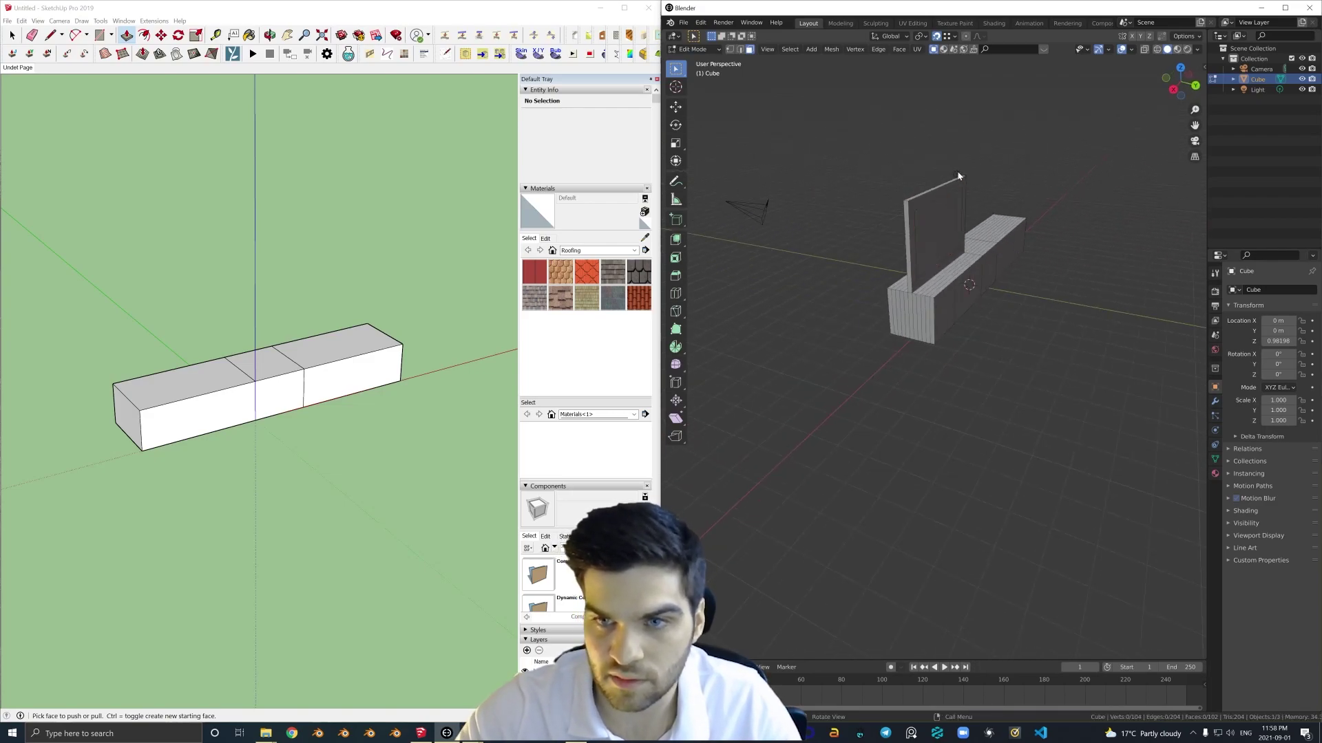
Leave Edit Mode, delete the light from the scene and select the block again.
scroll(942, 181, up, 4)
key(Tab)
click(943, 180)
key(Delete)
click(960, 227)
Duplicate the block's mesh in Edit Mode and place the copy beside it along the Y axis.
scroll(960, 227, down, 5)
middle_drag(915, 237, 897, 284)
key(Tab)
key(shift+d)
key(y)
click(1107, 316)
shift+middle_drag(1106, 315, 997, 293)
Rotate the duplicated block 180° about the Z axis and move it along X.
text(rz29)
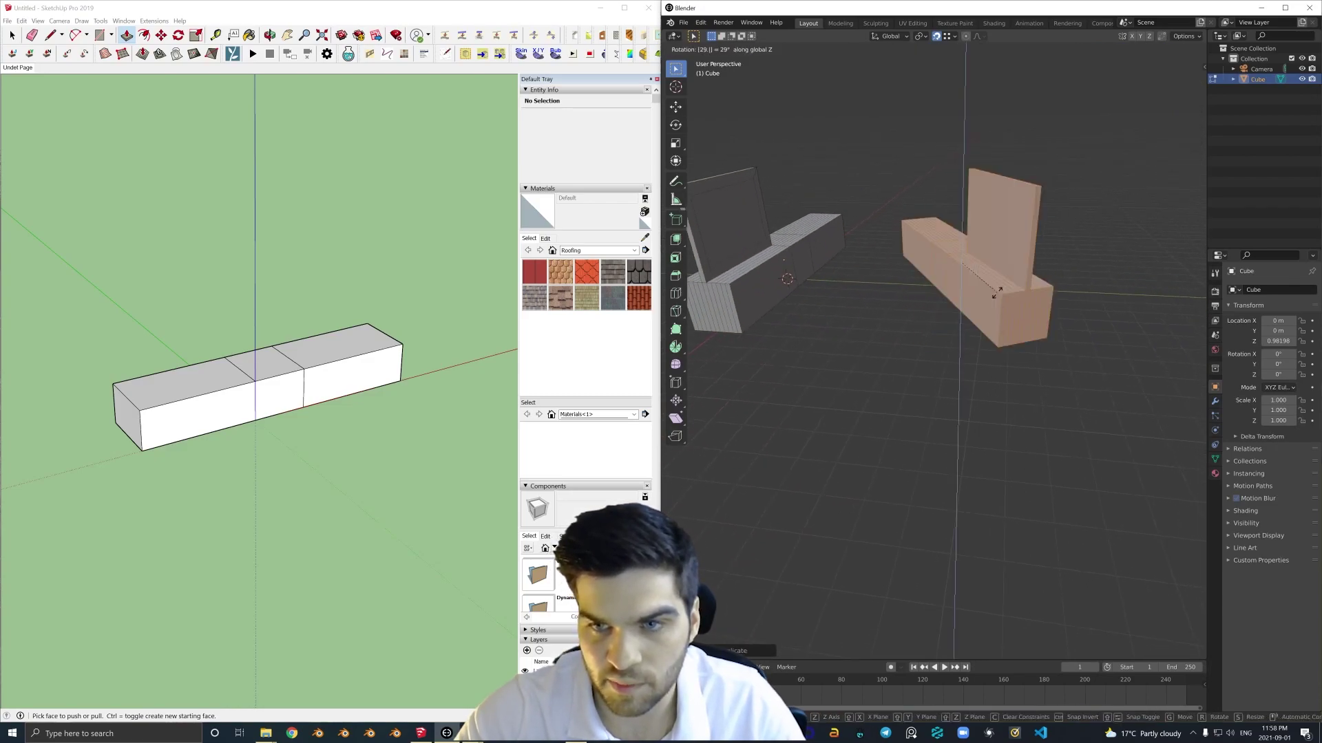
key(Escape)
text(rz180)
key(Return)
key(g)
key(y)
key(x)
click(961, 372)
middle_drag(961, 372, 812, 406)
Select the inset faces of the two facing walls, try bridging them, undo that and leave Edit Mode.
click(811, 291)
middle_drag(811, 291, 1010, 289)
shift+click(1071, 289)
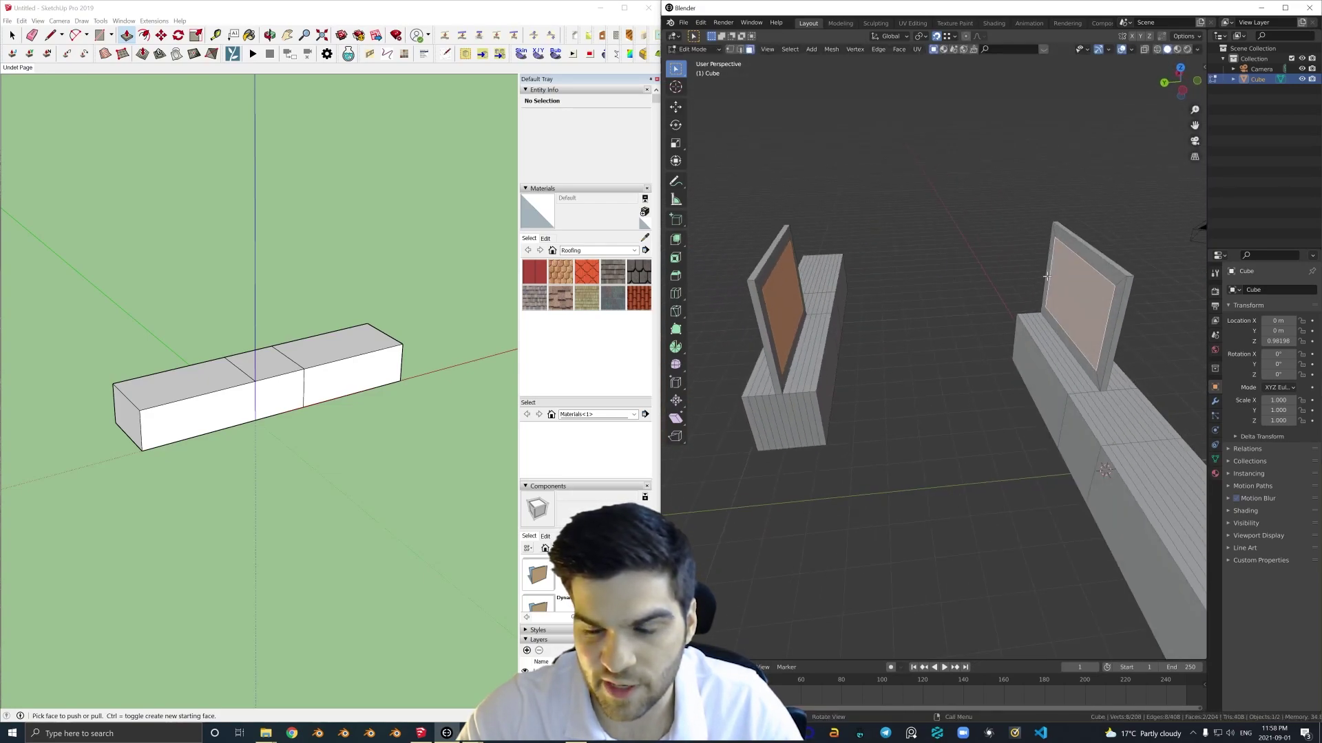
right_click(1103, 306)
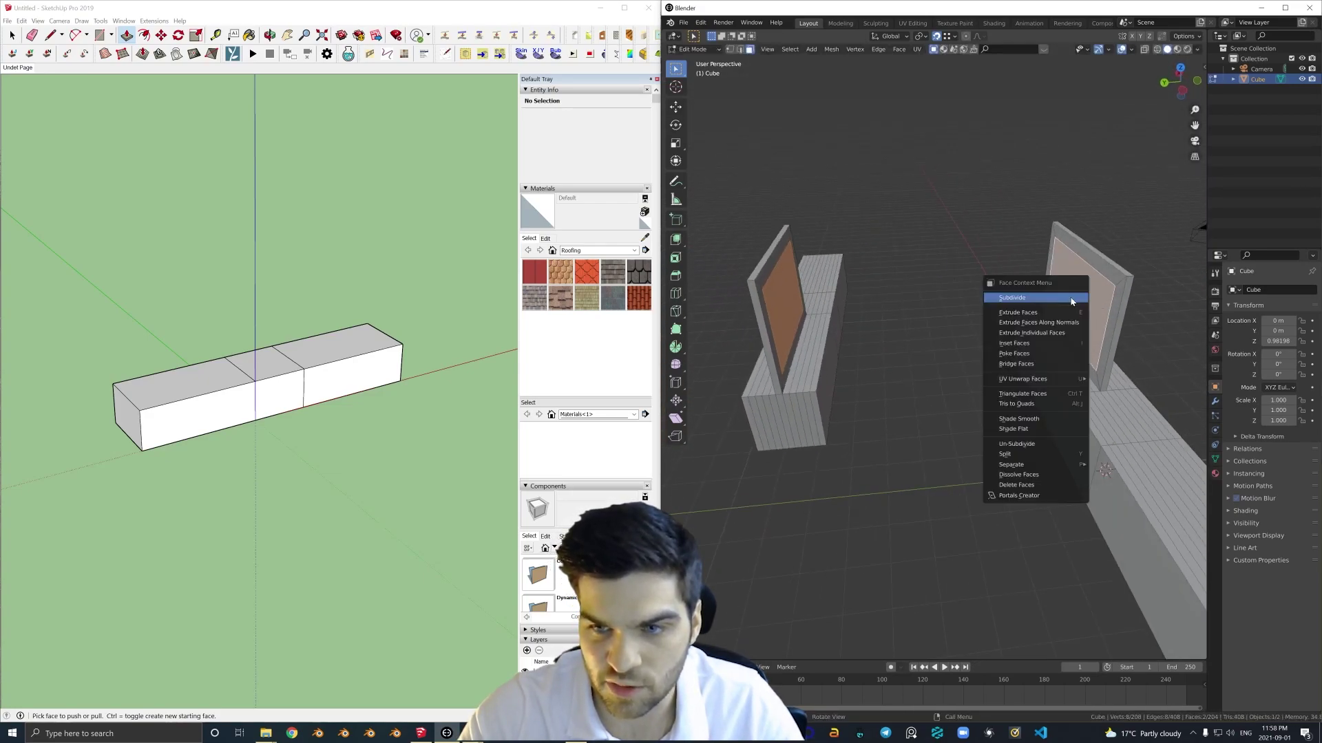
click(1030, 378)
mouse_move(1030, 377)
middle_down()
mouse_move(952, 304)
mouse_move(1045, 307)
mouse_move(1016, 289)
mouse_move(915, 317)
mouse_move(965, 301)
middle_up()
key(ctrl+z)
key(Tab)
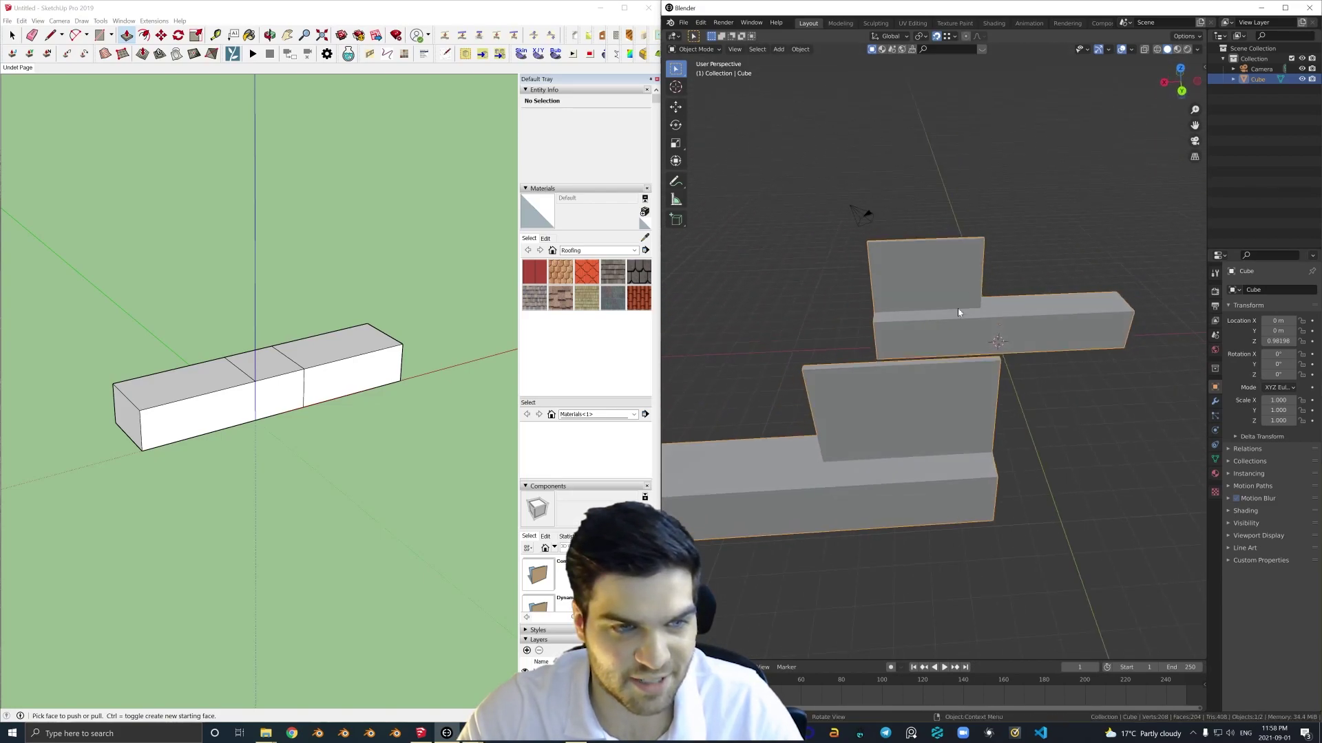
In SketchUp, divide the box's top near its ends with lines and push/pull both end sections up into towers.
middle_drag(866, 362, 861, 361)
click(12, 35)
mouse_move(213, 282)
middle_down()
mouse_move(154, 307)
mouse_move(198, 328)
middle_up()
key(l)
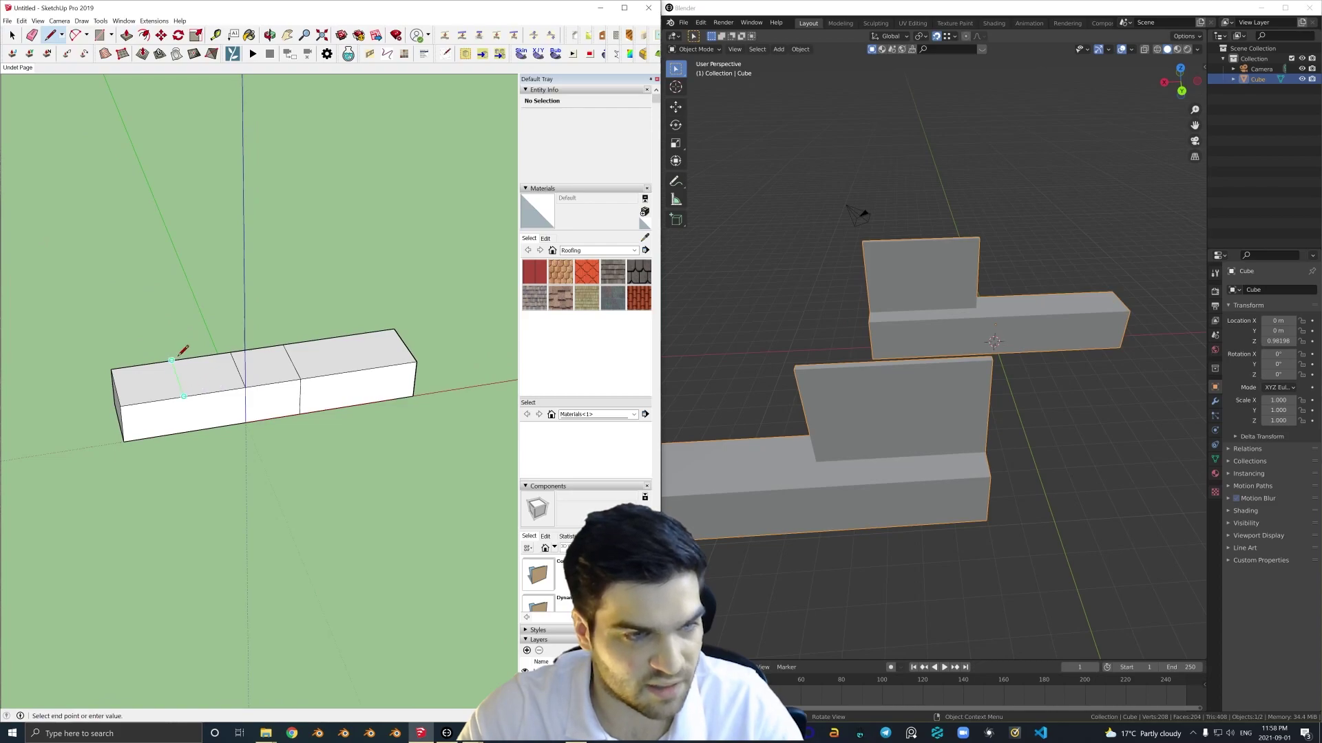
click(347, 337)
scroll(329, 365, down, 1)
key(p)
drag(161, 378, 159, 266)
drag(375, 344, 376, 242)
Draw a small rectangle on the inner face of each tower near its upper end.
mouse_move(324, 231)
middle_down()
mouse_move(274, 228)
mouse_move(209, 275)
mouse_move(218, 261)
mouse_move(521, 269)
middle_up()
key(r)
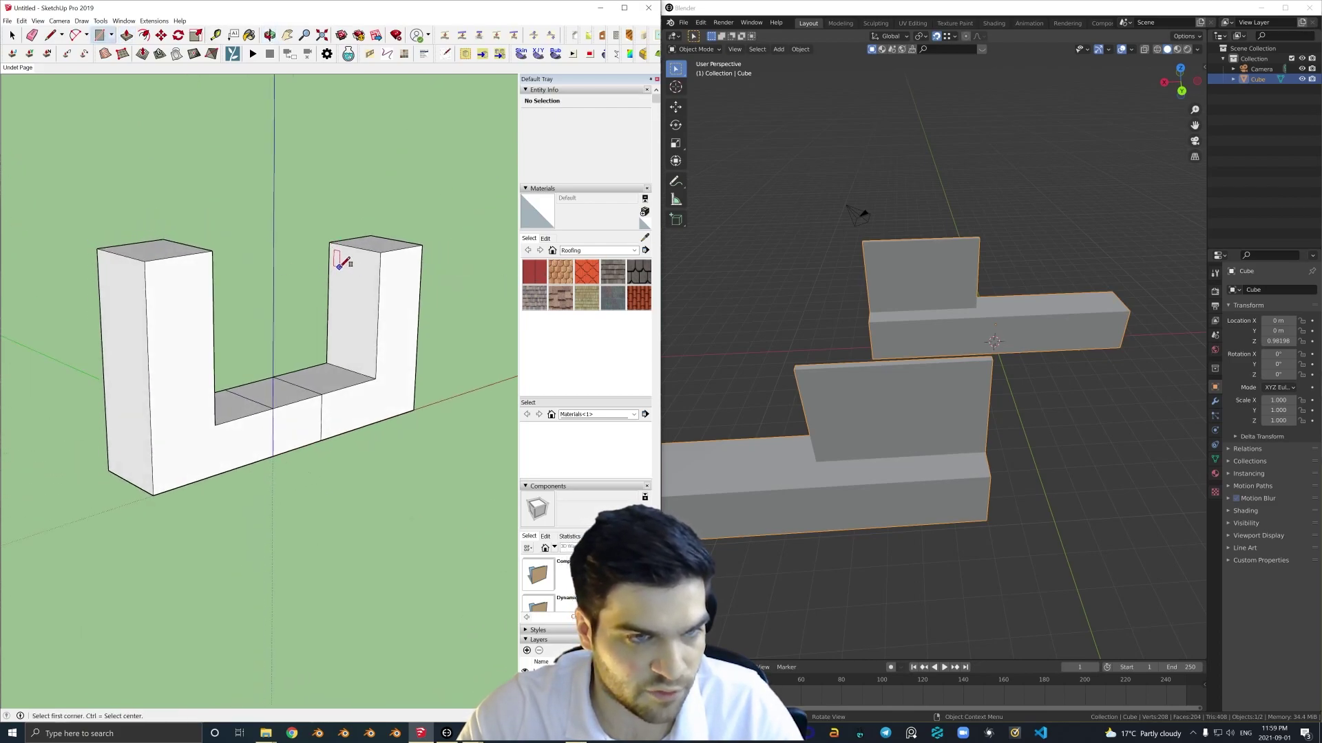
click(369, 285)
mouse_move(369, 285)
middle_down()
mouse_move(331, 339)
mouse_move(183, 327)
middle_up()
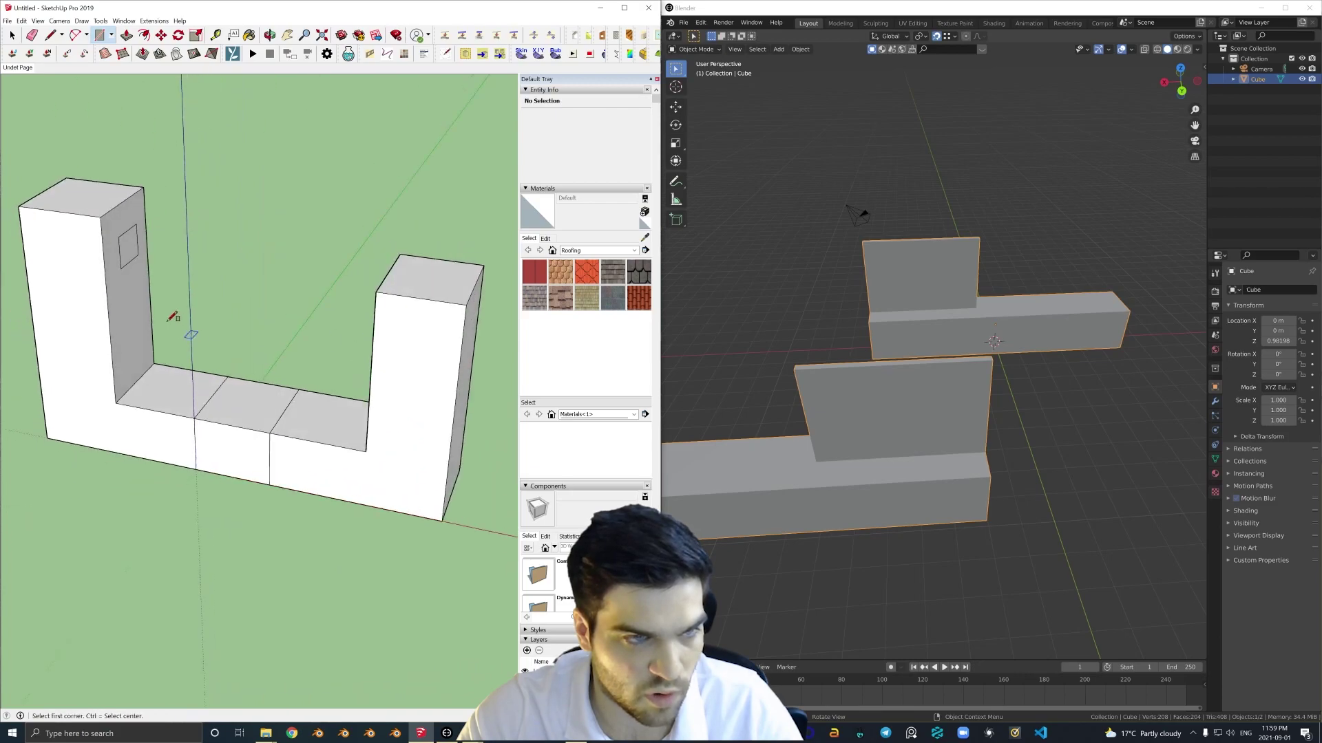
Select the small rectangles on both towers' inner faces and switch the selection to their connected faces.
click(128, 252)
mouse_move(217, 255)
middle_down()
mouse_move(389, 265)
mouse_move(192, 271)
mouse_move(259, 261)
middle_up()
shift+click(362, 270)
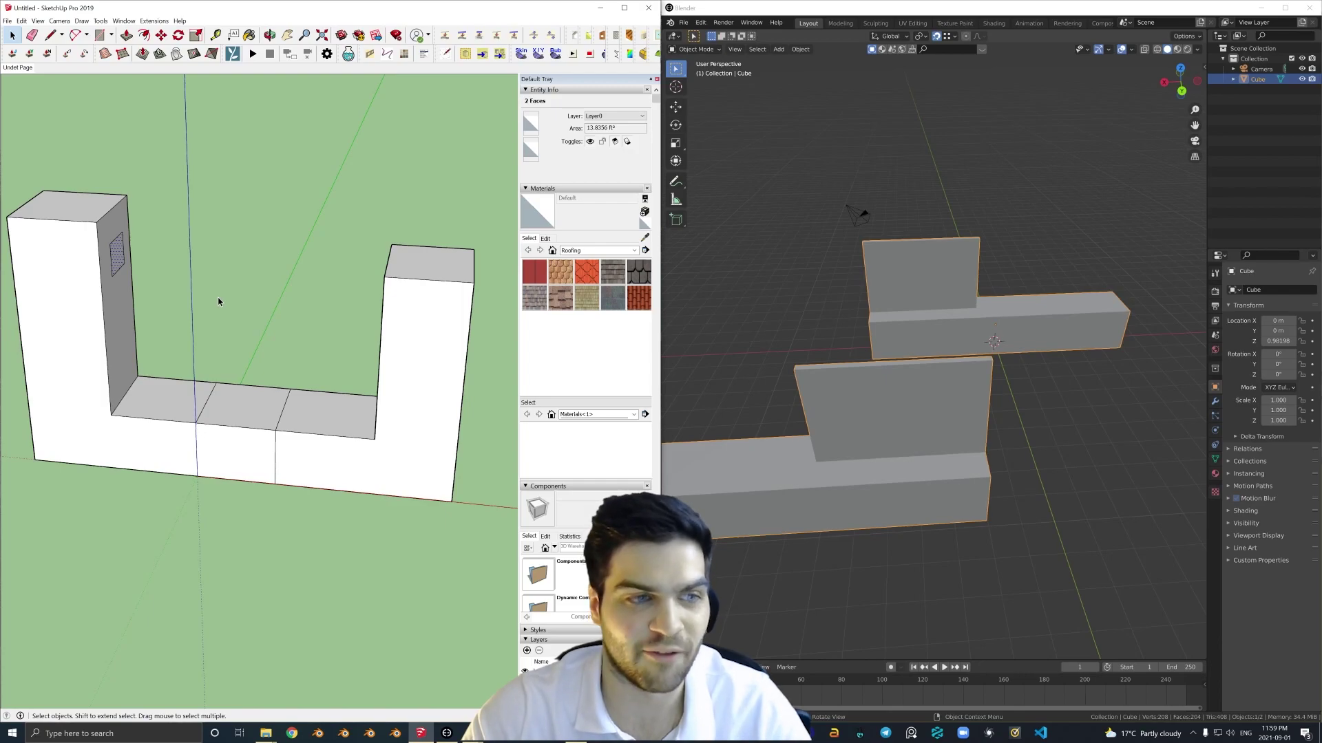
mouse_move(219, 301)
middle_down()
mouse_move(158, 275)
mouse_move(331, 272)
middle_up()
right_click(109, 252)
click(111, 249)
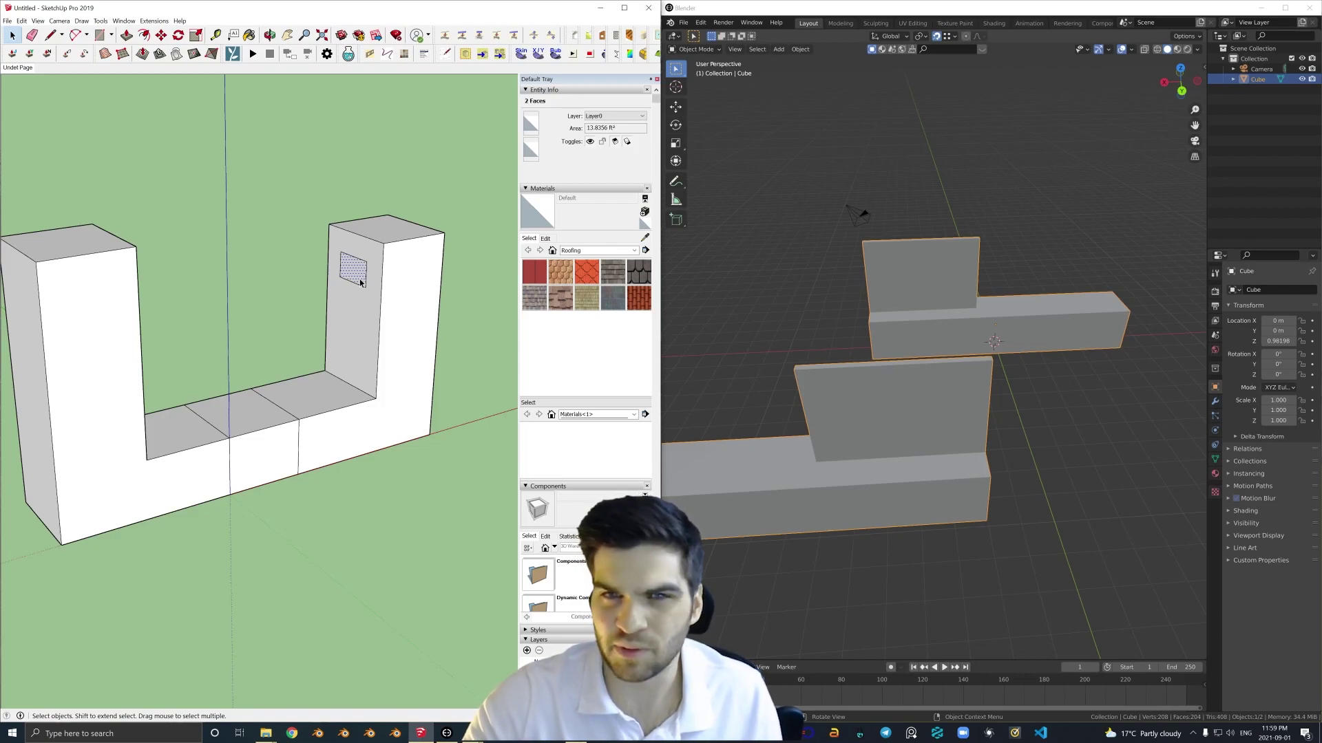
right_click(359, 282)
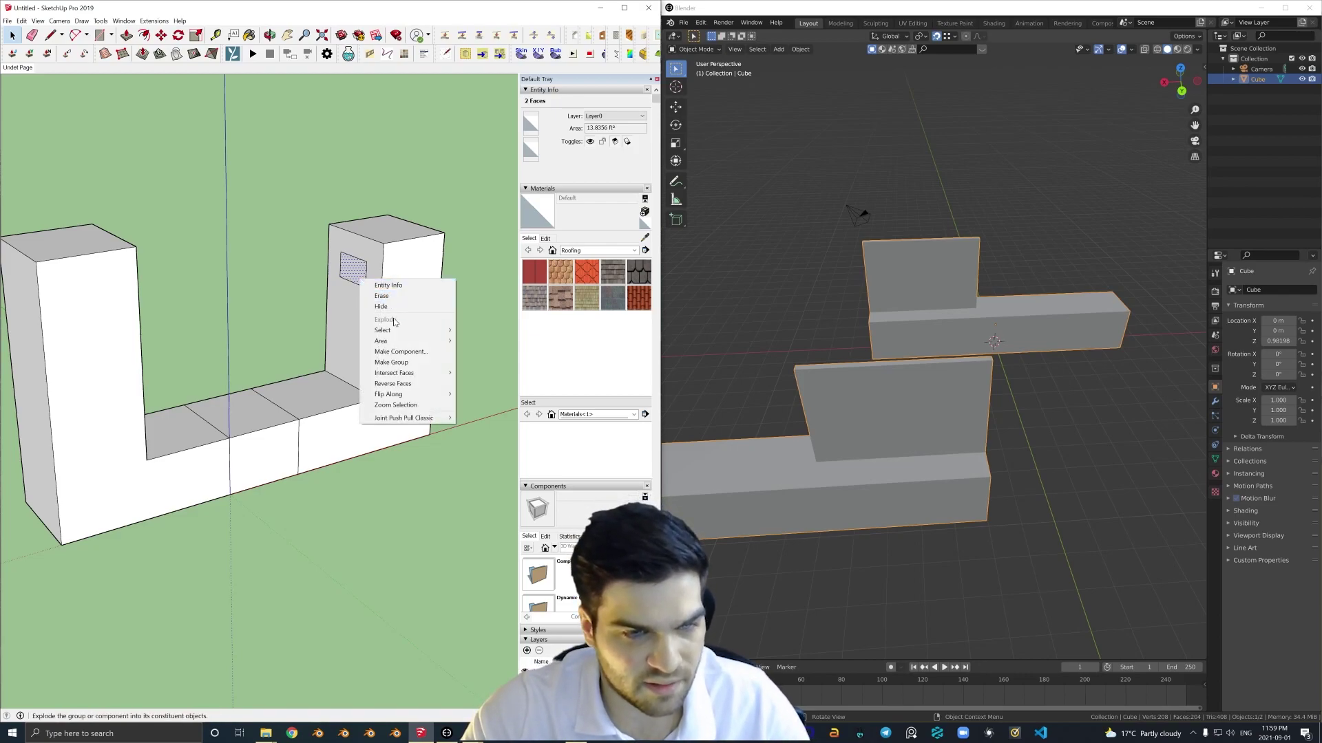
mouse_move(399, 333)
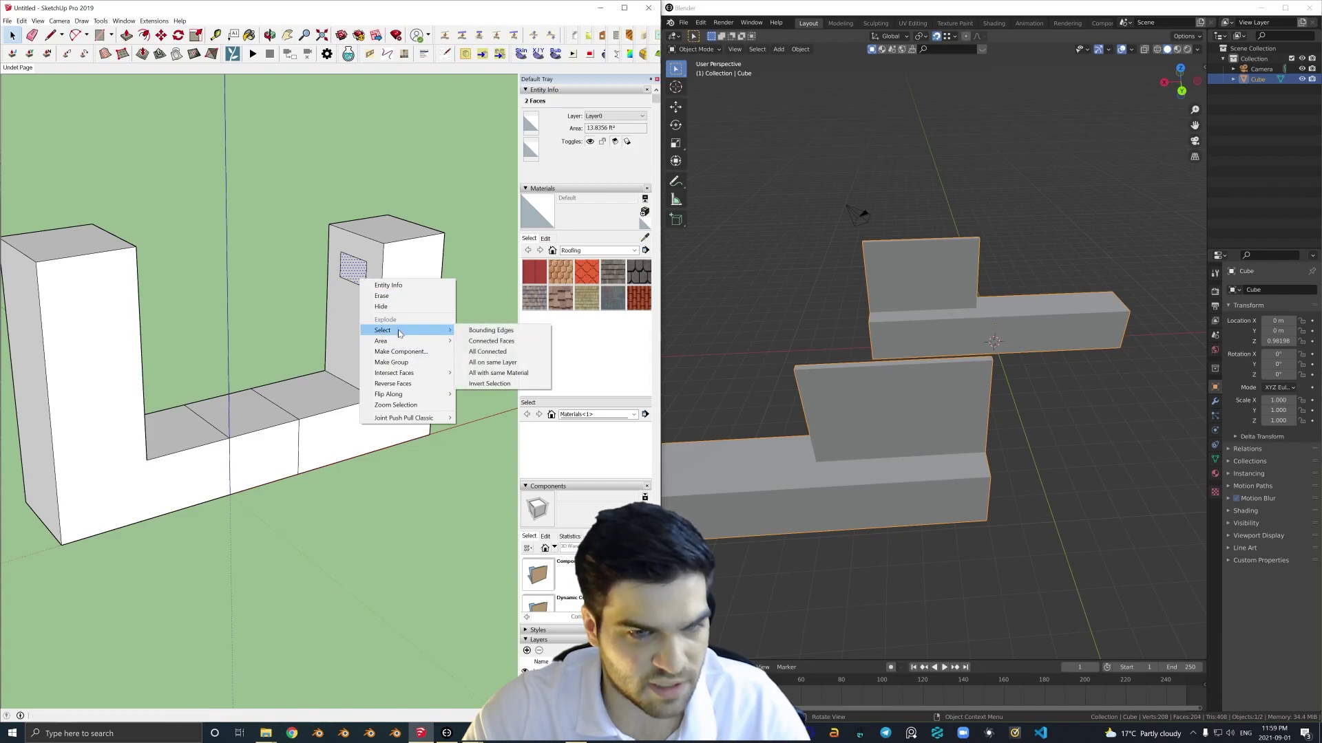
click(508, 344)
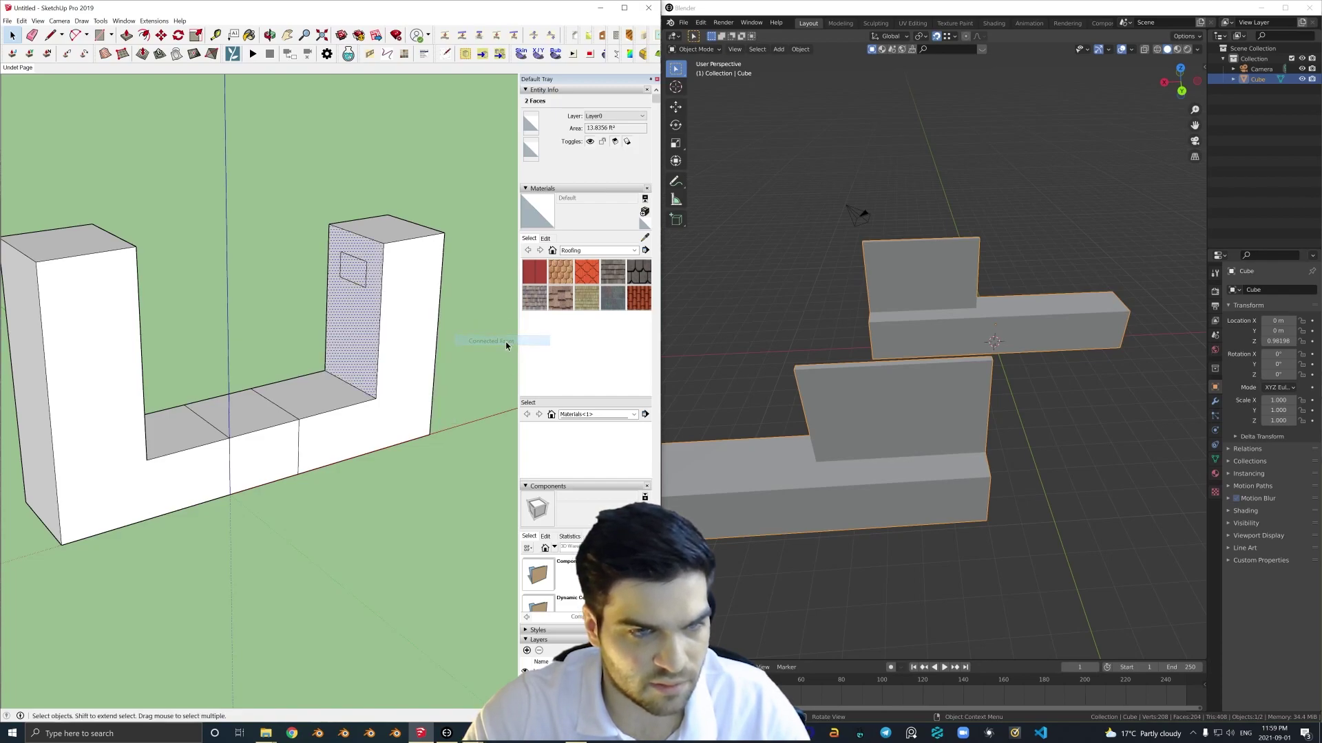
Select only the two small rectangular faces on the towers' inner sides again.
middle_drag(383, 317, 342, 312)
click(367, 277)
mouse_move(357, 267)
middle_down()
mouse_move(66, 276)
mouse_move(260, 234)
middle_up()
shift+click(126, 249)
In Blender, undo the duplicate, the wall and the dense loop cuts, back to the simple segmented block.
middle_drag(830, 305, 737, 289)
key(ctrl+z)
key(ctrl+z)
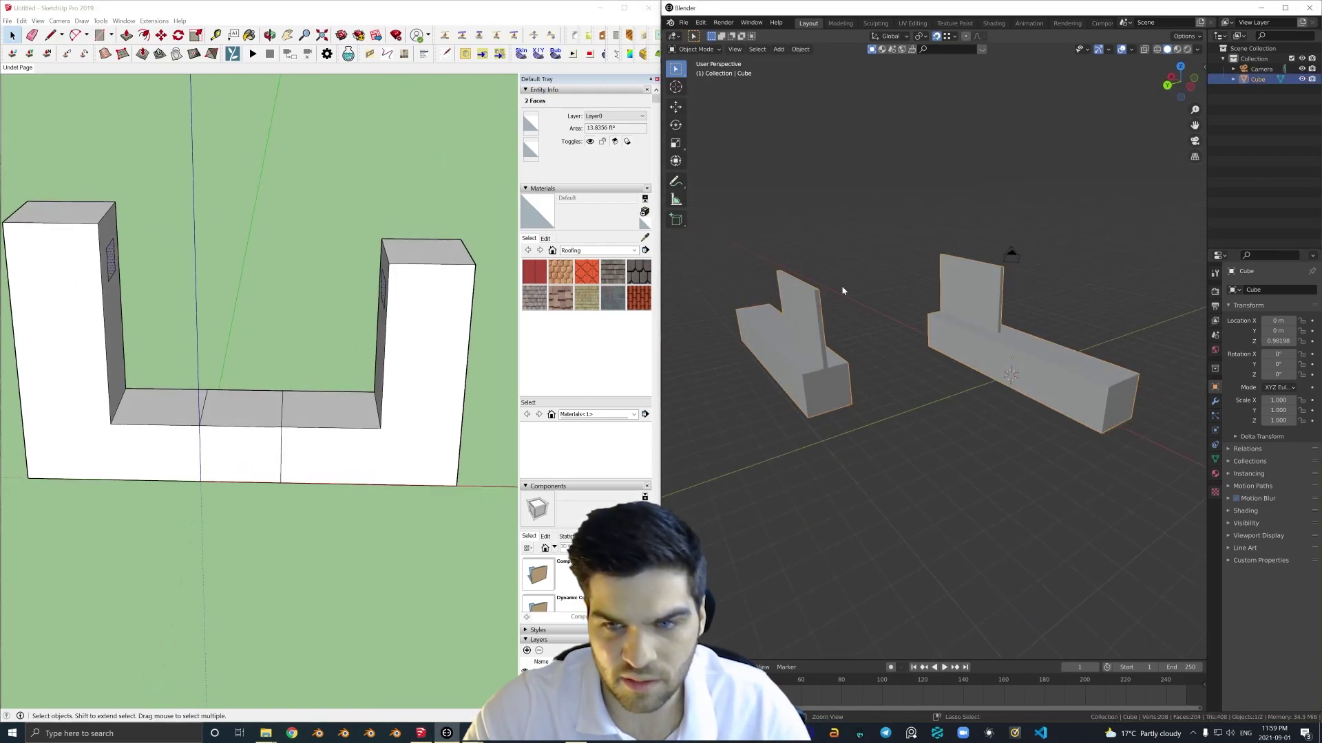
key(ctrl+z)
key(ctrl+z)
key(ctrl+z)
key(ctrl+z)
key(ctrl+z)
key(ctrl+z)
key(ctrl+z)
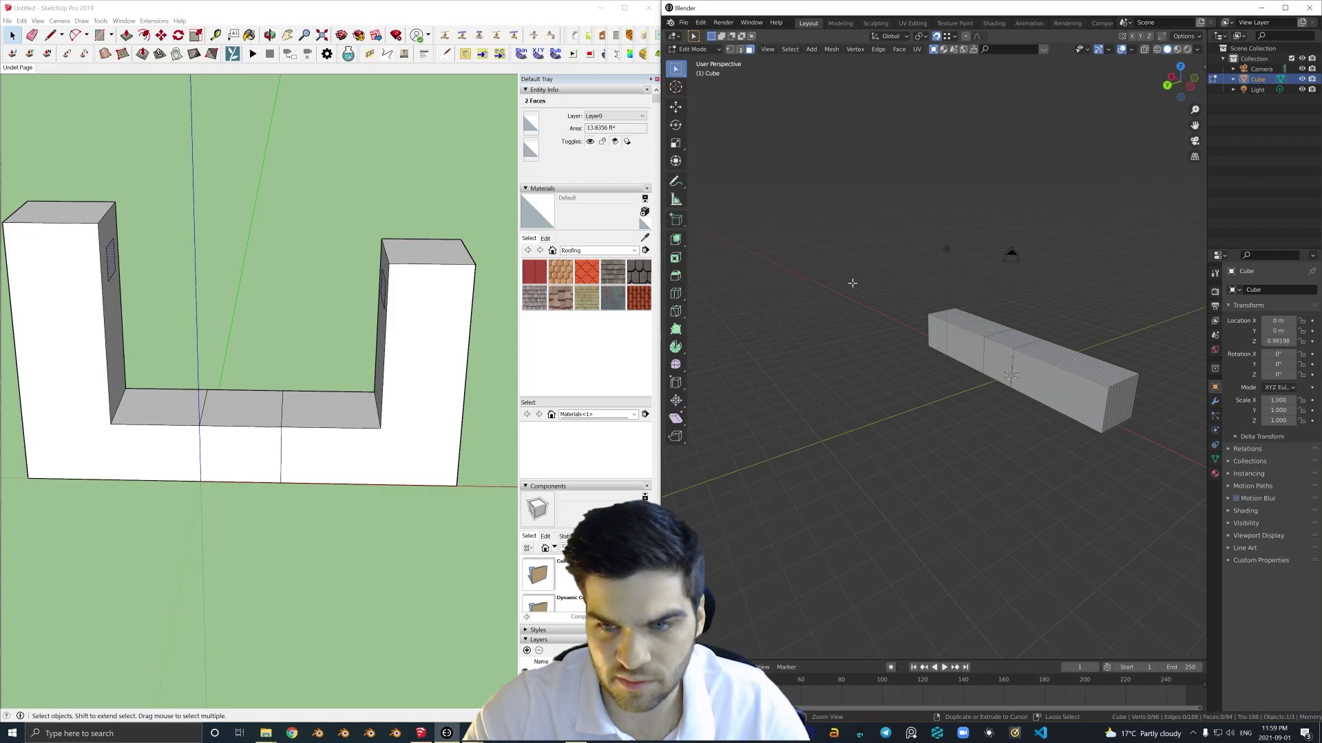
key(ctrl+z)
key(ctrl+z)
Add loop cuts across the block near both ends.
middle_drag(852, 283, 909, 352)
key(ctrl+r)
click(1008, 352)
click(1012, 352)
Extrude the top faces of both end sections upward about 5.9 m to form a U shape.
key(3)
click(785, 347)
scroll(792, 347, down, 2)
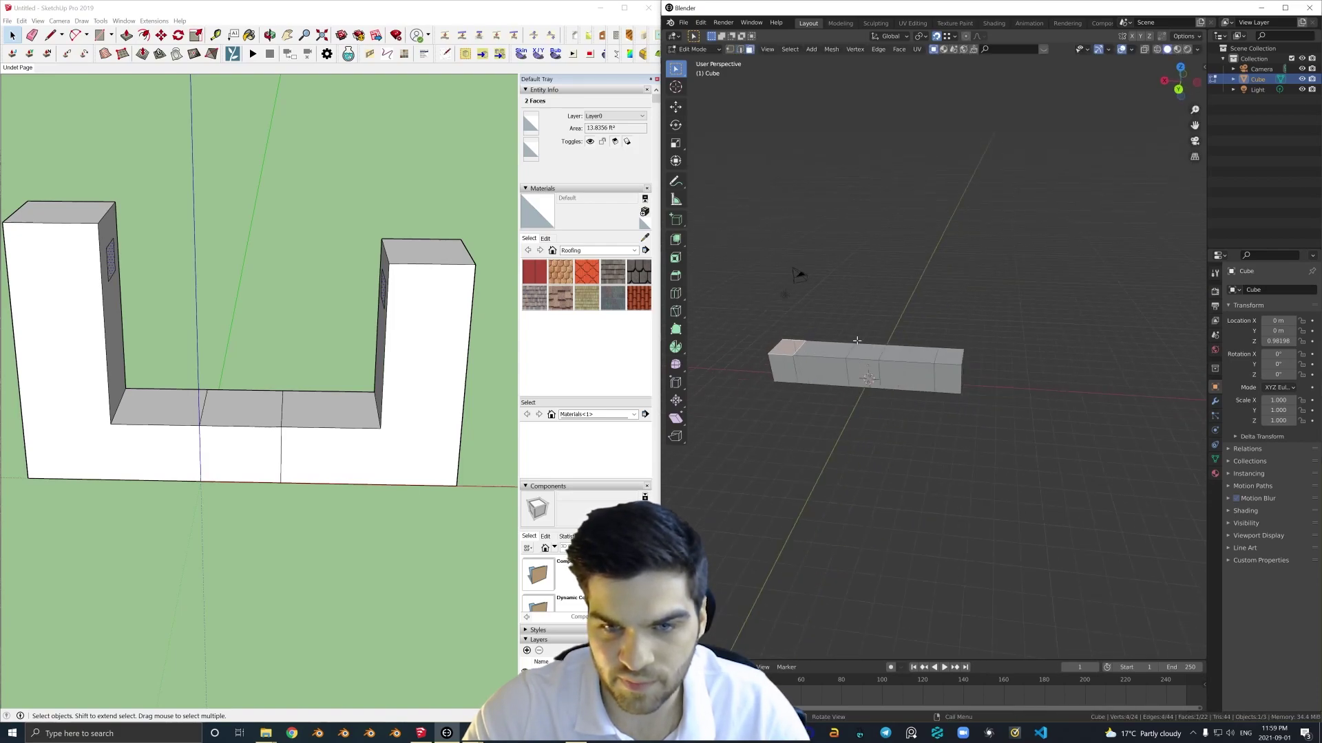
key(e)
click(845, 238)
key(e)
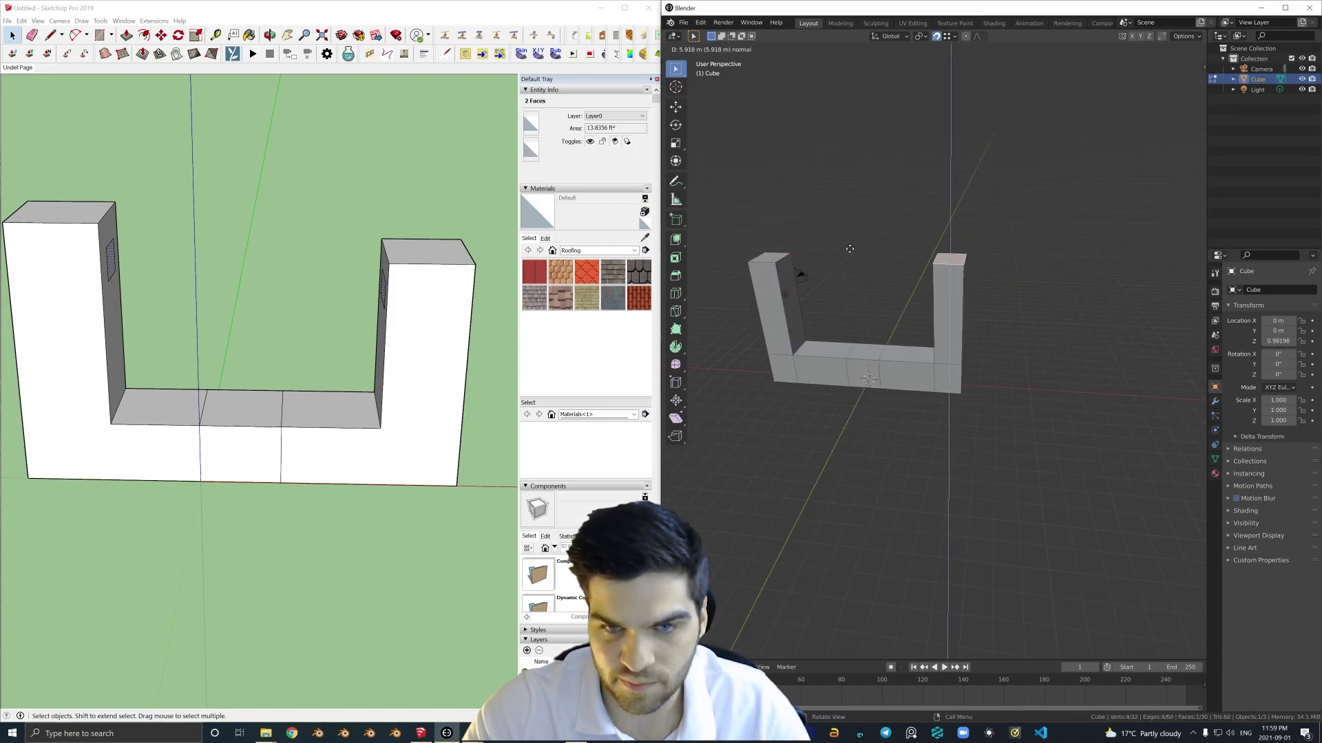
click(779, 252)
Add a horizontal loop cut around each of the two towers at about mid-height.
middle_drag(835, 278, 1002, 181)
key(ctrl+r)
click(806, 278)
click(833, 365)
In SketchUp, try changing the shorter tower's height with Move and Push/Pull, referencing the other tower's top.
middle_drag(365, 395, 281, 382)
click(438, 269)
click(428, 256)
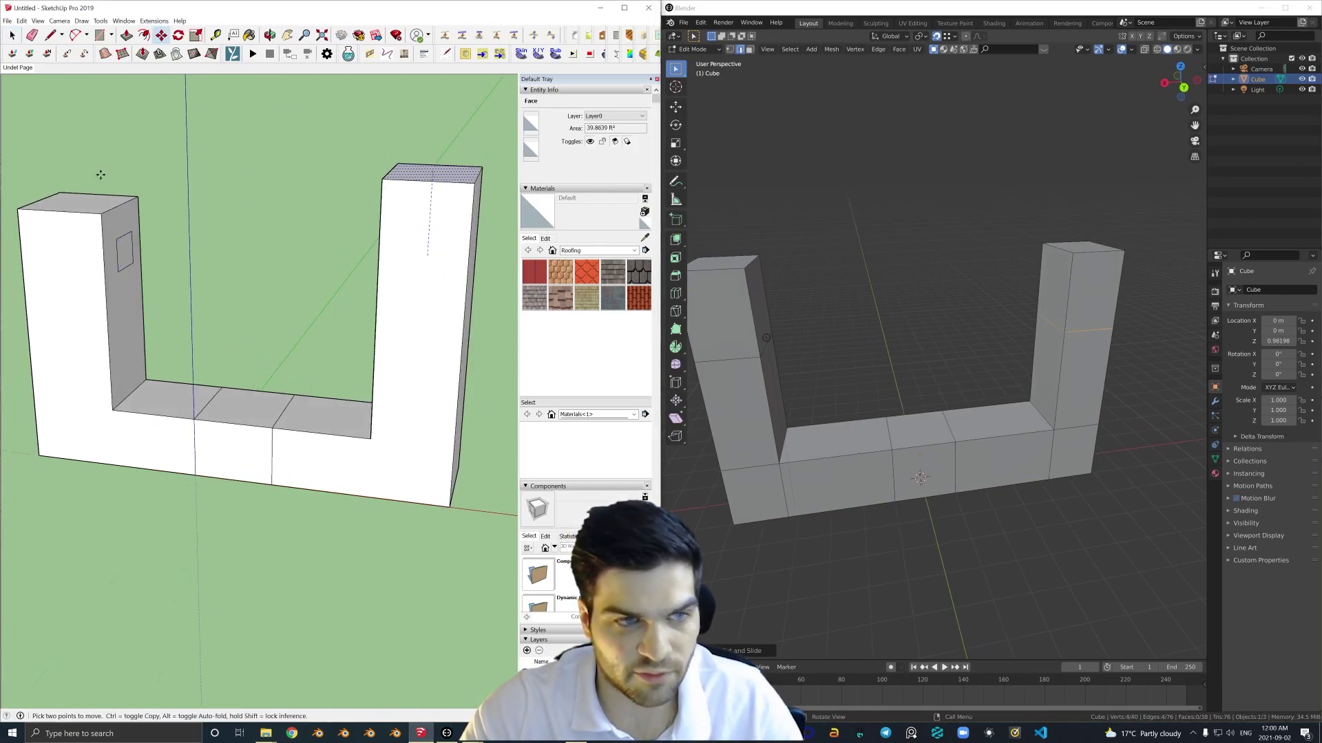
key(Escape)
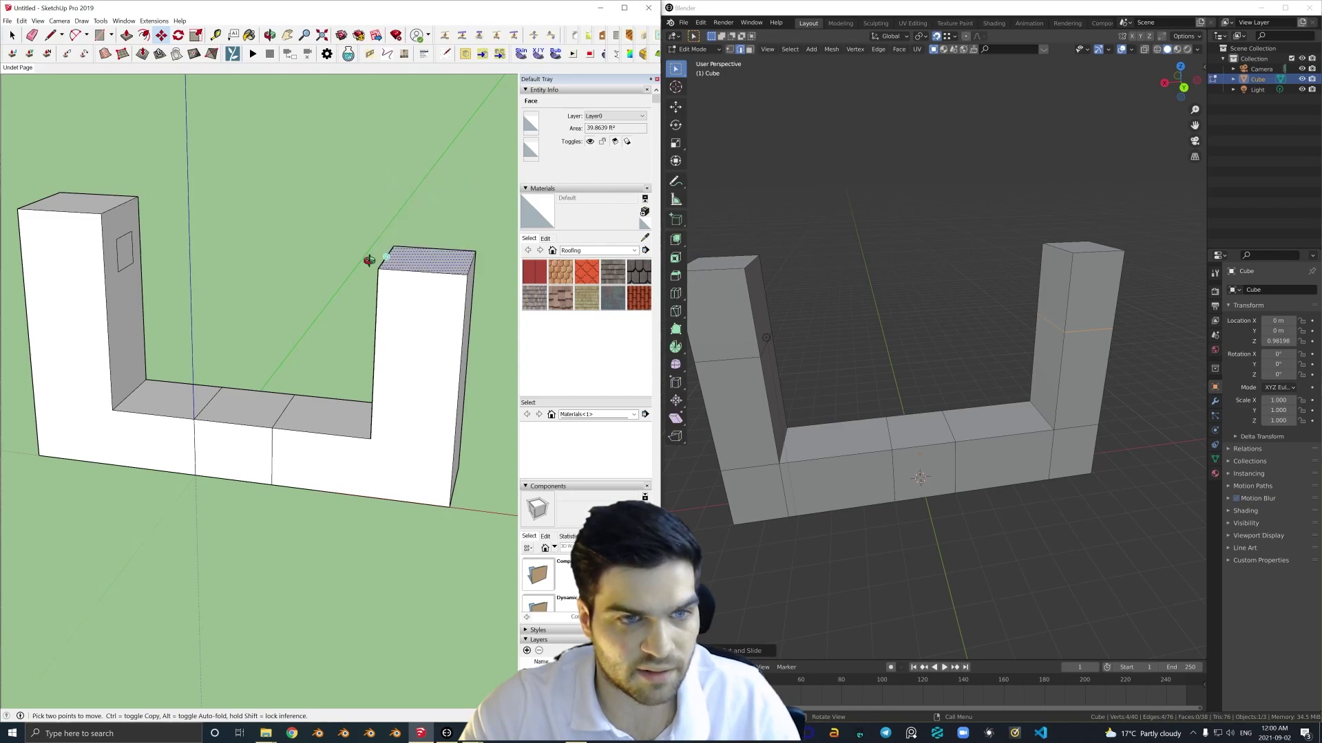
middle_drag(425, 259, 399, 272)
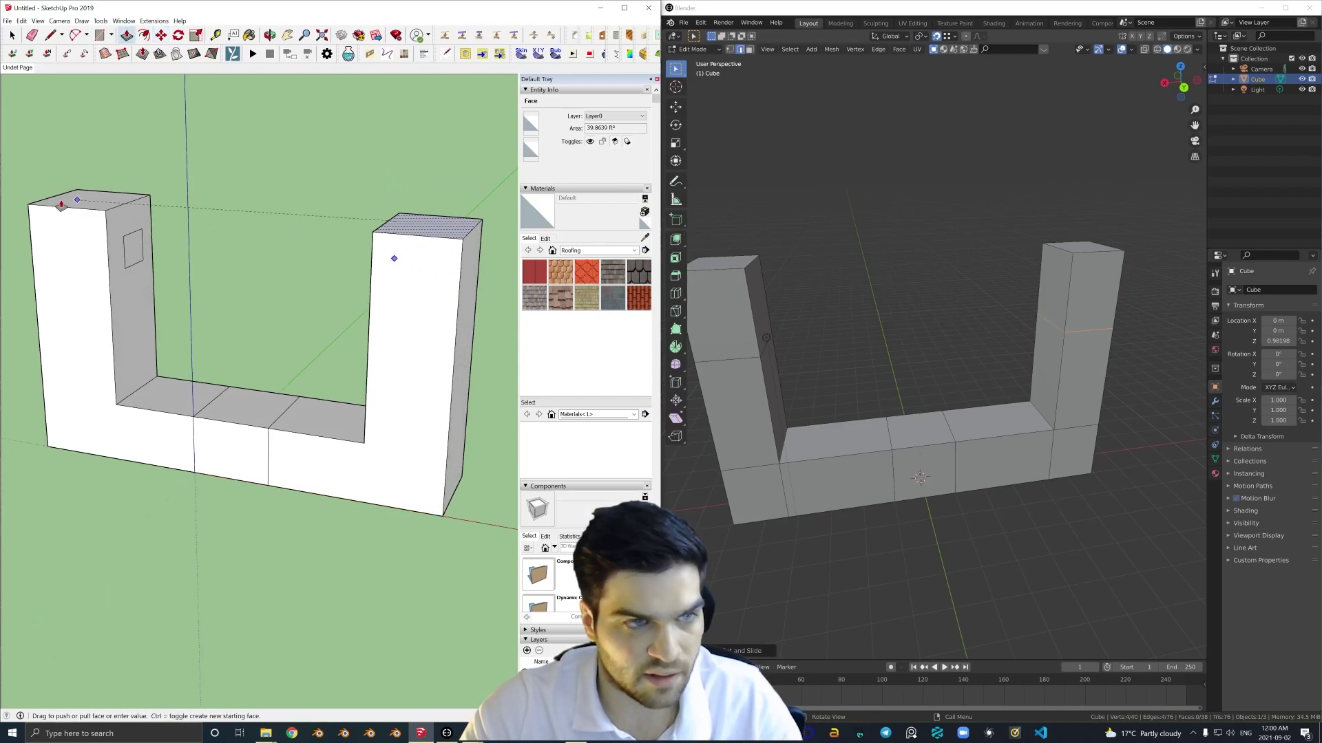
key(p)
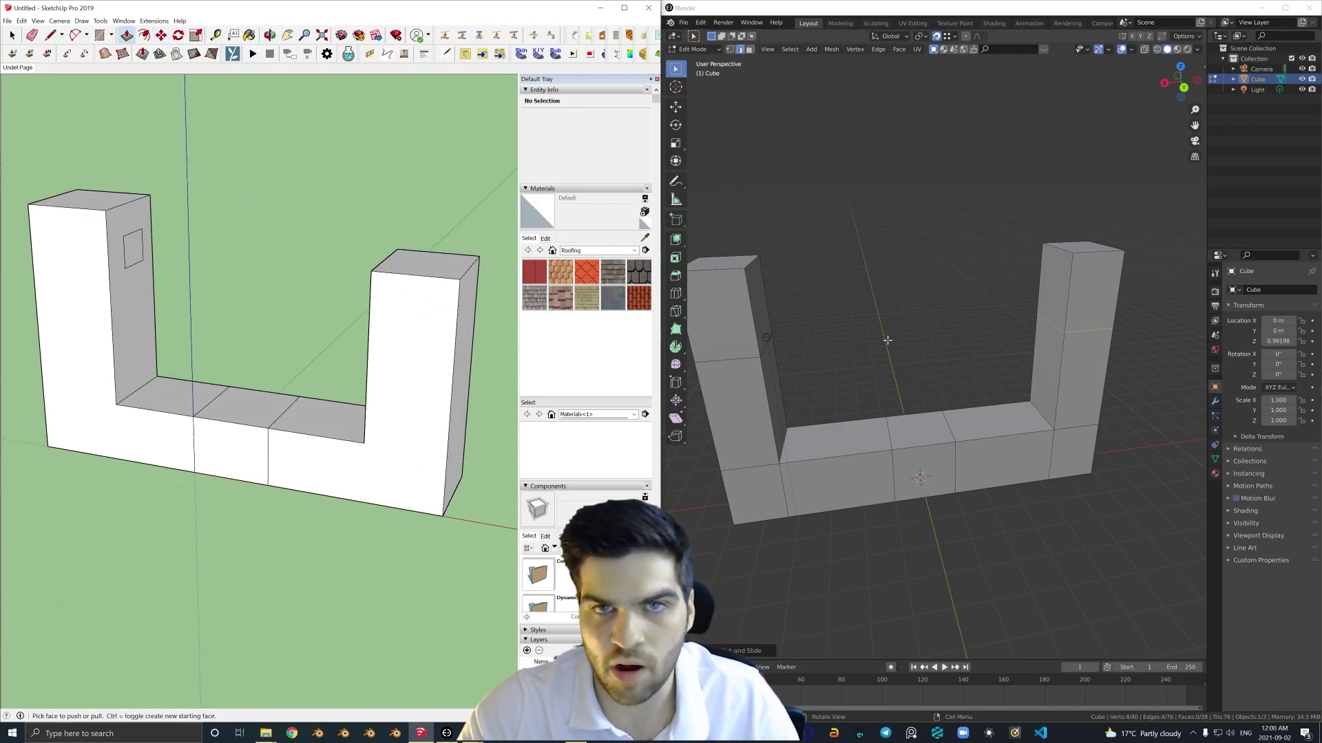
In Blender, open the snapping options and examine the available snap targets.
middle_drag(888, 340, 906, 227)
scroll(906, 227, down, 2)
click(951, 37)
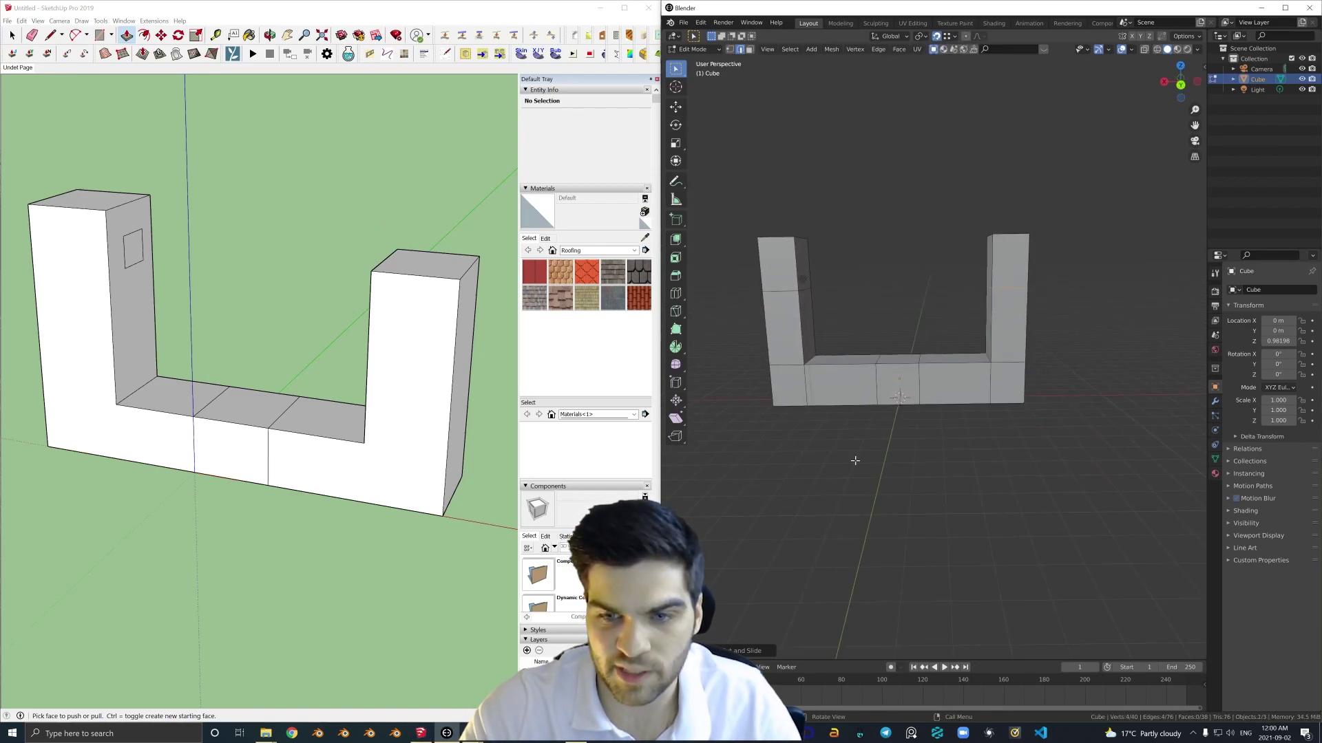
click(947, 39)
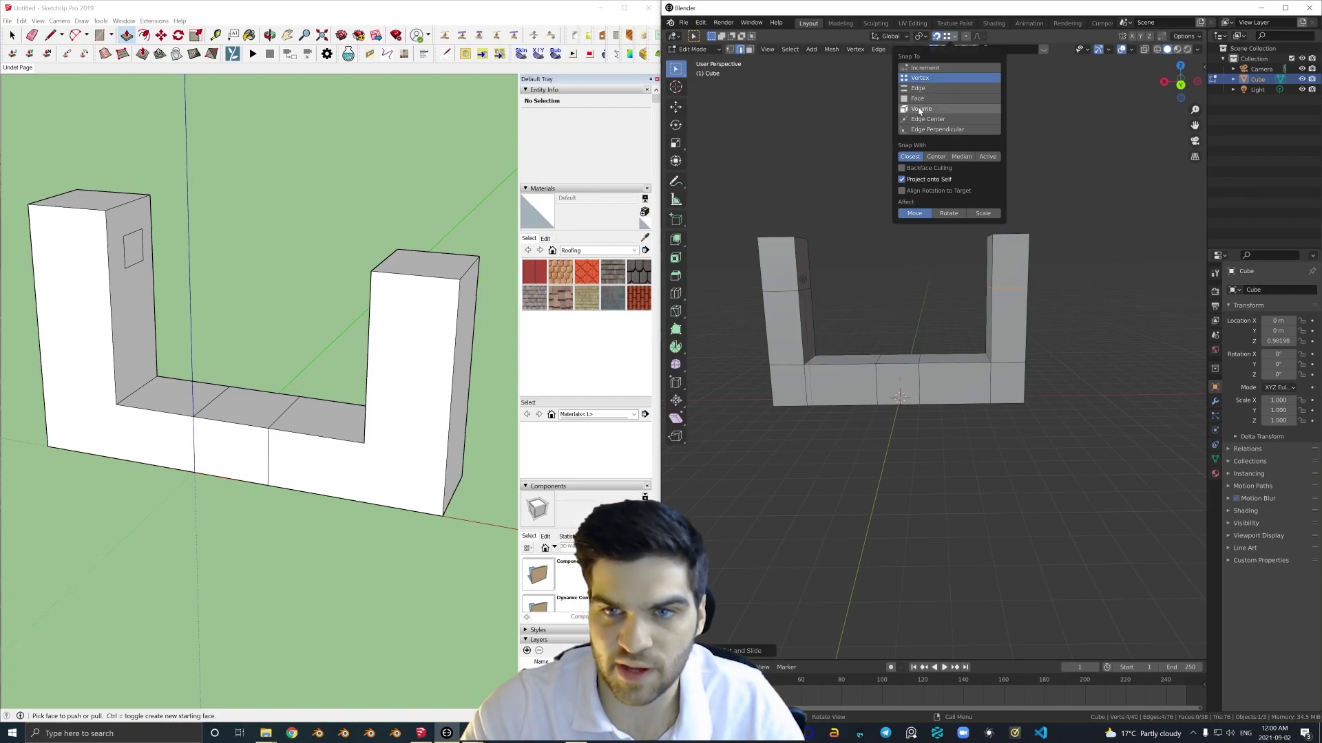
middle_drag(856, 311, 884, 297)
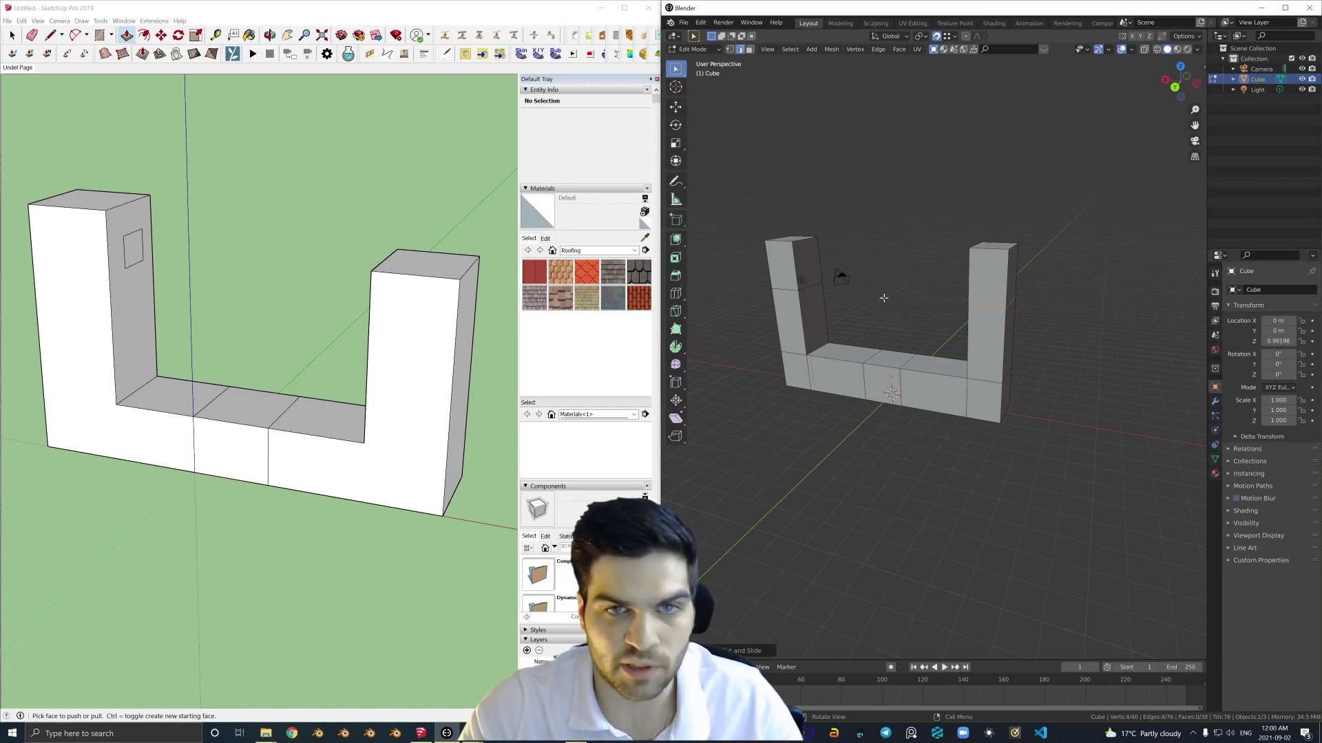
middle_drag(884, 298, 774, 205)
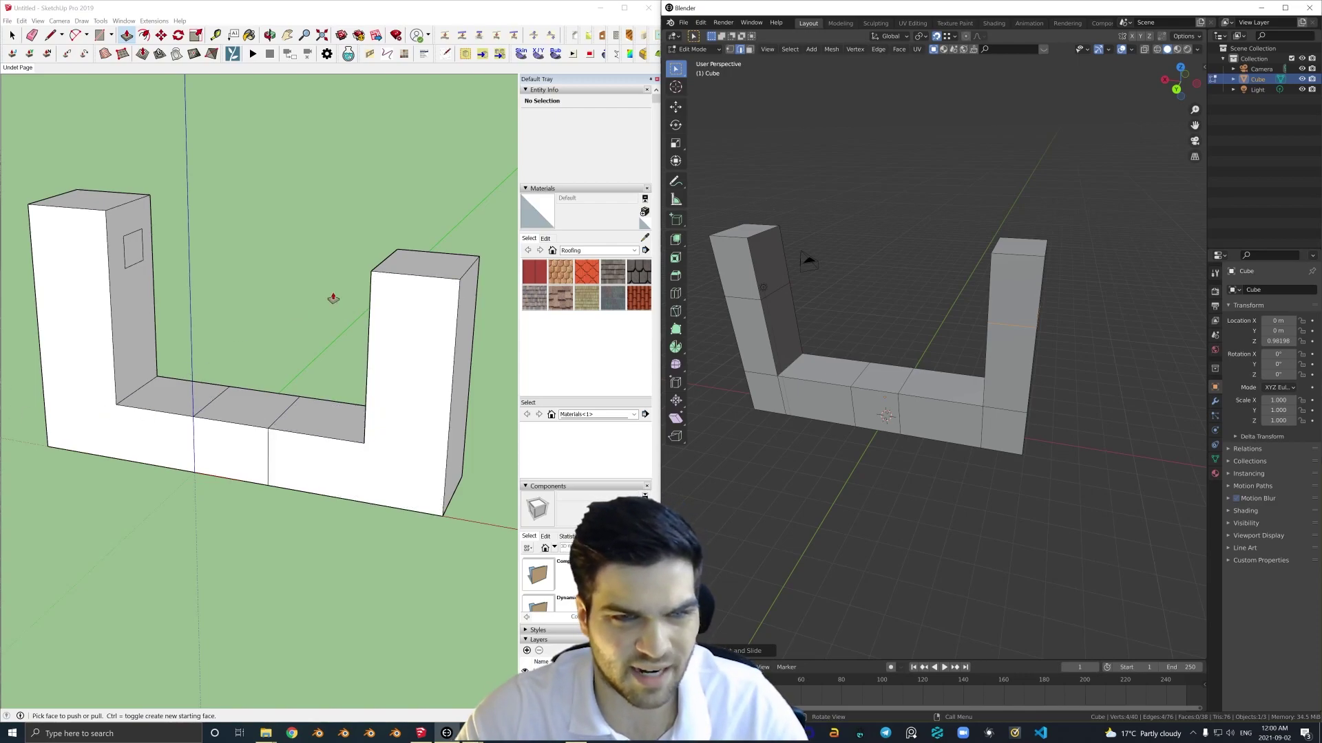
Select the upper inner faces of both towers and inset them together.
mouse_move(798, 276)
middle_down()
mouse_move(838, 274)
mouse_move(760, 254)
mouse_move(982, 233)
mouse_move(967, 213)
middle_up()
scroll(802, 267, up, 2)
shift+click(1018, 207)
key(i)
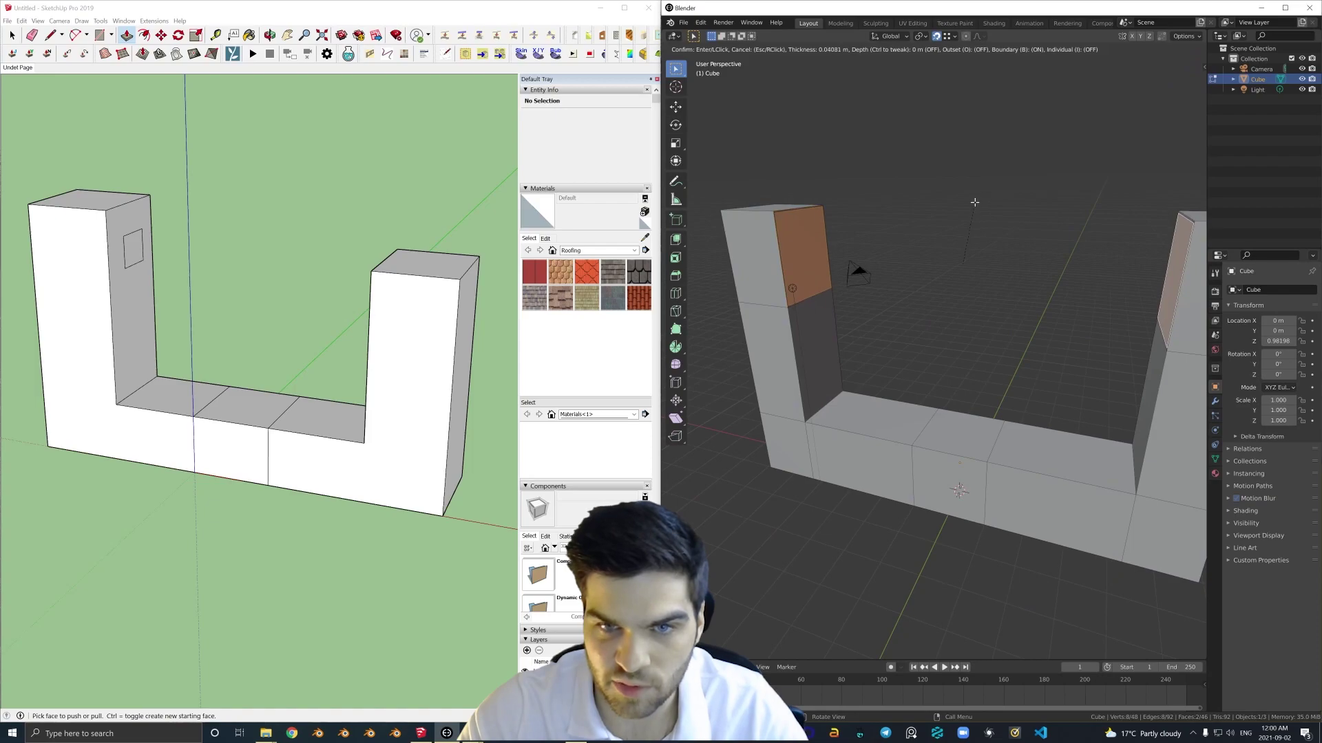
click(974, 207)
In SketchUp, try Push/Pull on the small rectangle and Offset on the inner tower face around it.
middle_drag(452, 415, 444, 415)
click(140, 253)
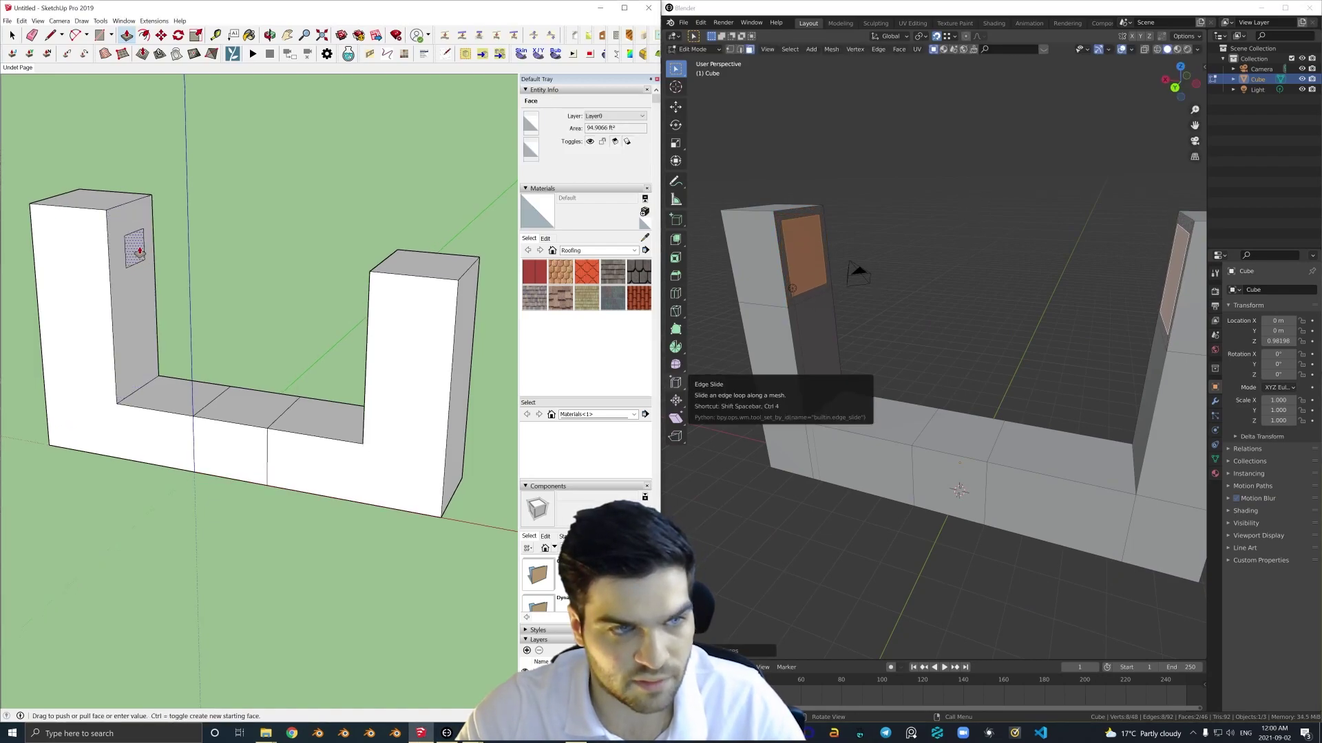
click(128, 225)
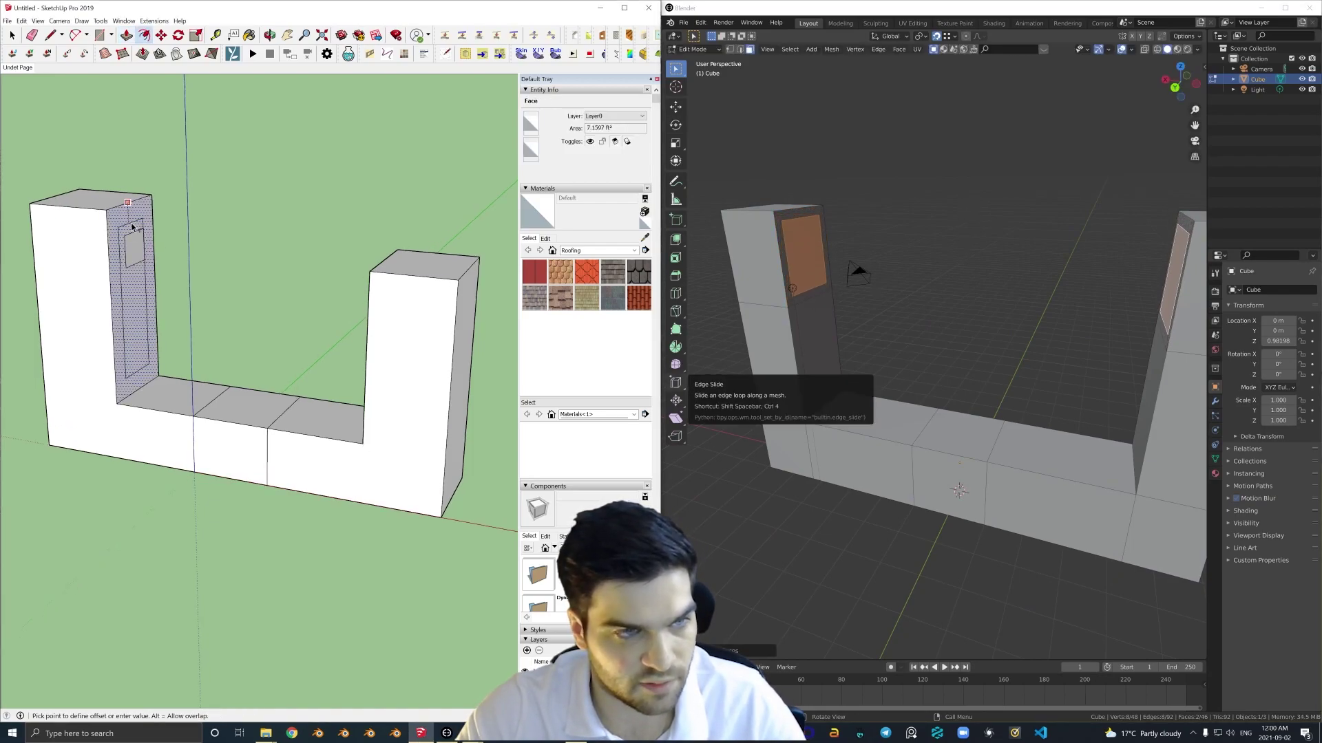
key(Escape)
In Blender, bridge the two inset faces to connect the towers with a beam.
middle_drag(861, 250, 894, 304)
right_click(1010, 278)
click(986, 274)
Select opposite faces on both sides of the connecting beam near its middle and inset them together.
click(869, 249)
key(3)
click(840, 263)
scroll(840, 263, up, 3)
key(i)
click(970, 274)
key(ctrl+z)
shift+click(958, 276)
key(i)
click(1049, 214)
Bridge the two inset beam faces to open a slot through the beam, and leave Edit Mode.
right_click(905, 332)
click(902, 330)
mouse_move(929, 335)
middle_down()
mouse_move(776, 316)
mouse_move(951, 269)
mouse_move(828, 283)
mouse_move(924, 287)
middle_up()
key(Tab)
scroll(951, 268, down, 4)
scroll(916, 283, up, 3)
In SketchUp, draw a rectangle on the front face of the shorter tower.
middle_drag(339, 415, 296, 387)
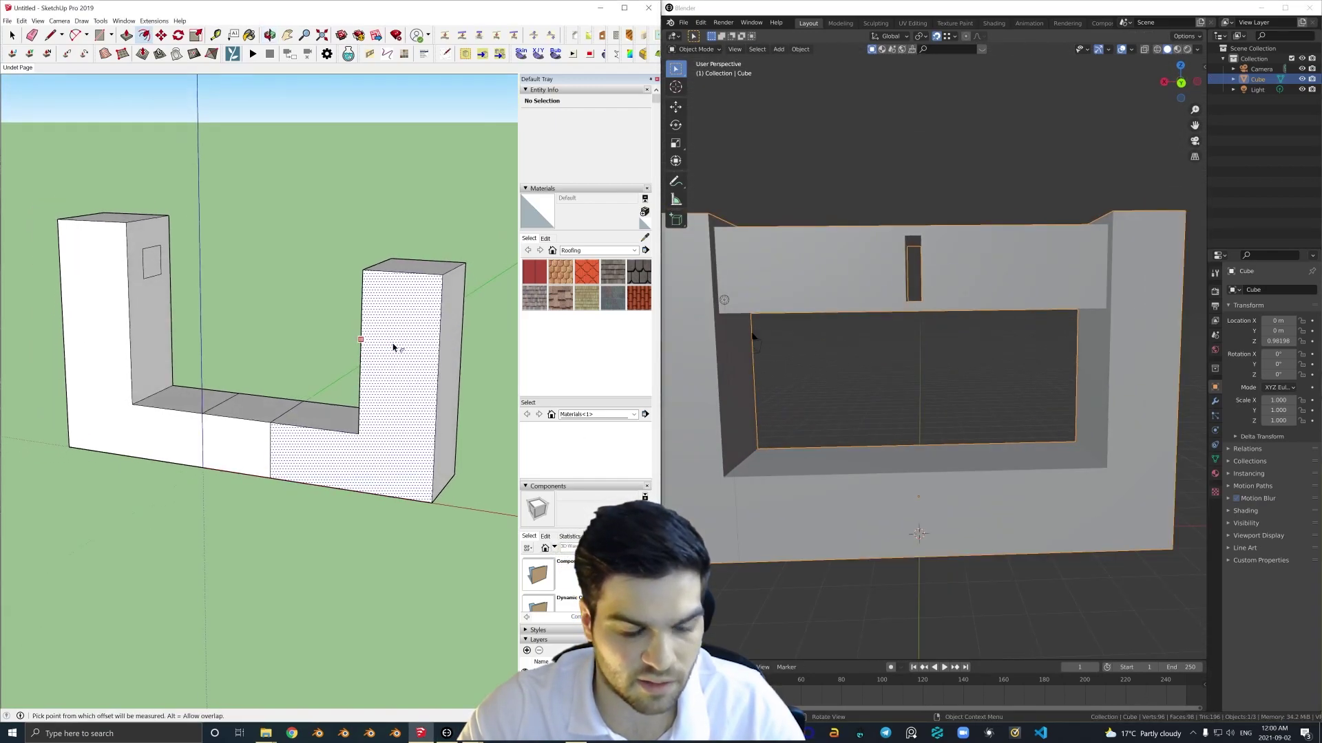
scroll(395, 345, up, 1)
key(r)
drag(381, 326, 428, 376)
middle_drag(428, 376, 373, 378)
Push the rectangle on the tower's front face through to the back to cut an opening.
key(p)
click(402, 360)
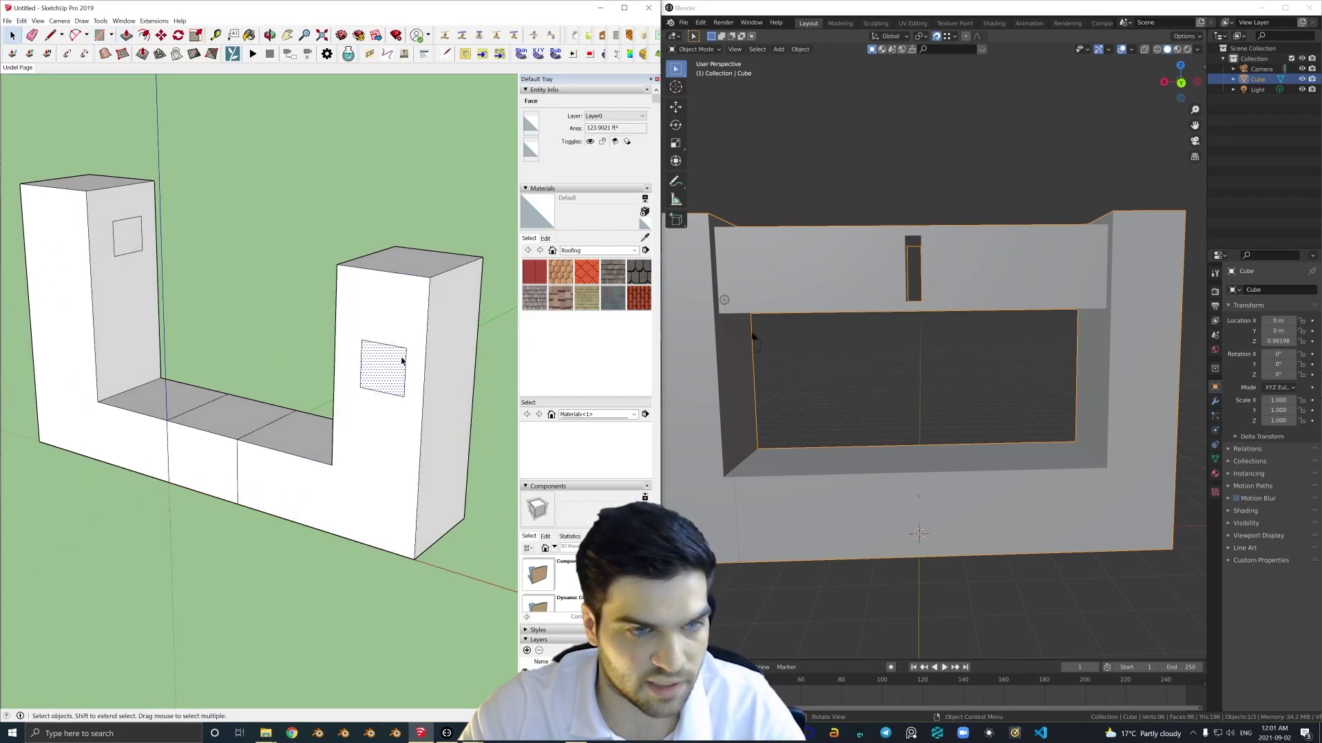
key(p)
mouse_move(417, 295)
middle_down()
mouse_move(487, 283)
mouse_move(427, 298)
middle_up()
key(ctrl+z)
click(384, 352)
click(381, 241)
mouse_move(381, 241)
middle_down()
mouse_move(180, 378)
mouse_move(275, 310)
middle_up()
scroll(274, 310, down, 1)
In Blender, add a cube at the front face of the end tower and scale it to 0.430.
scroll(984, 361, down, 2)
mouse_move(985, 361)
middle_down()
mouse_move(833, 365)
mouse_move(981, 358)
middle_up()
mouse_move(980, 359)
shift+middle_down()
mouse_move(846, 376)
mouse_move(824, 399)
mouse_move(906, 387)
shift+middle_up()
key(shift+a)
mouse_move(931, 374)
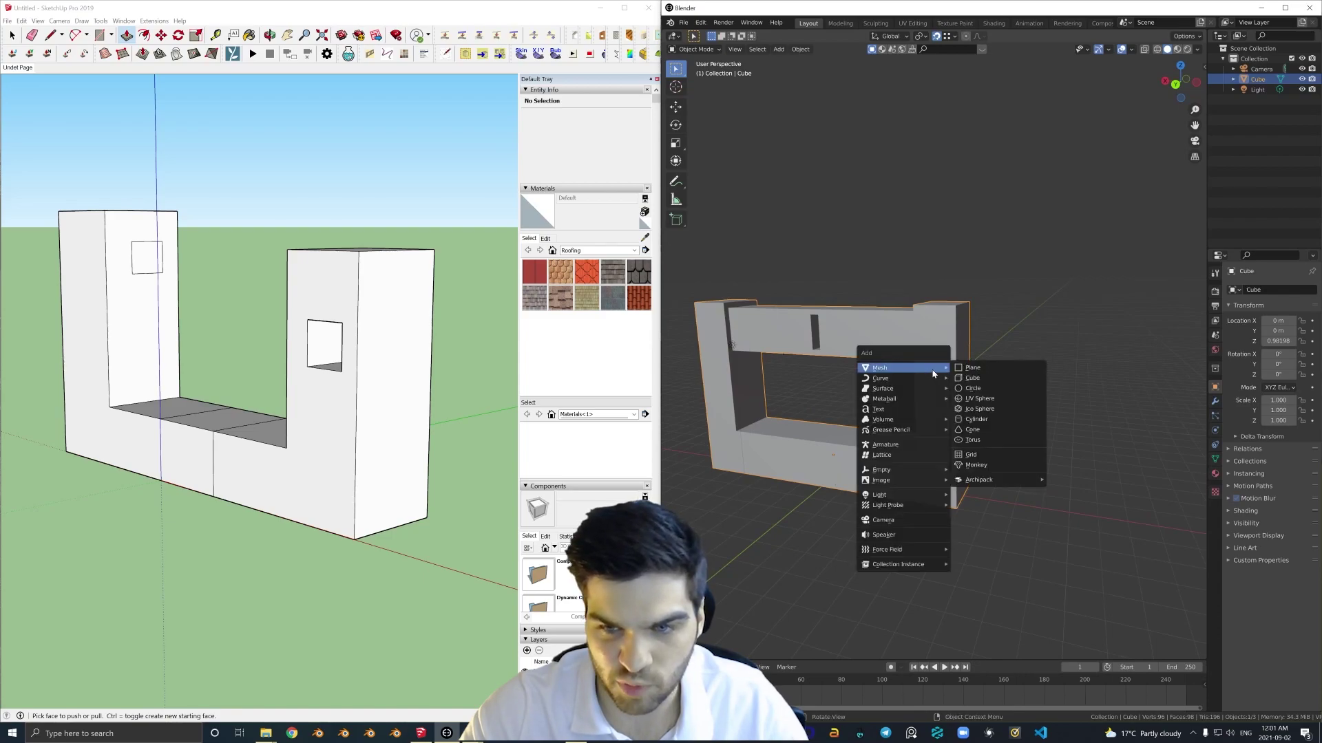
click(974, 378)
key(s)
middle_drag(1074, 366, 846, 397)
click(984, 377)
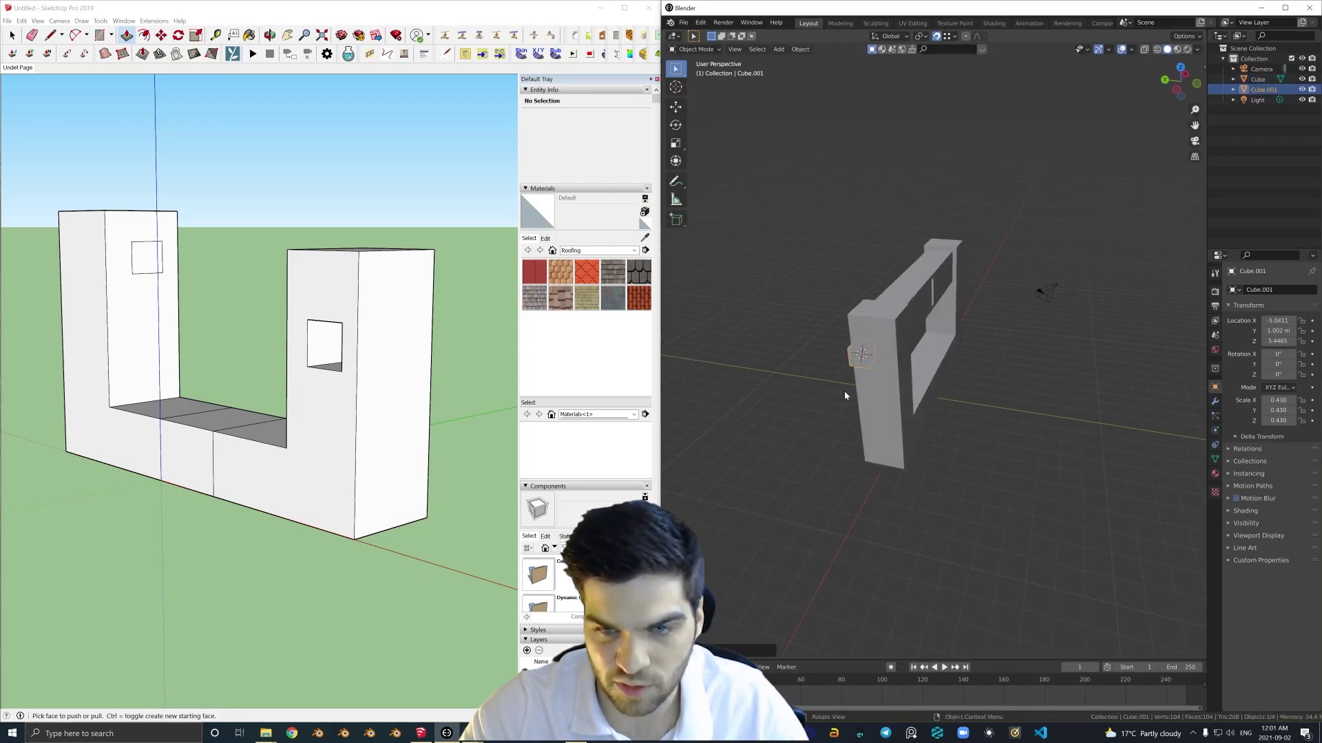
In Edit Mode, move the small cube's end face along Y to extend it through the tower.
key(Tab)
click(872, 356)
key(g)
key(y)
click(927, 365)
key(Tab)
Add a Boolean modifier set to Difference to the U-shaped body, with the small cube as its object.
middle_drag(928, 364, 965, 328)
click(965, 328)
click(1215, 403)
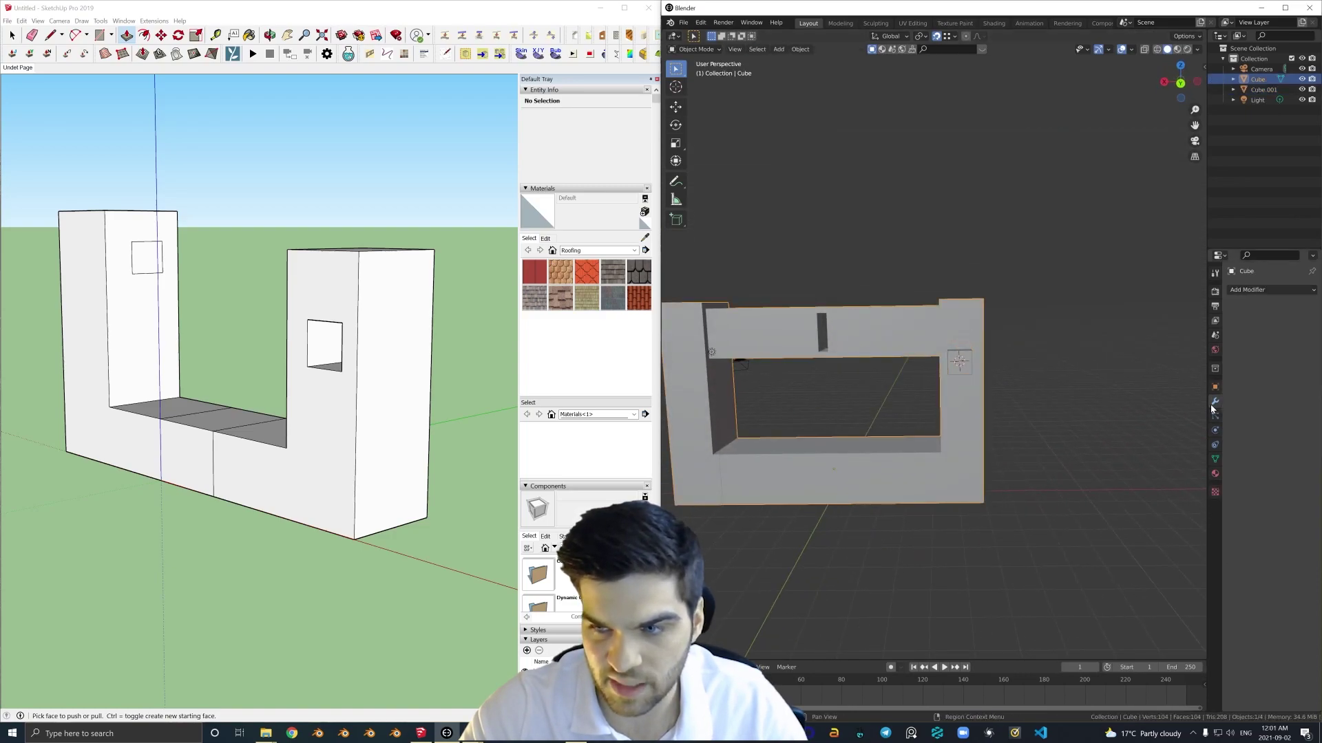
click(1271, 290)
click(1115, 342)
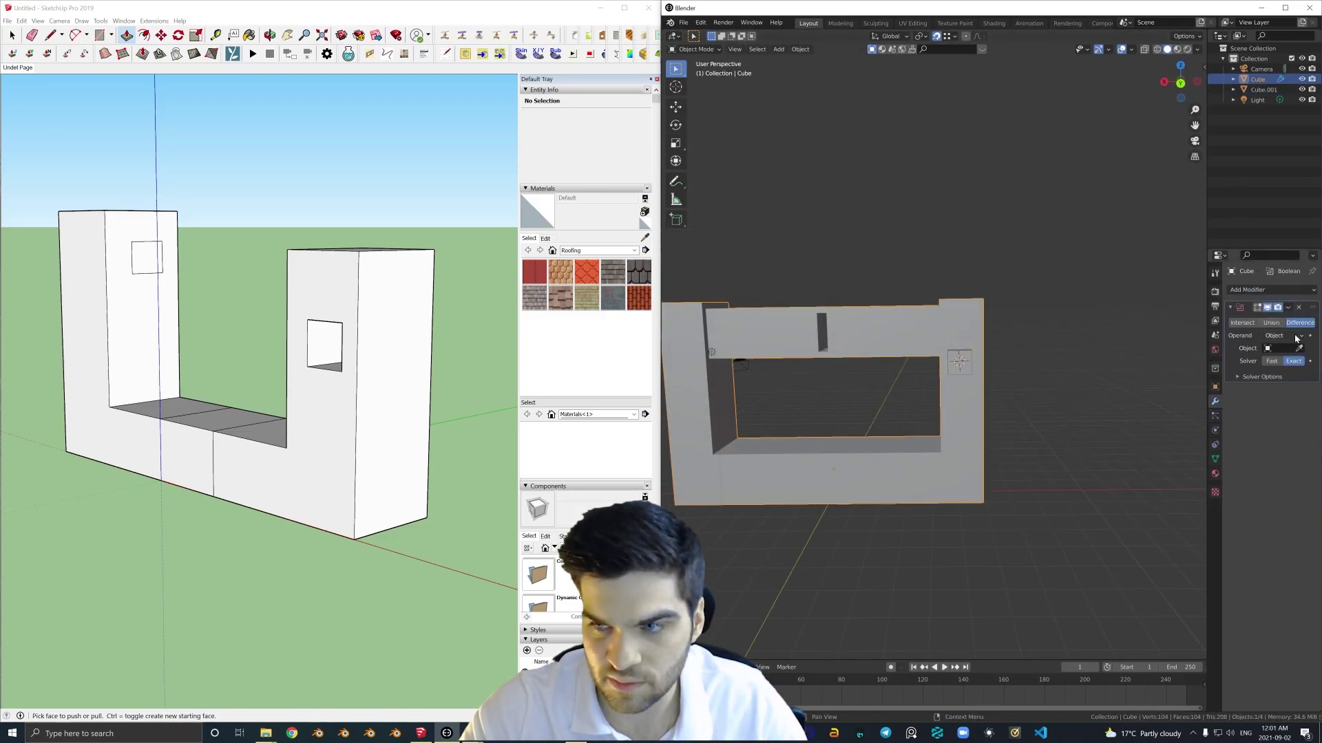
click(959, 363)
Hide the cutter cube to inspect the opening in the tower, and show the cube again.
middle_drag(956, 362, 885, 361)
click(881, 327)
scroll(883, 332, up, 4)
scroll(936, 363, down, 5)
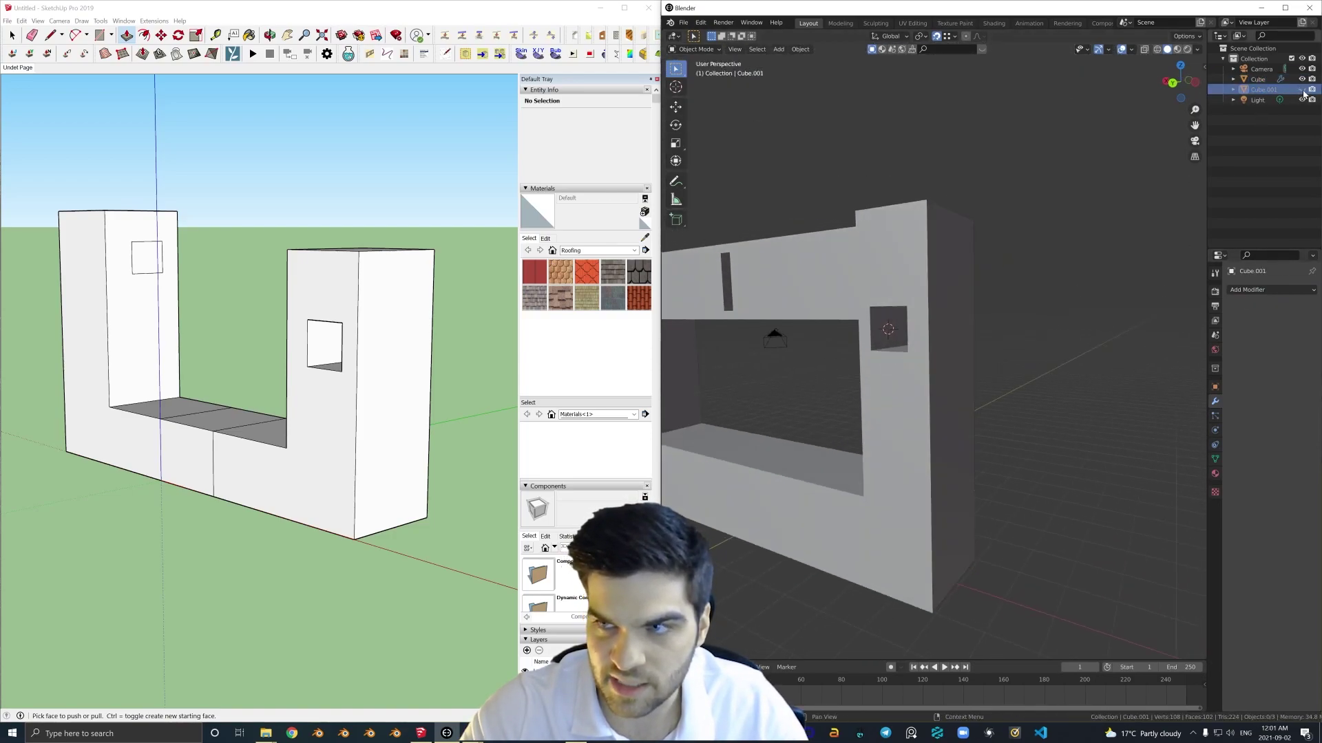
click(1302, 90)
scroll(815, 329, up, 3)
Delete the cutter cube and undo the deletion.
click(935, 358)
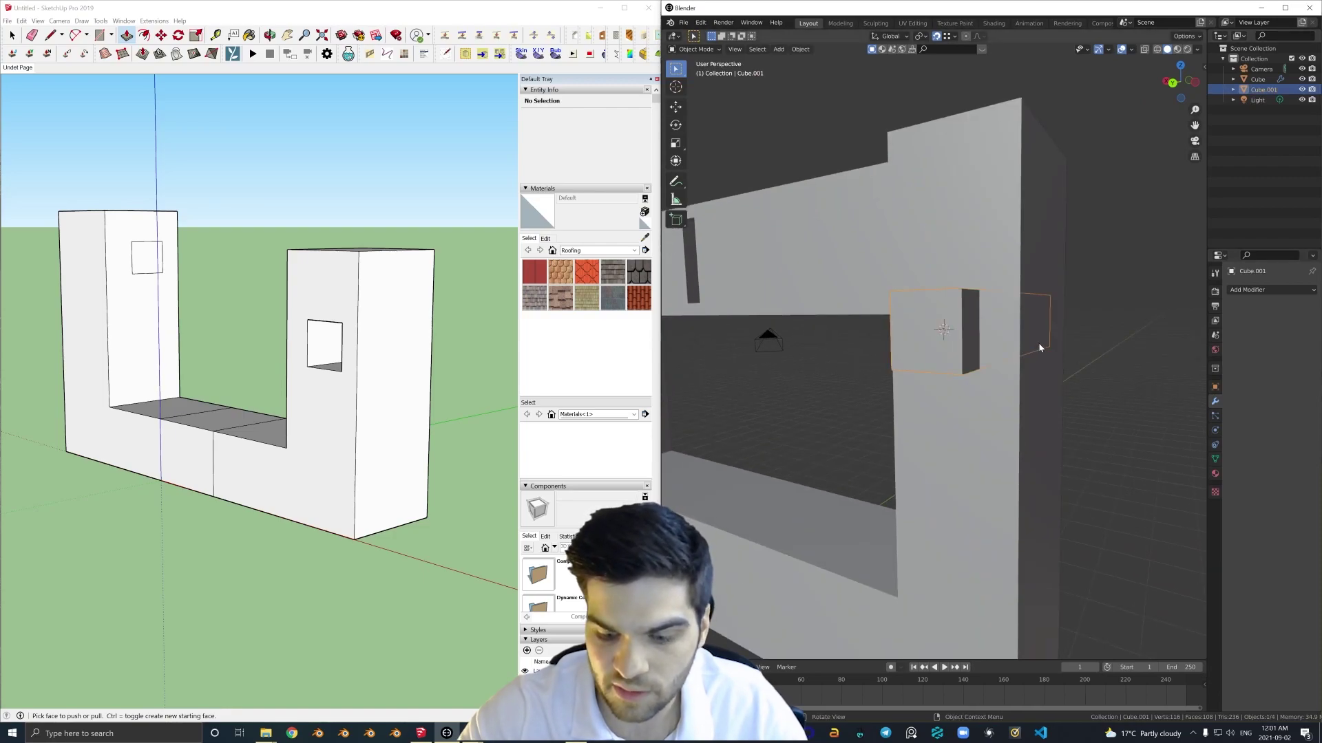
key(Delete)
key(ctrl+z)
scroll(1032, 345, down, 3)
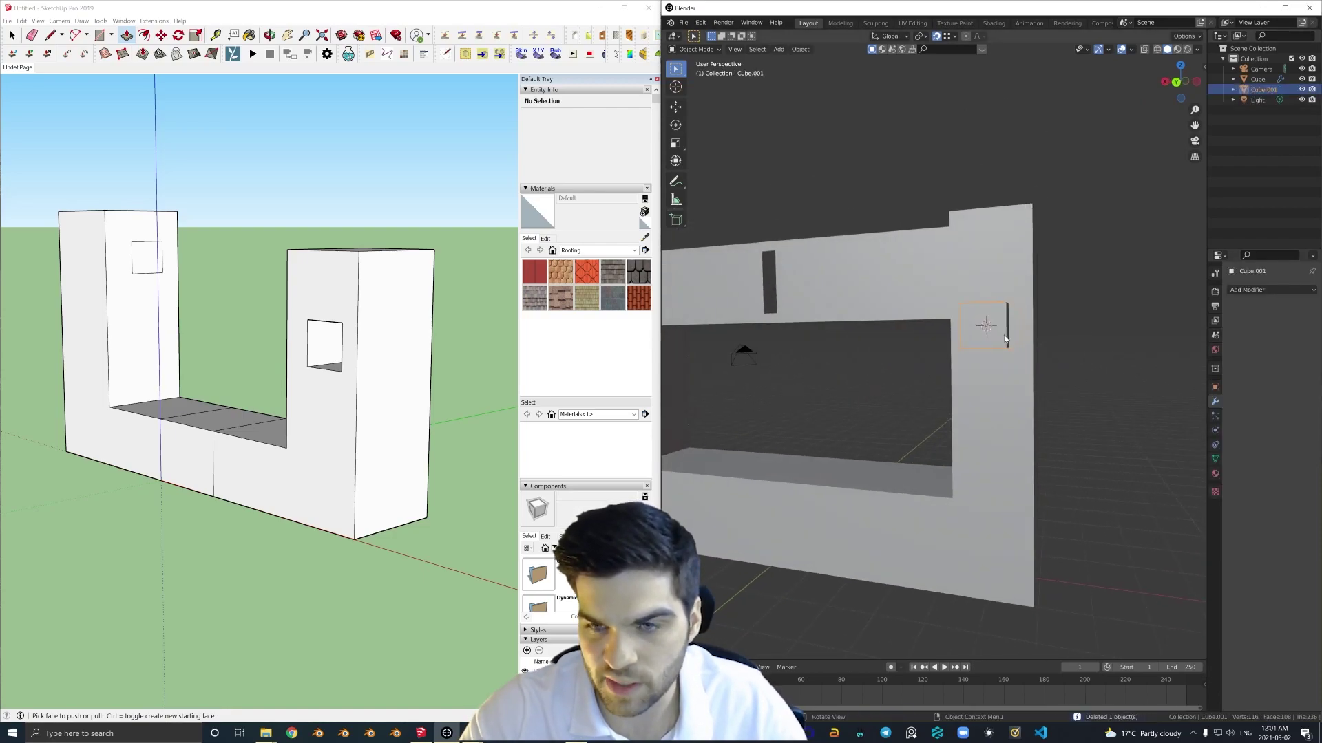
Hide the cutter cube and vary its Z location down and back up to shift the opening, leaving it at 4.9765 m.
middle_drag(1191, 222, 1005, 300)
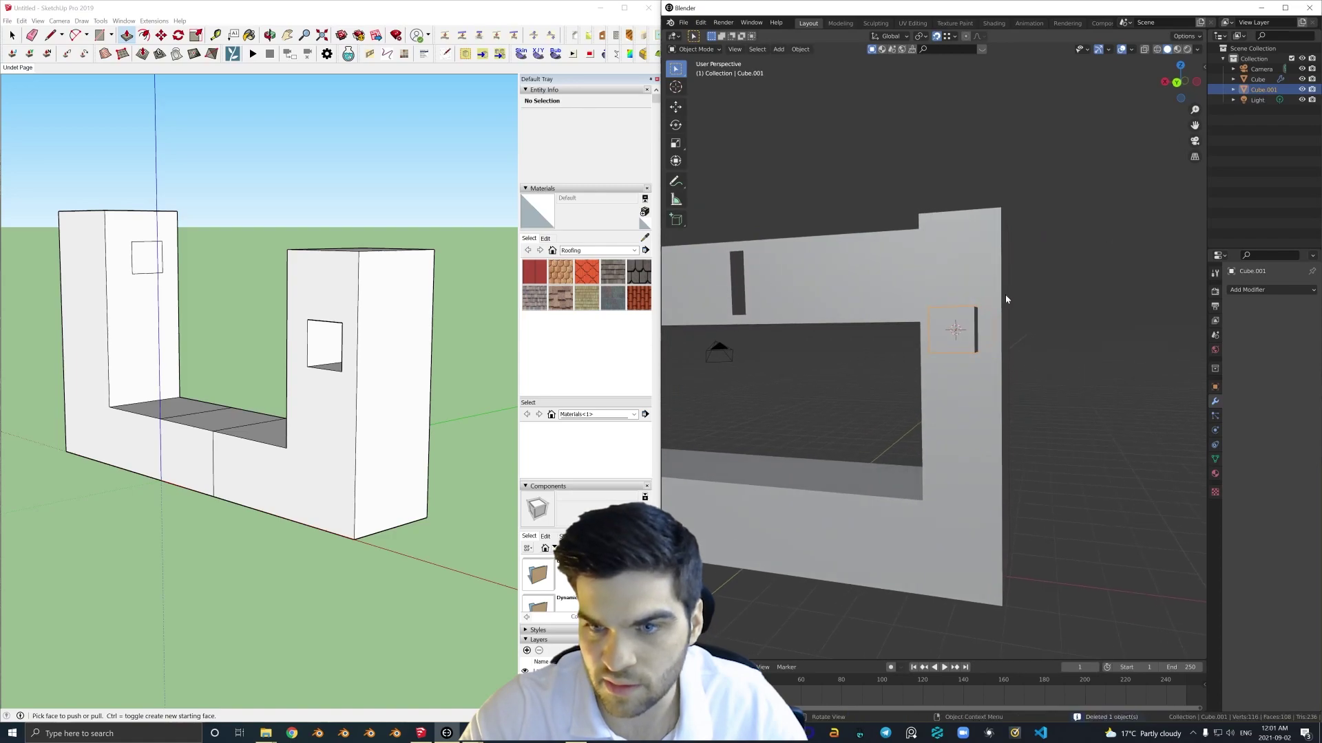
click(1203, 67)
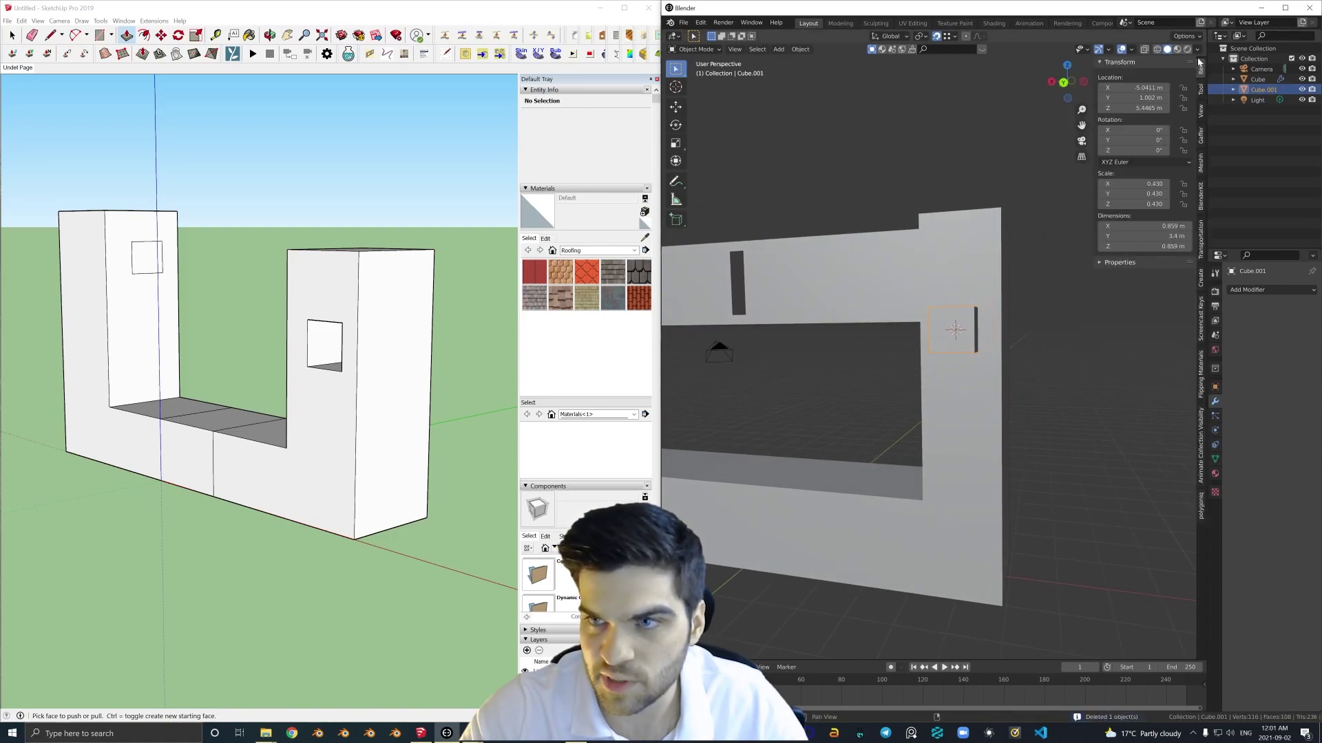
click(1302, 89)
drag(1146, 108, 1012, 109)
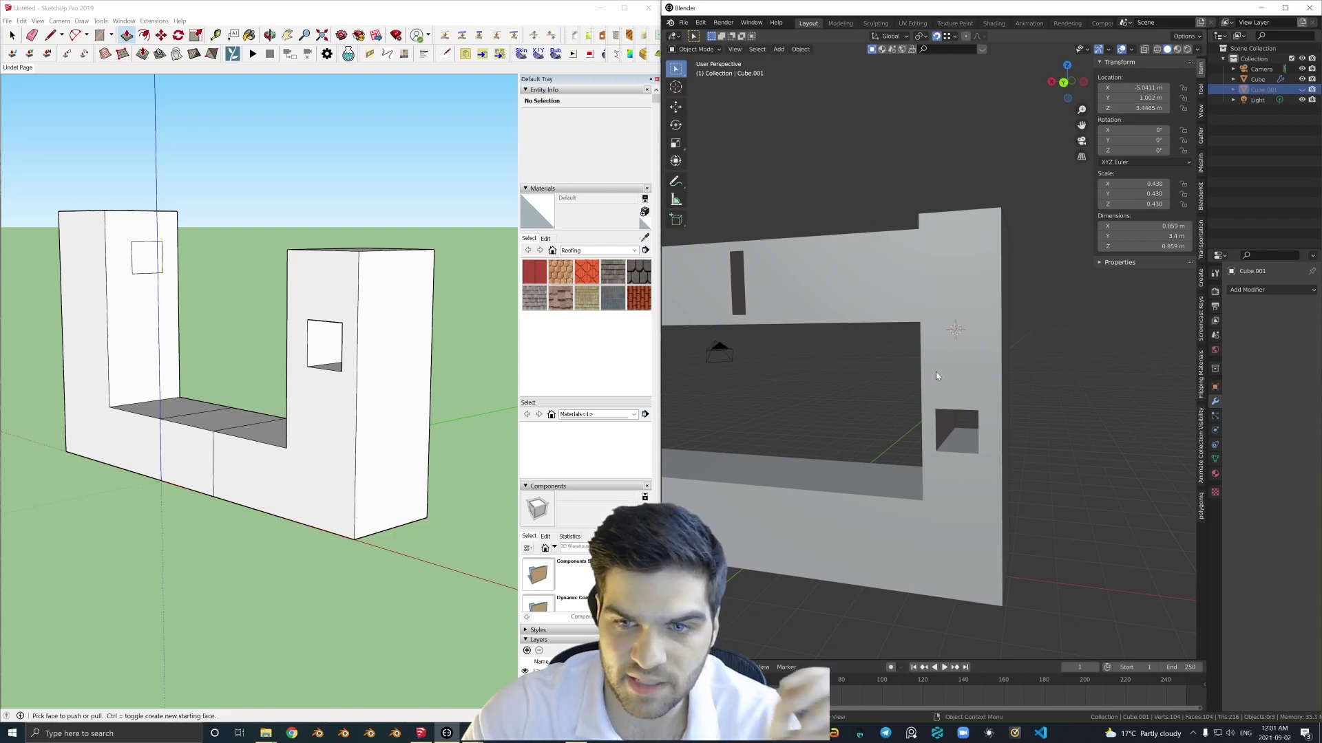
drag(1143, 108, 1194, 108)
In SketchUp, select the faces and edges of the square tower opening and move them down toward the base.
mouse_move(401, 323)
middle_down()
mouse_move(487, 336)
mouse_move(457, 289)
mouse_move(403, 317)
mouse_move(442, 322)
mouse_move(422, 309)
middle_up()
click(12, 35)
drag(298, 267, 378, 370)
key(m)
click(369, 306)
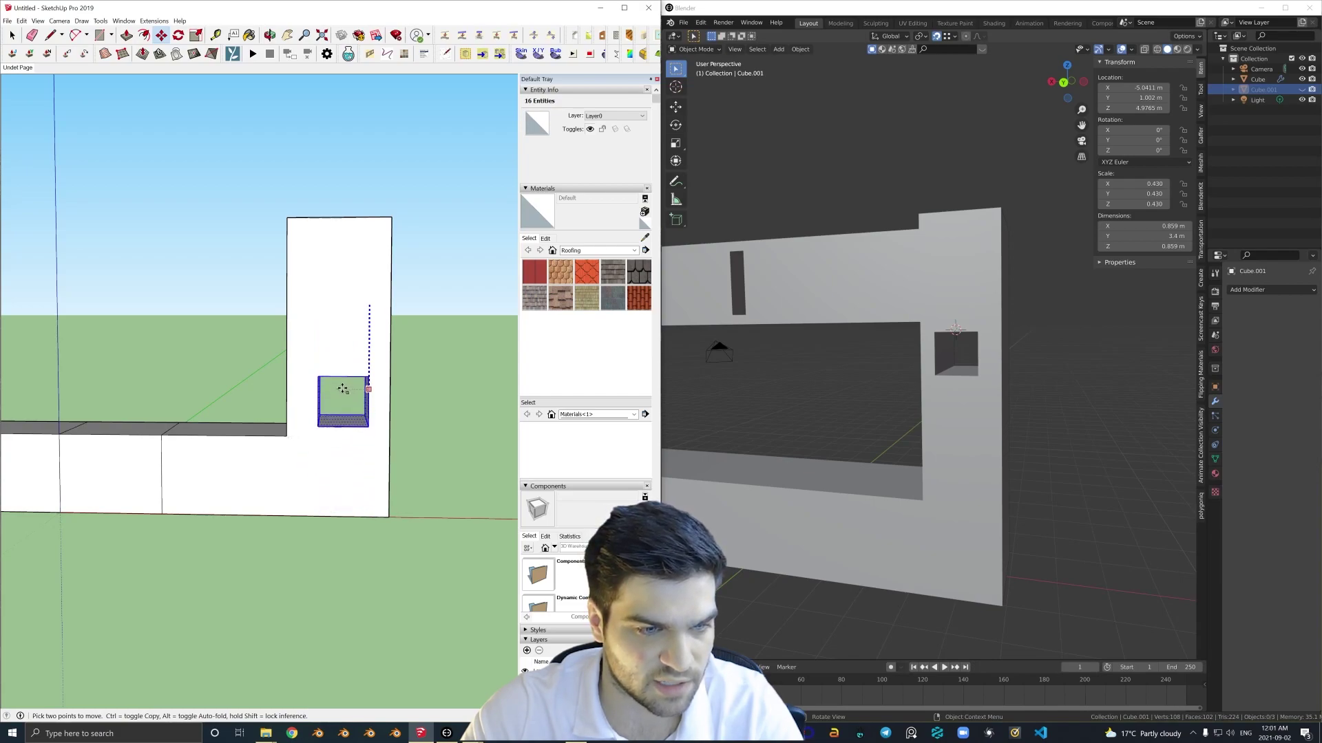
click(347, 452)
Move the selected opening back up into the upper half of the tower and clear the selection.
scroll(305, 458, up, 2)
middle_drag(304, 457, 291, 425)
click(348, 486)
click(356, 274)
click(353, 232)
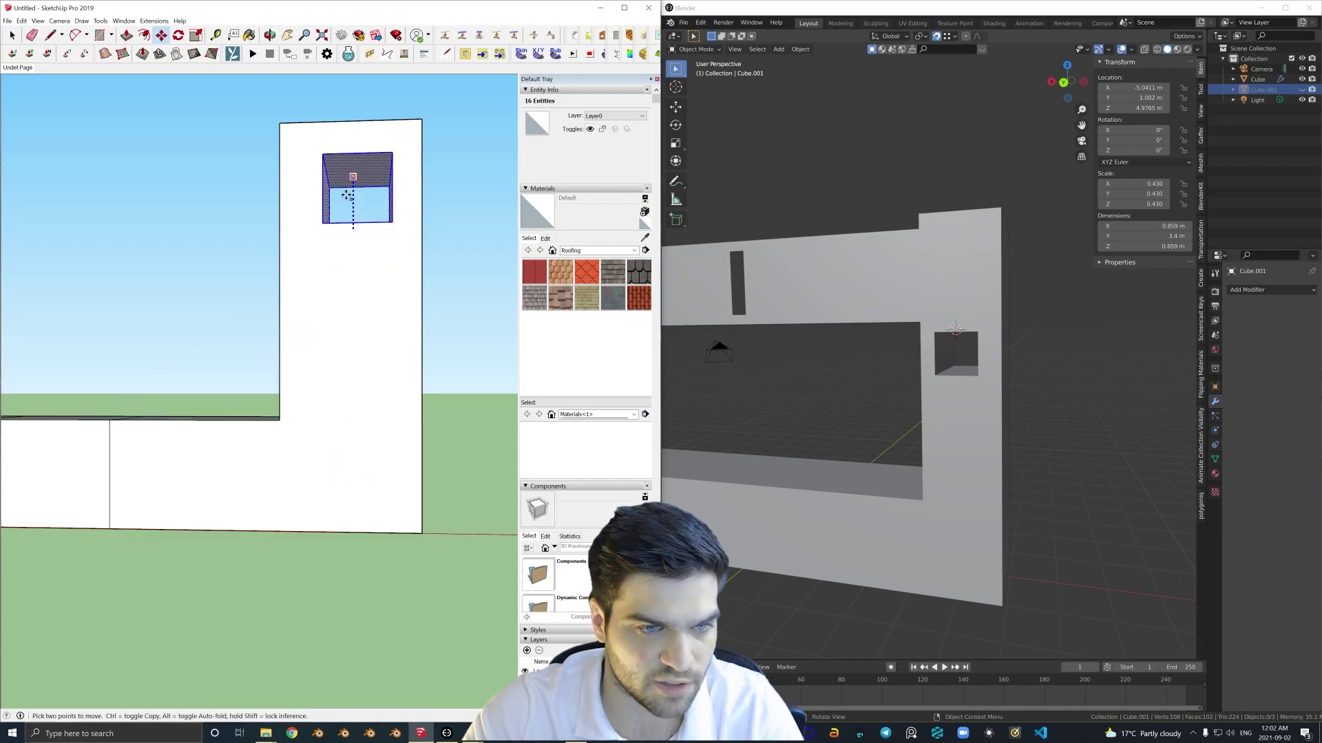
click(358, 264)
key(ctrl+t)
middle_drag(788, 258, 688, 316)
mouse_move(936, 242)
middle_down()
mouse_move(903, 253)
mouse_move(1005, 258)
middle_up()
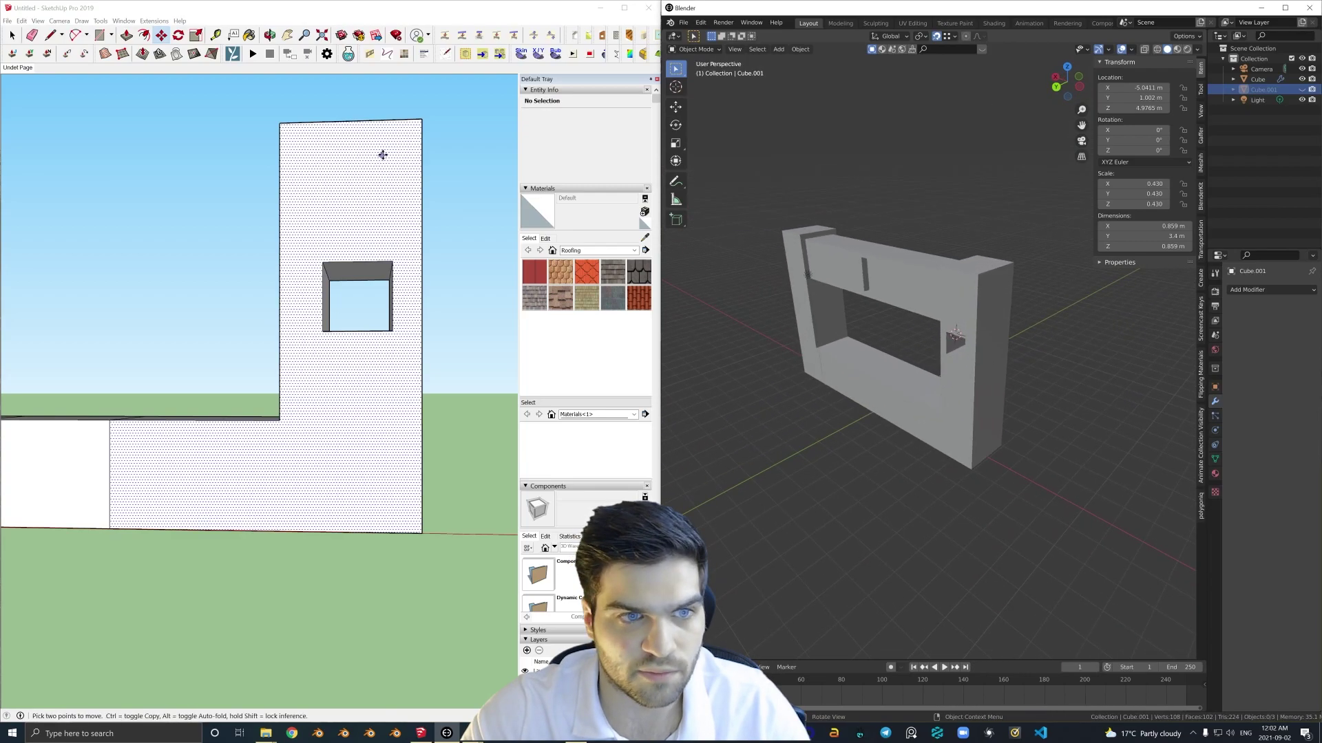
mouse_move(357, 264)
middle_down()
mouse_move(385, 310)
mouse_move(353, 359)
middle_up()
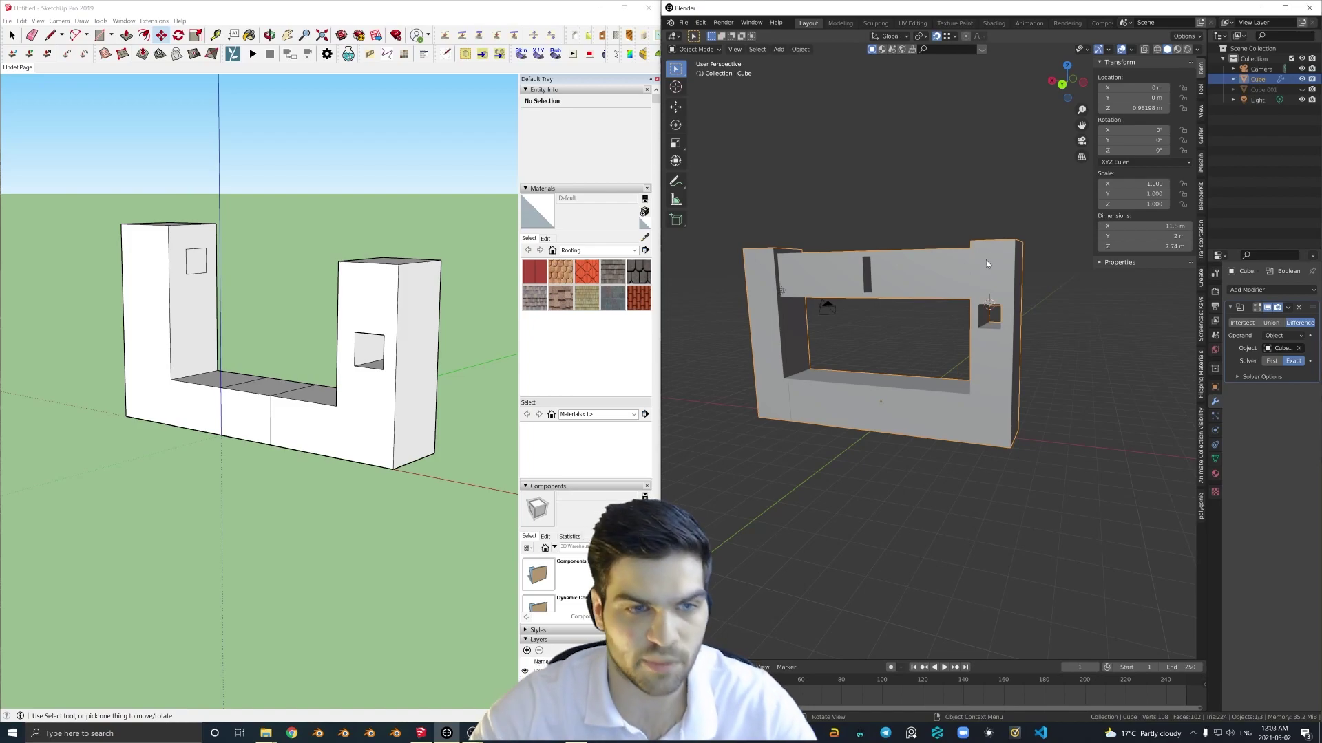
mouse_move(412, 296)
middle_down()
mouse_move(283, 358)
mouse_move(415, 294)
middle_up()
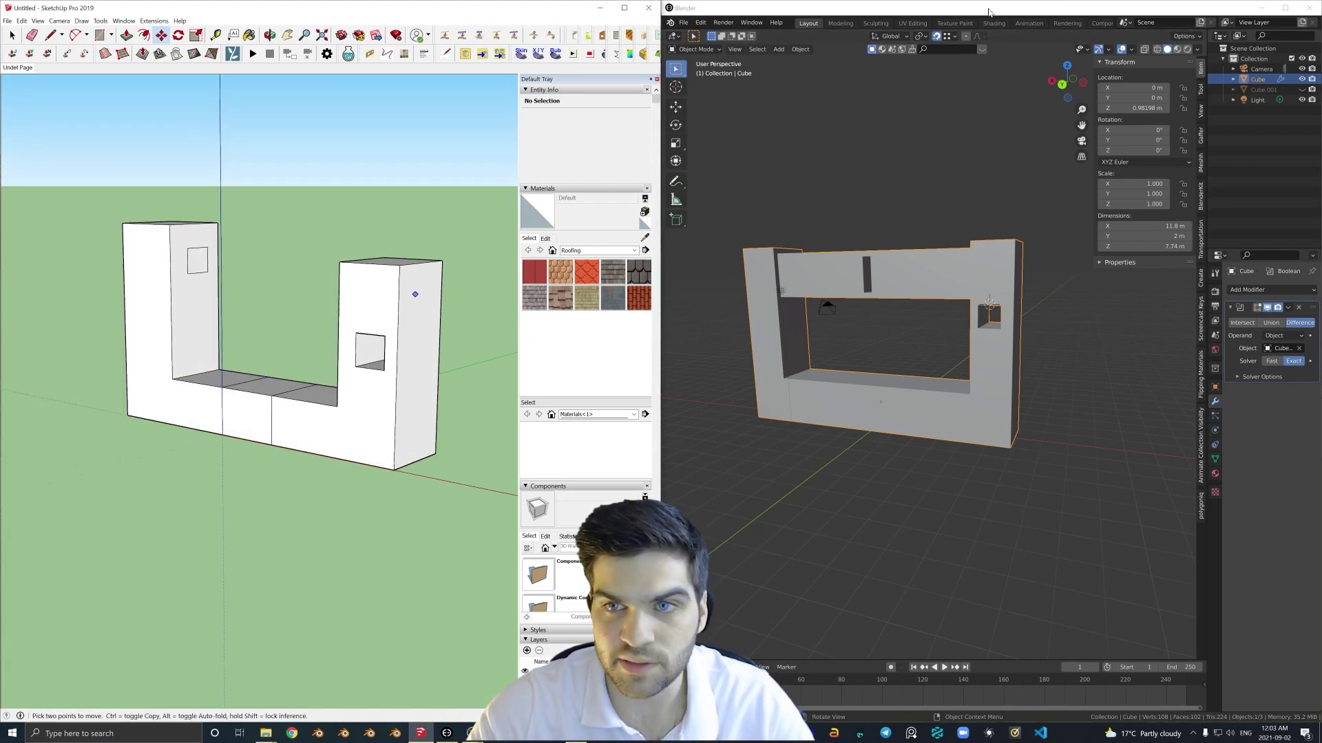
Switch to a maximized Blender window and remove the Boolean modifier from the main body.
double_click(992, 12)
mouse_move(792, 490)
middle_down()
mouse_move(727, 472)
mouse_move(762, 484)
middle_up()
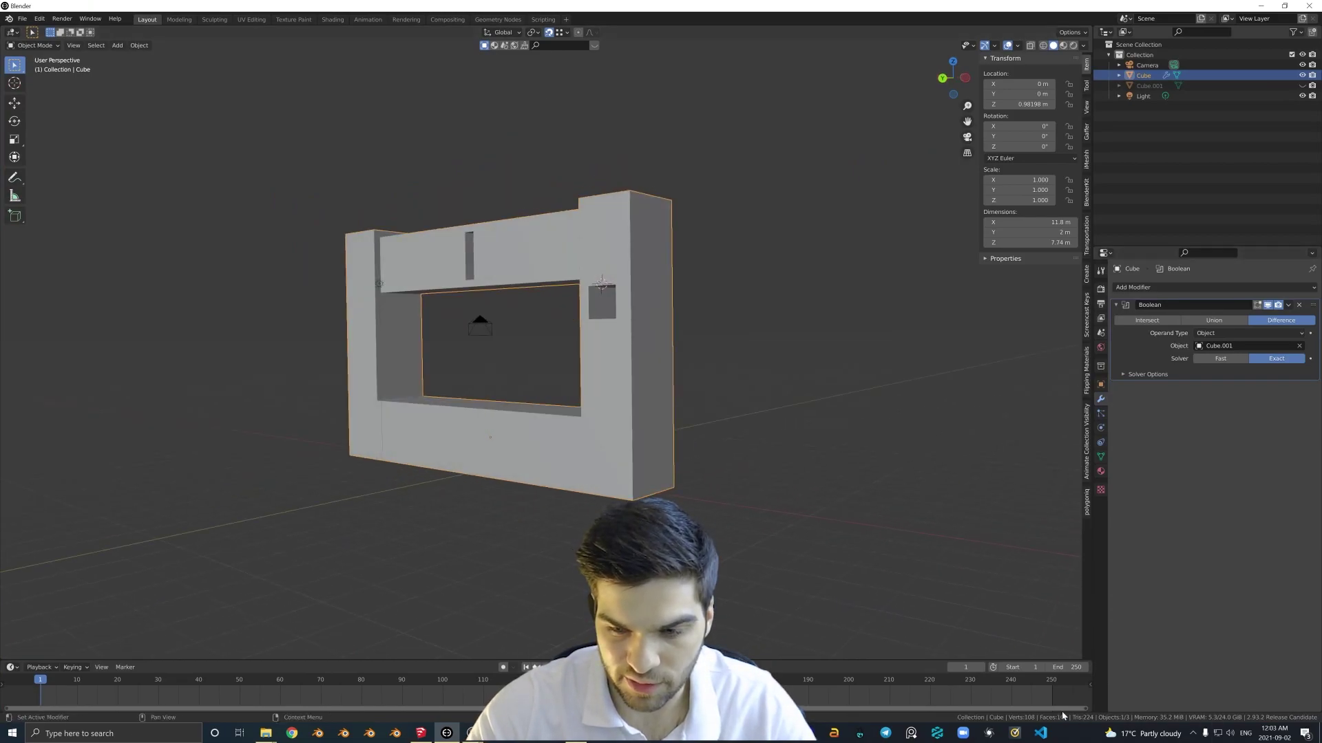
middle_drag(1051, 367, 1081, 388)
click(1170, 287)
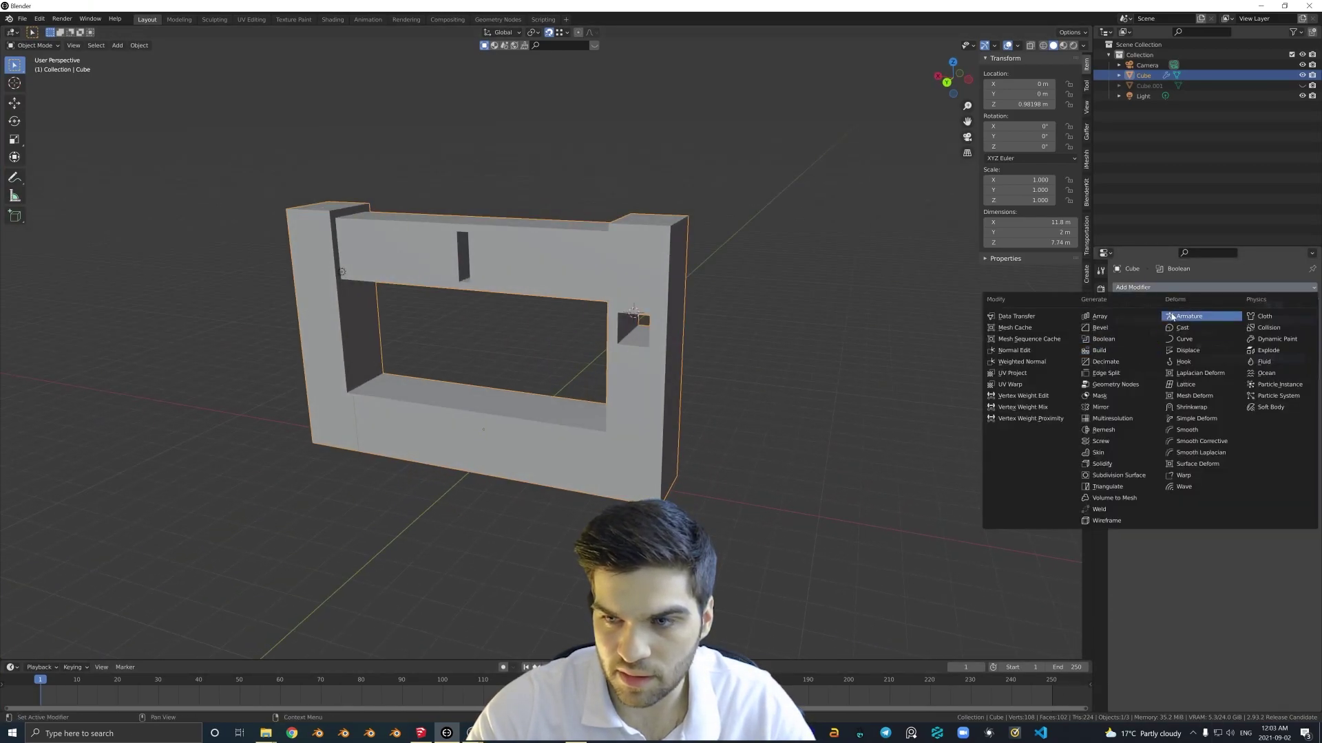
click(1173, 290)
click(1299, 305)
middle_drag(646, 325, 675, 319)
Add a Subdivision Surface modifier to the body, set to Simple with 6 viewport levels.
click(1145, 288)
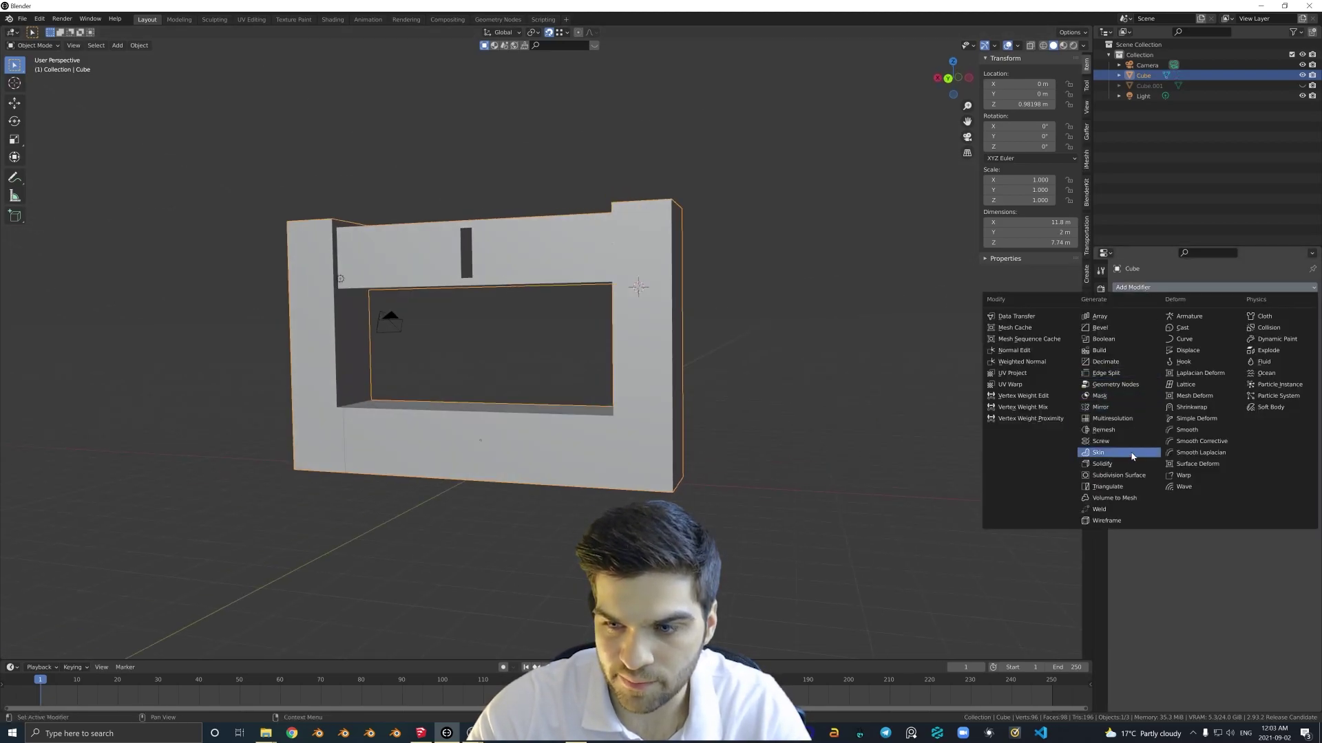
click(1129, 474)
click(1264, 320)
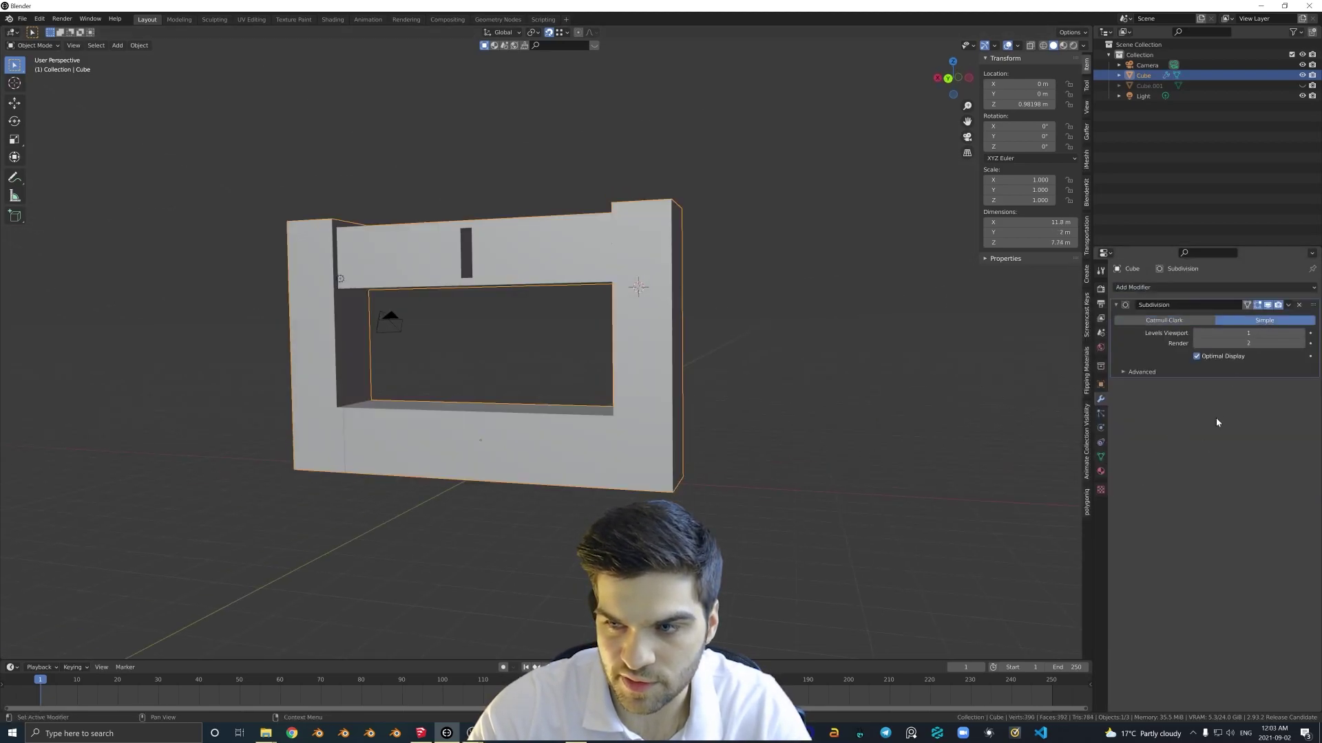
click(1301, 333)
click(1301, 333)
click(1301, 333)
click(1301, 333)
click(1301, 333)
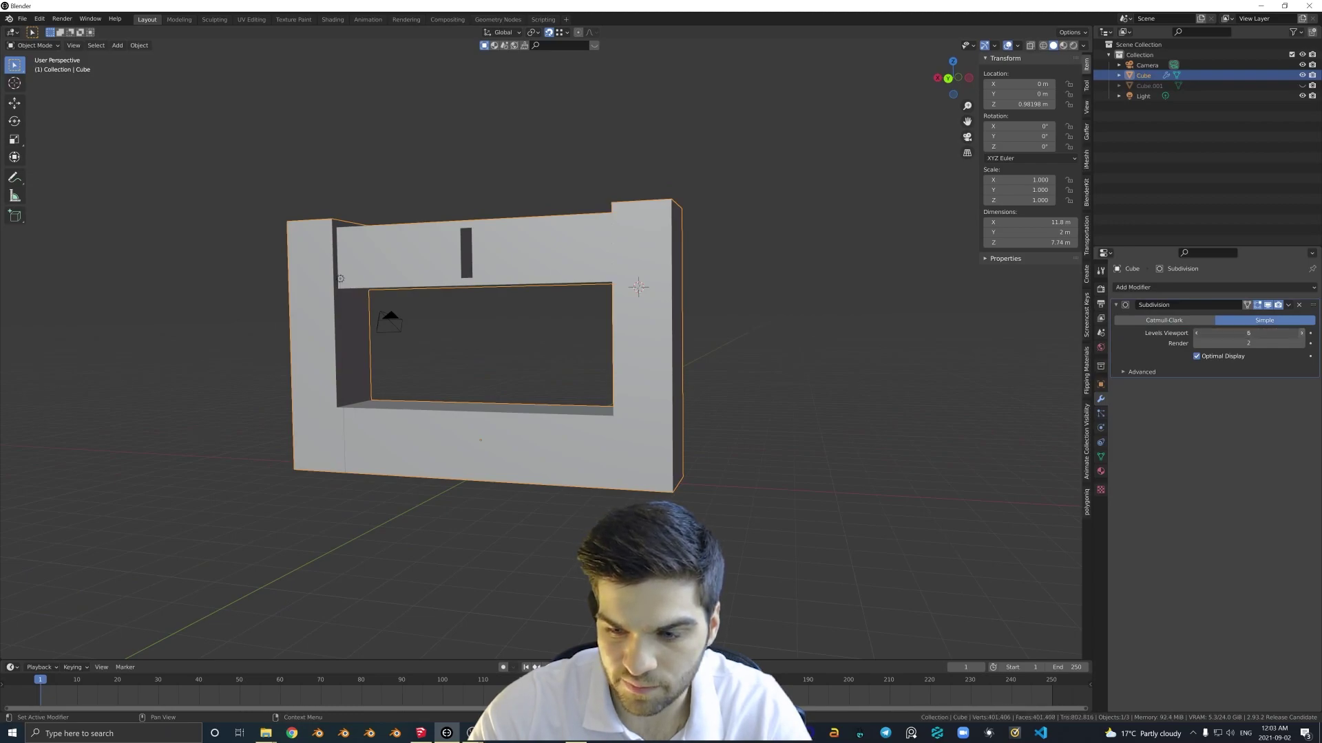
Set the viewport shading to Wireframe to show the subdivided body's edges.
mouse_move(541, 338)
middle_down()
mouse_move(504, 380)
mouse_move(562, 342)
mouse_move(530, 320)
mouse_move(528, 348)
middle_up()
scroll(505, 380, down, 1)
key(z)
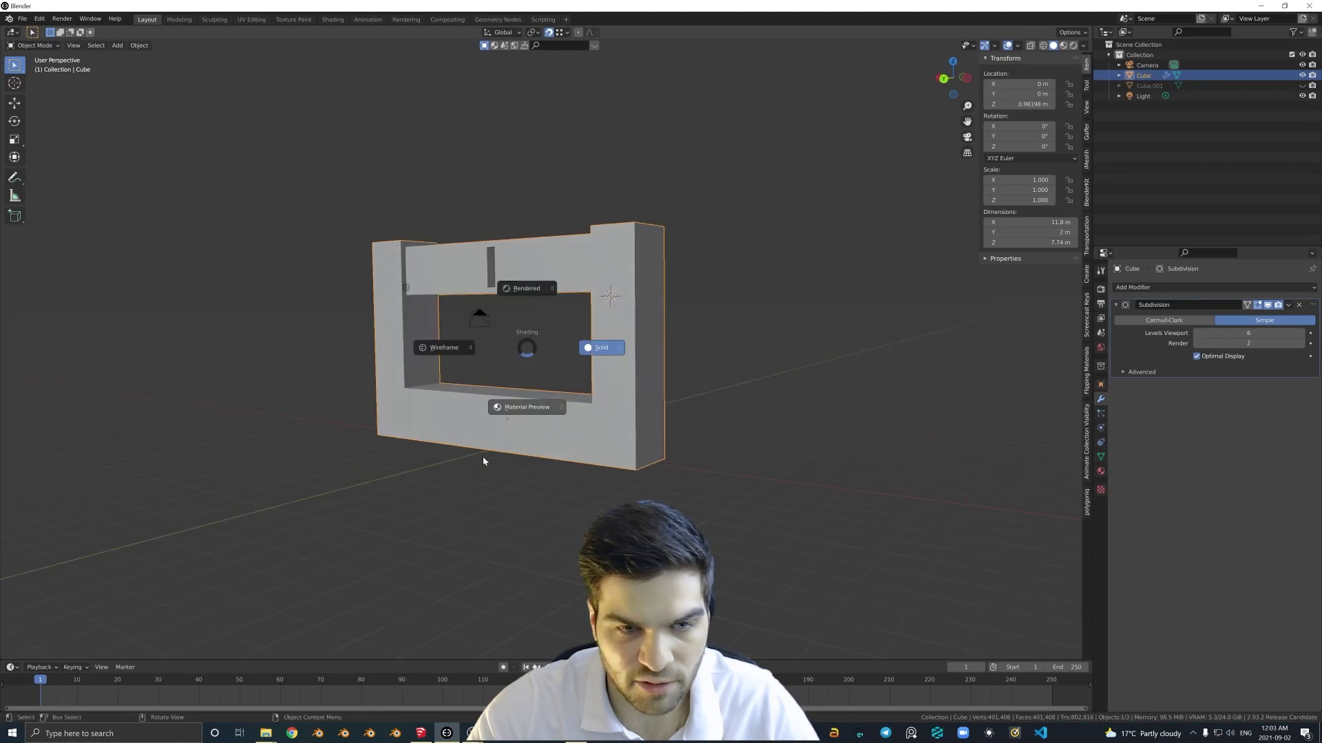
click(486, 463)
middle_drag(488, 416, 566, 348)
scroll(567, 348, up, 1)
key(z)
click(286, 360)
middle_drag(345, 352, 401, 342)
scroll(401, 342, up, 2)
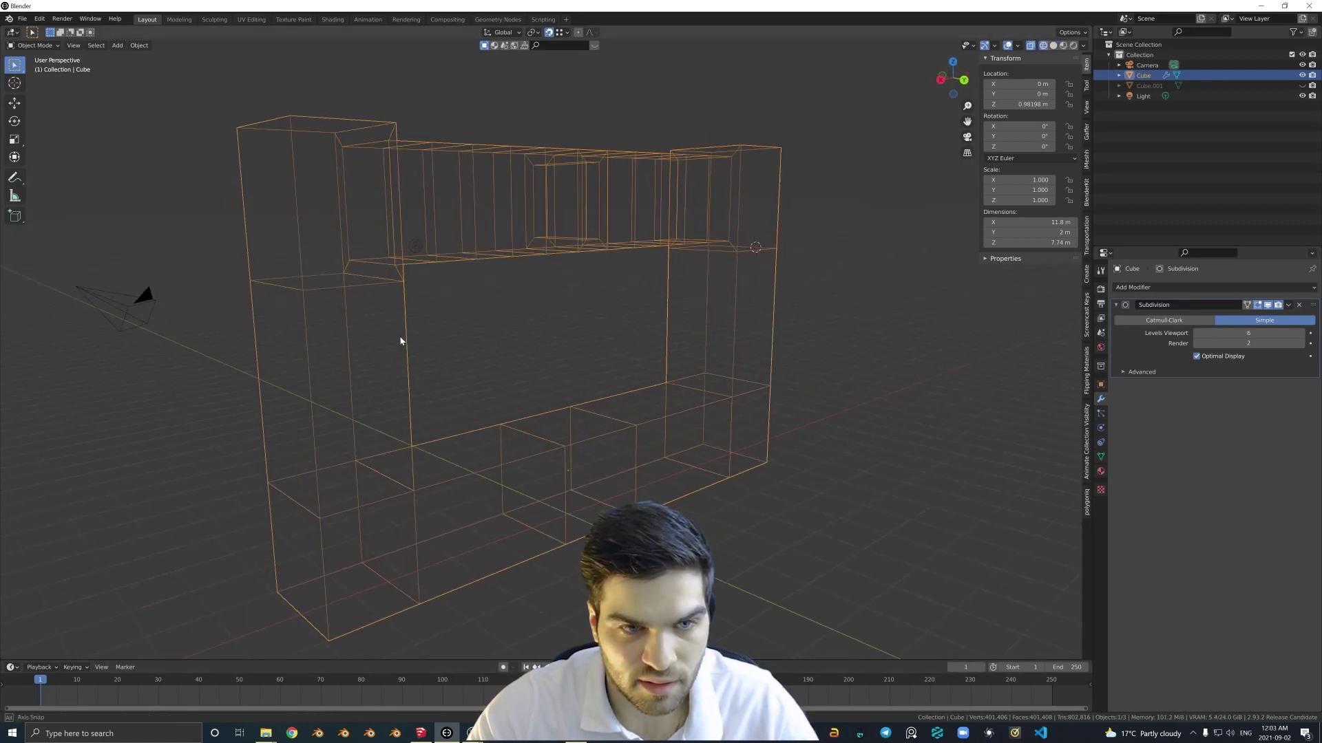
Turn off Optimal Display for the Subdivision modifier and inspect the body's full wireframe from several sides.
click(1197, 356)
middle_drag(652, 365, 512, 277)
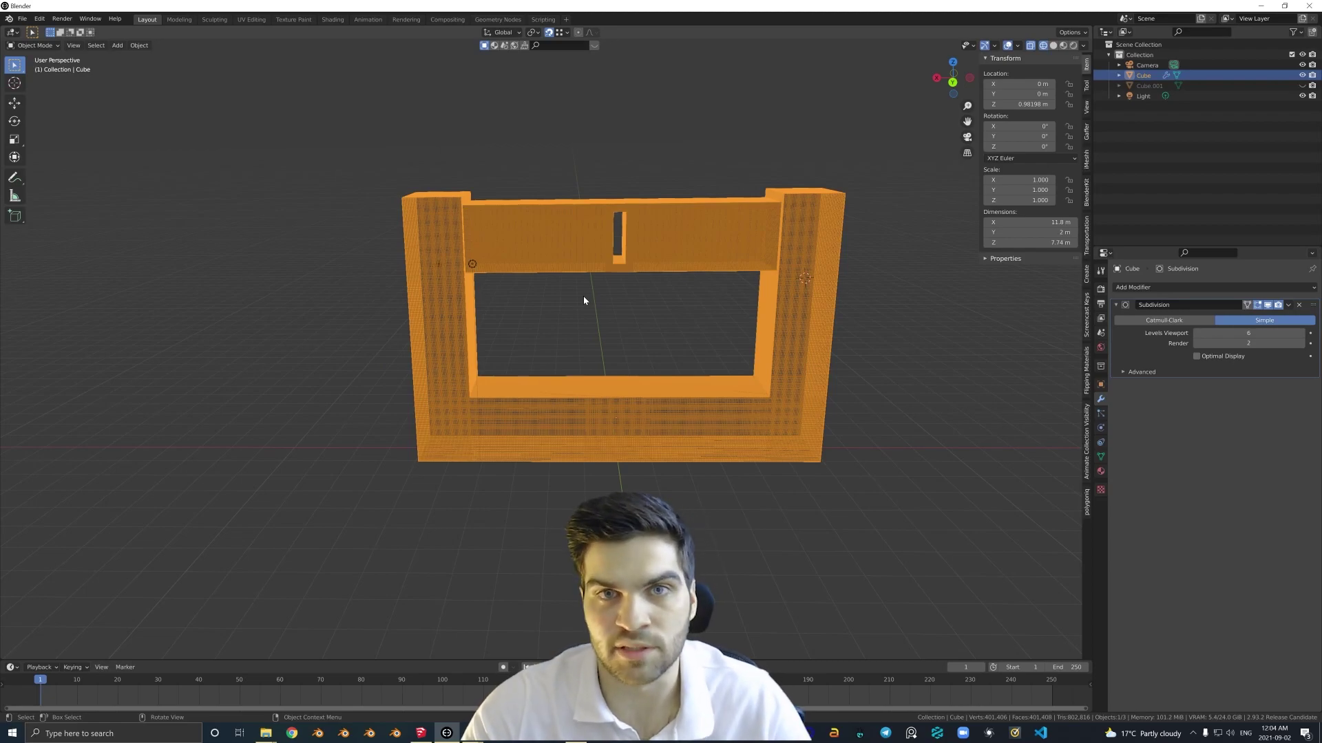
middle_drag(583, 301, 543, 241)
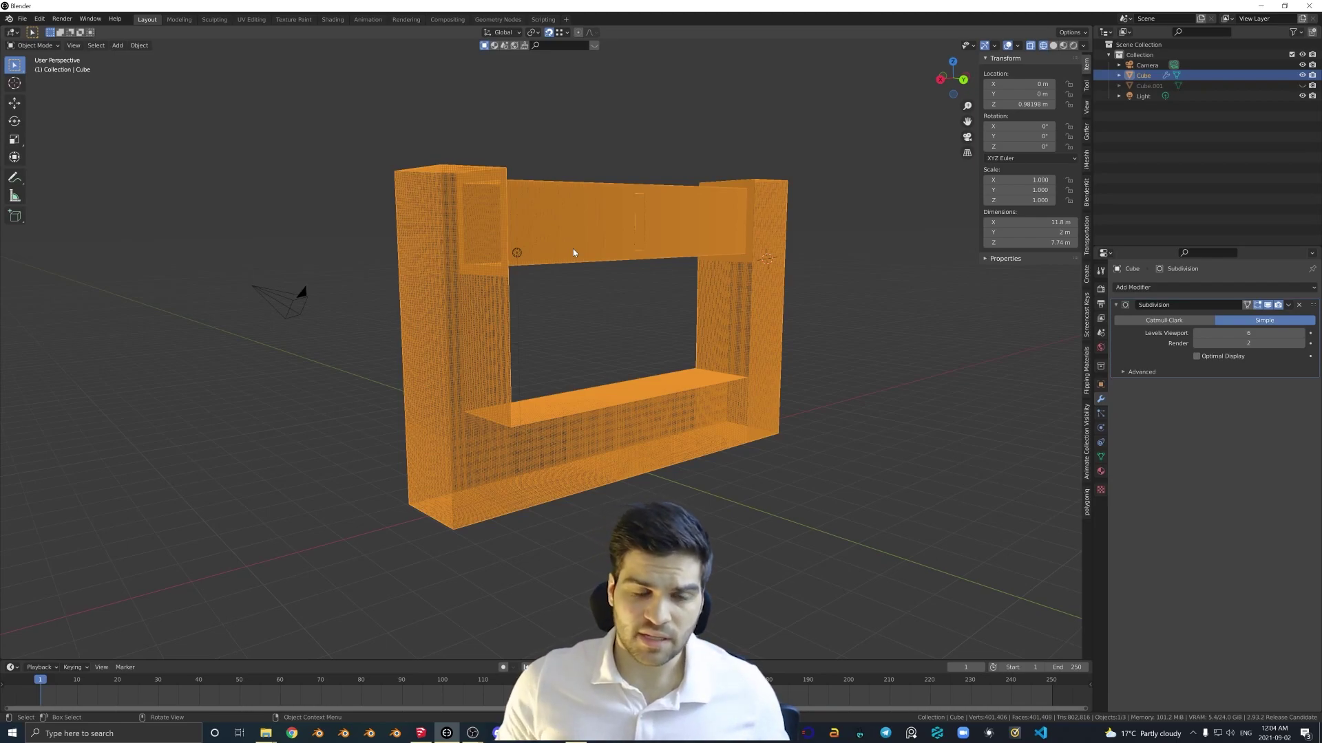
mouse_move(642, 256)
middle_down()
mouse_move(629, 275)
mouse_move(640, 281)
middle_up()
scroll(629, 275, down, 2)
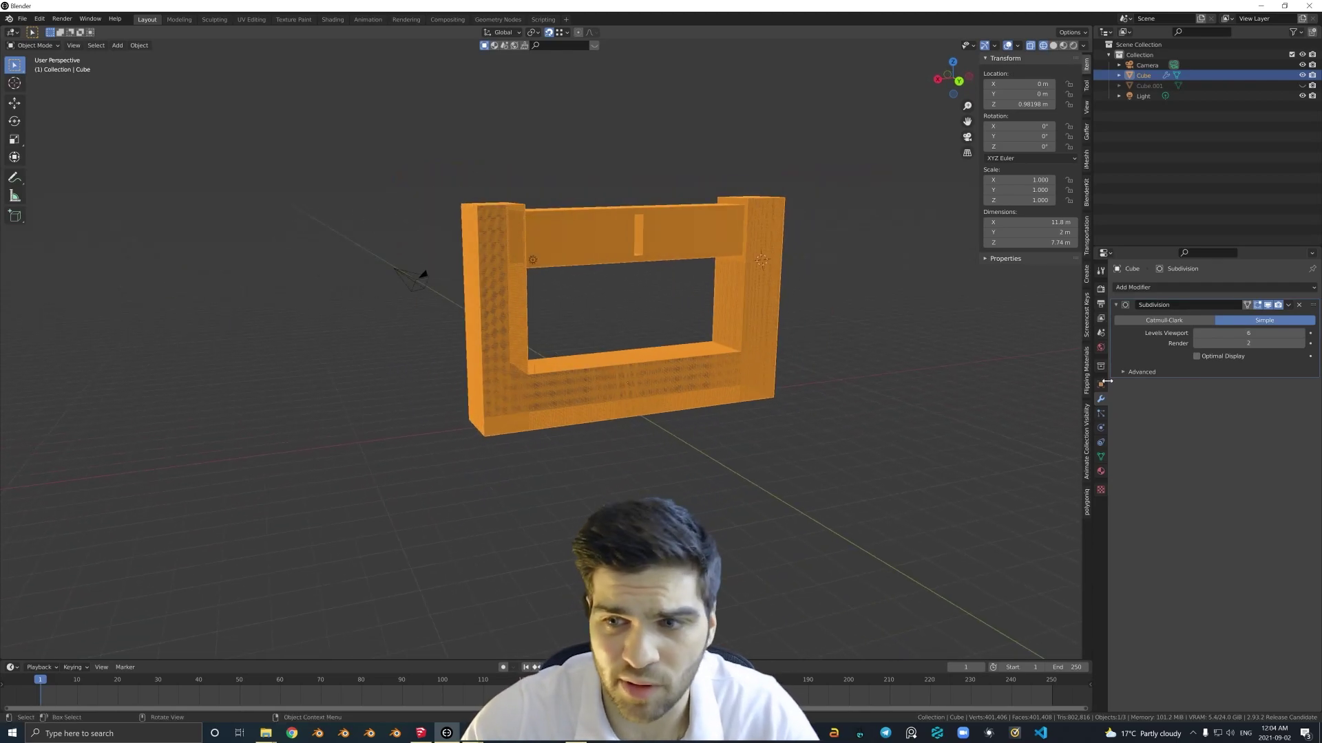